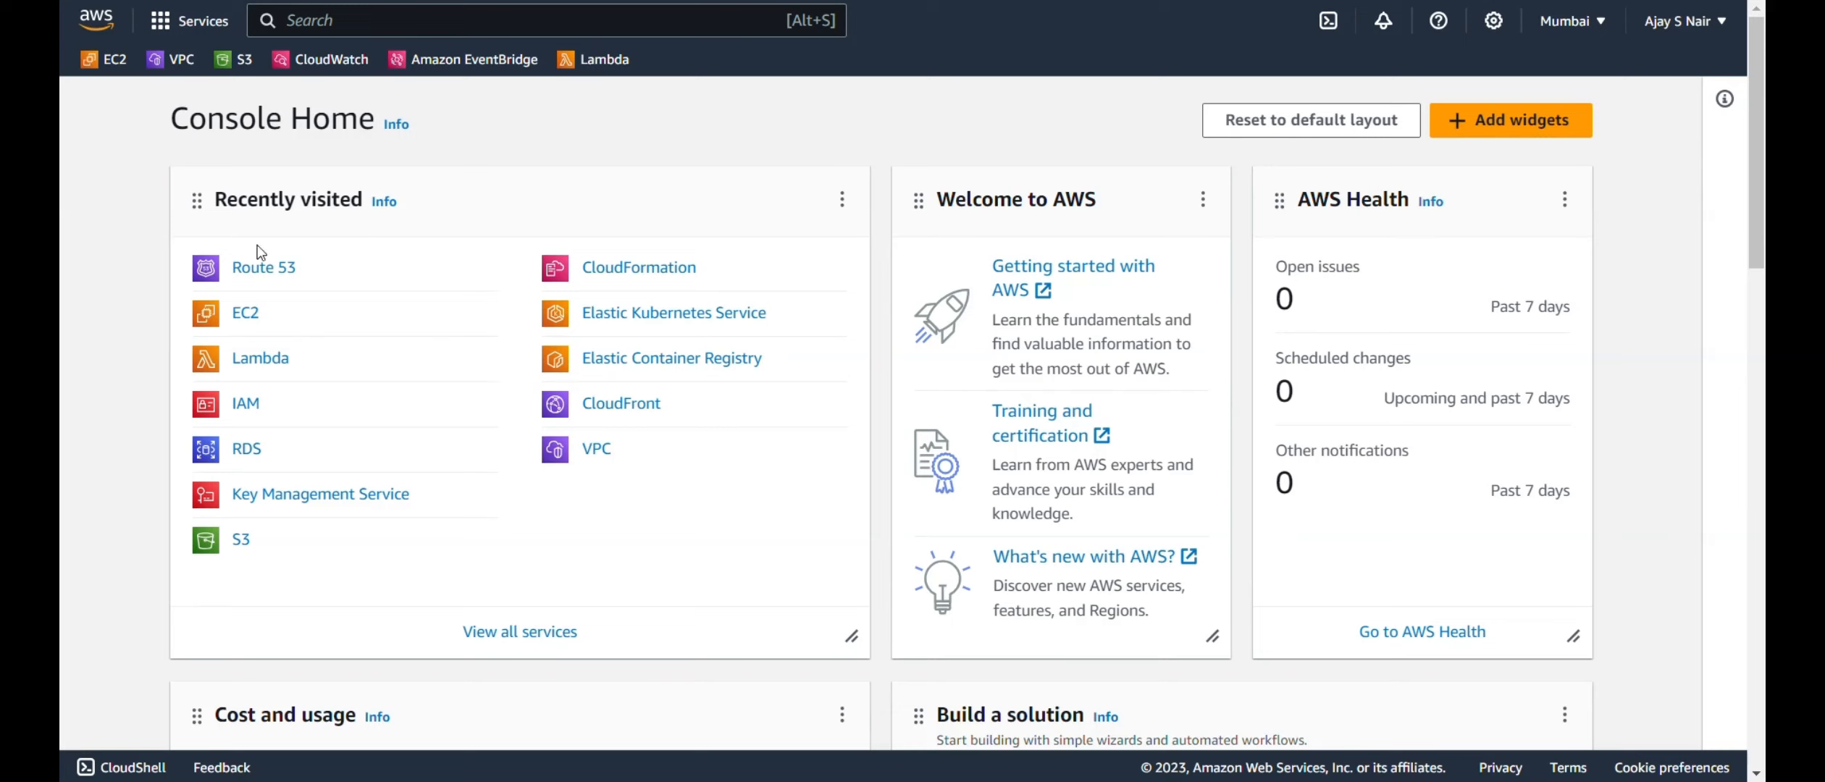
Open the hosted zones list in Route 53 and start creating a new hosted zone.
click(281, 274)
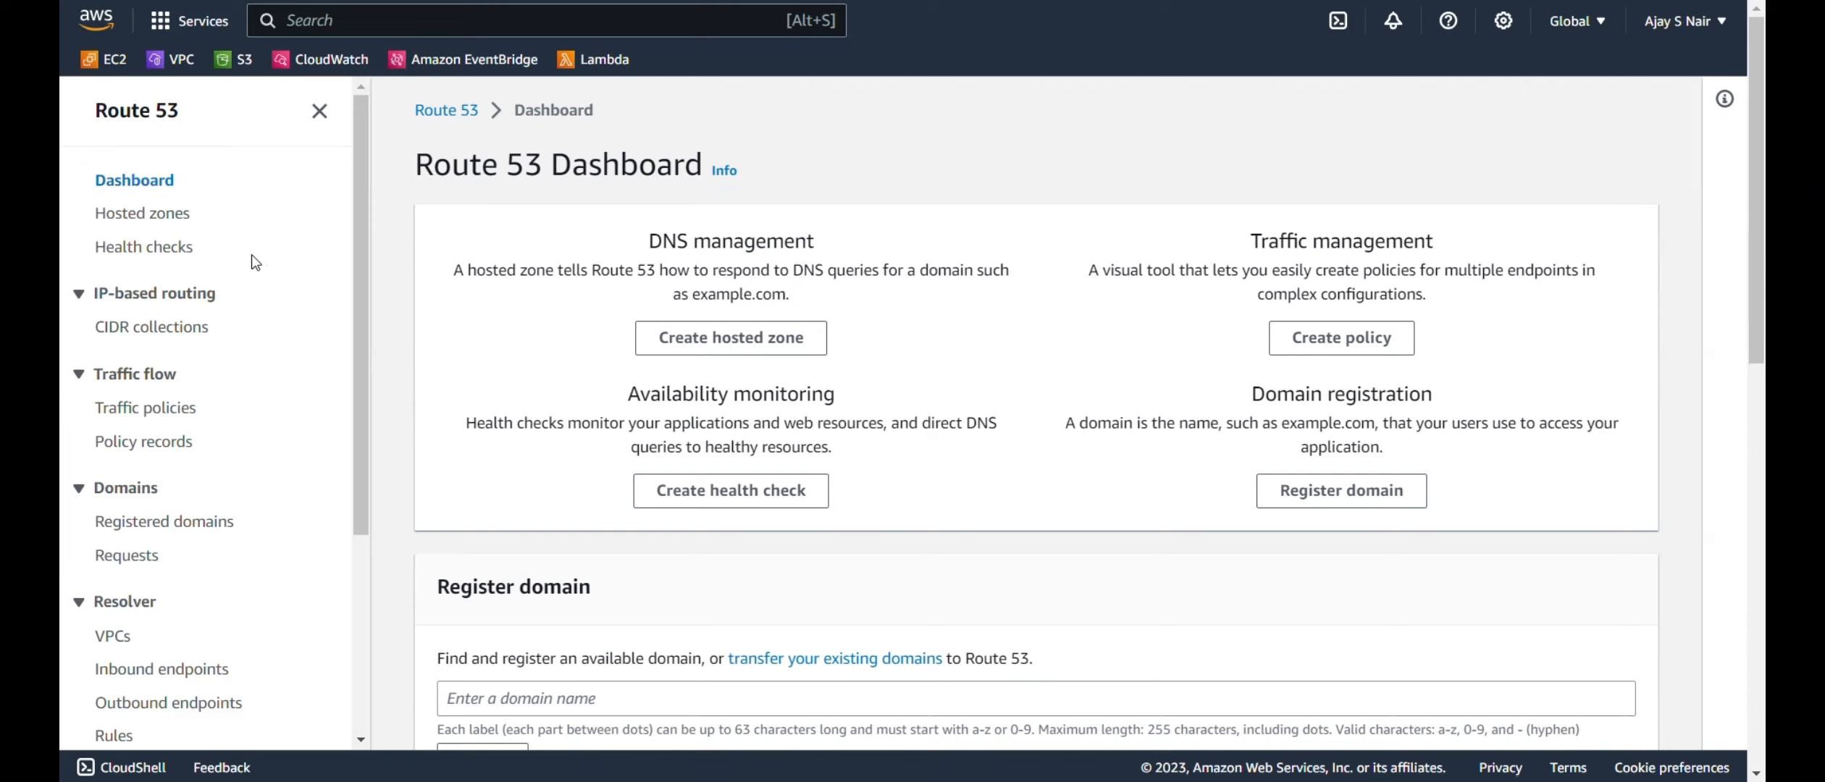
click(181, 225)
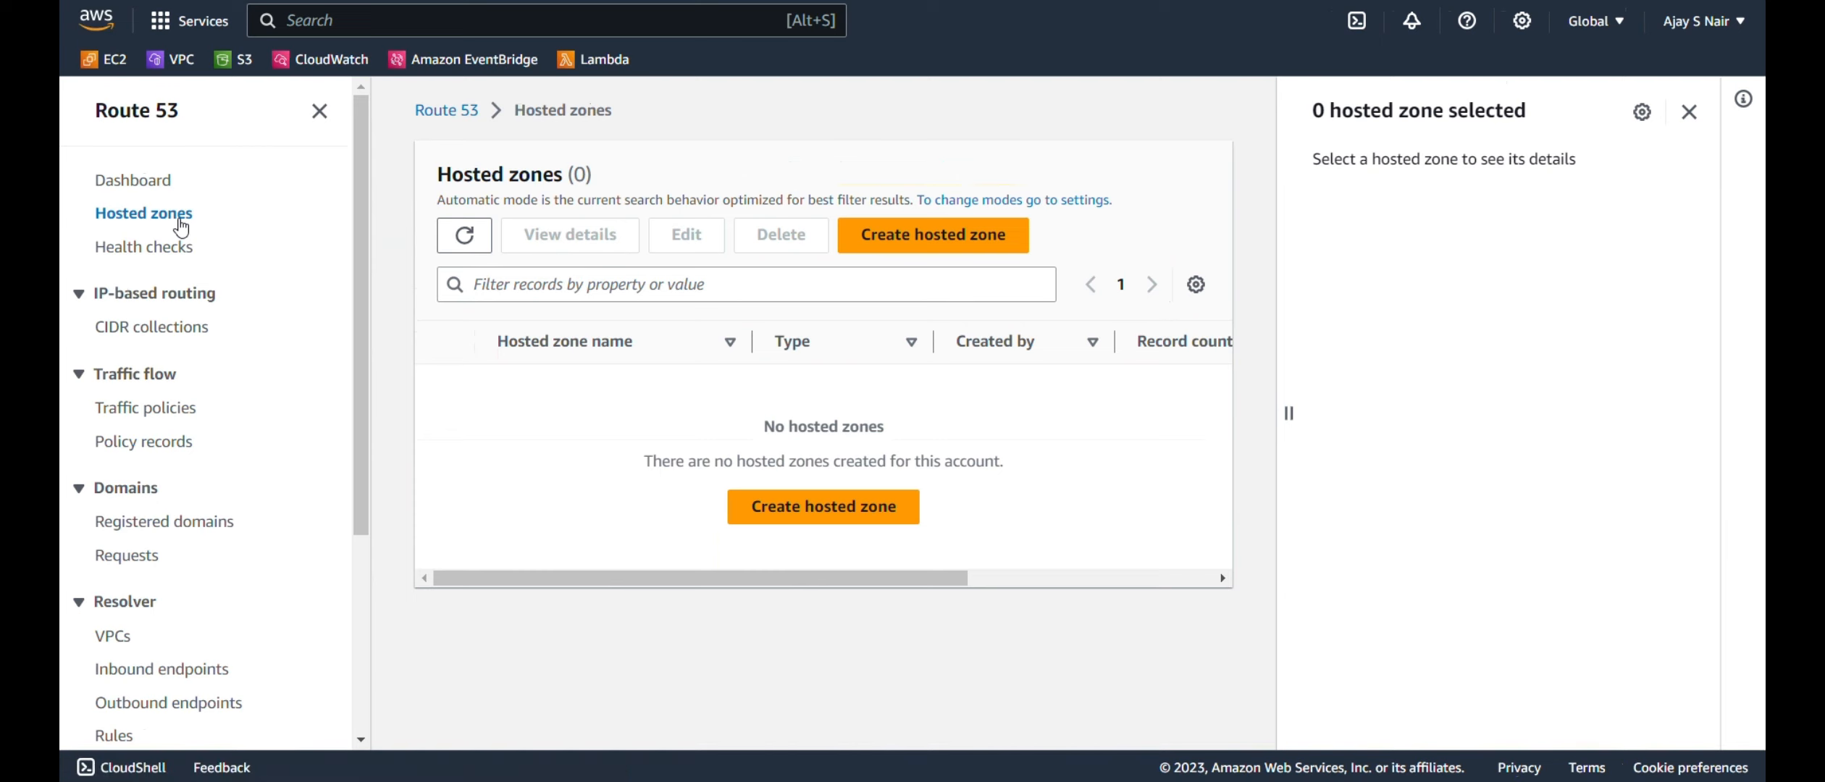
click(927, 245)
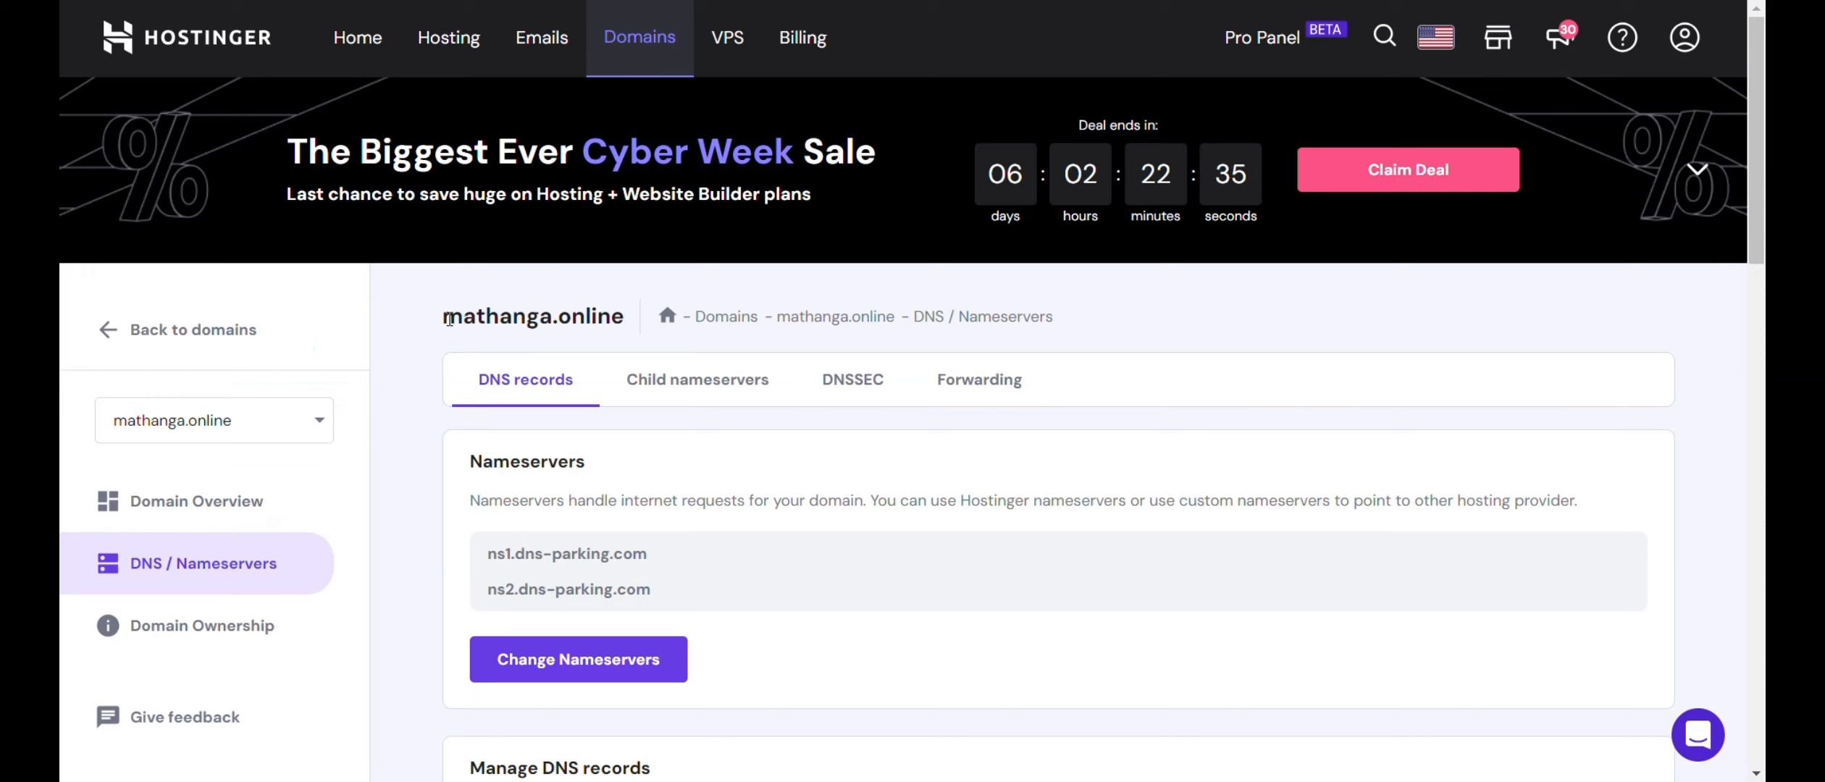
Copy the domain name from Hostinger and create a public hosted zone for mathanga.online with no description or tags.
drag(450, 319, 622, 313)
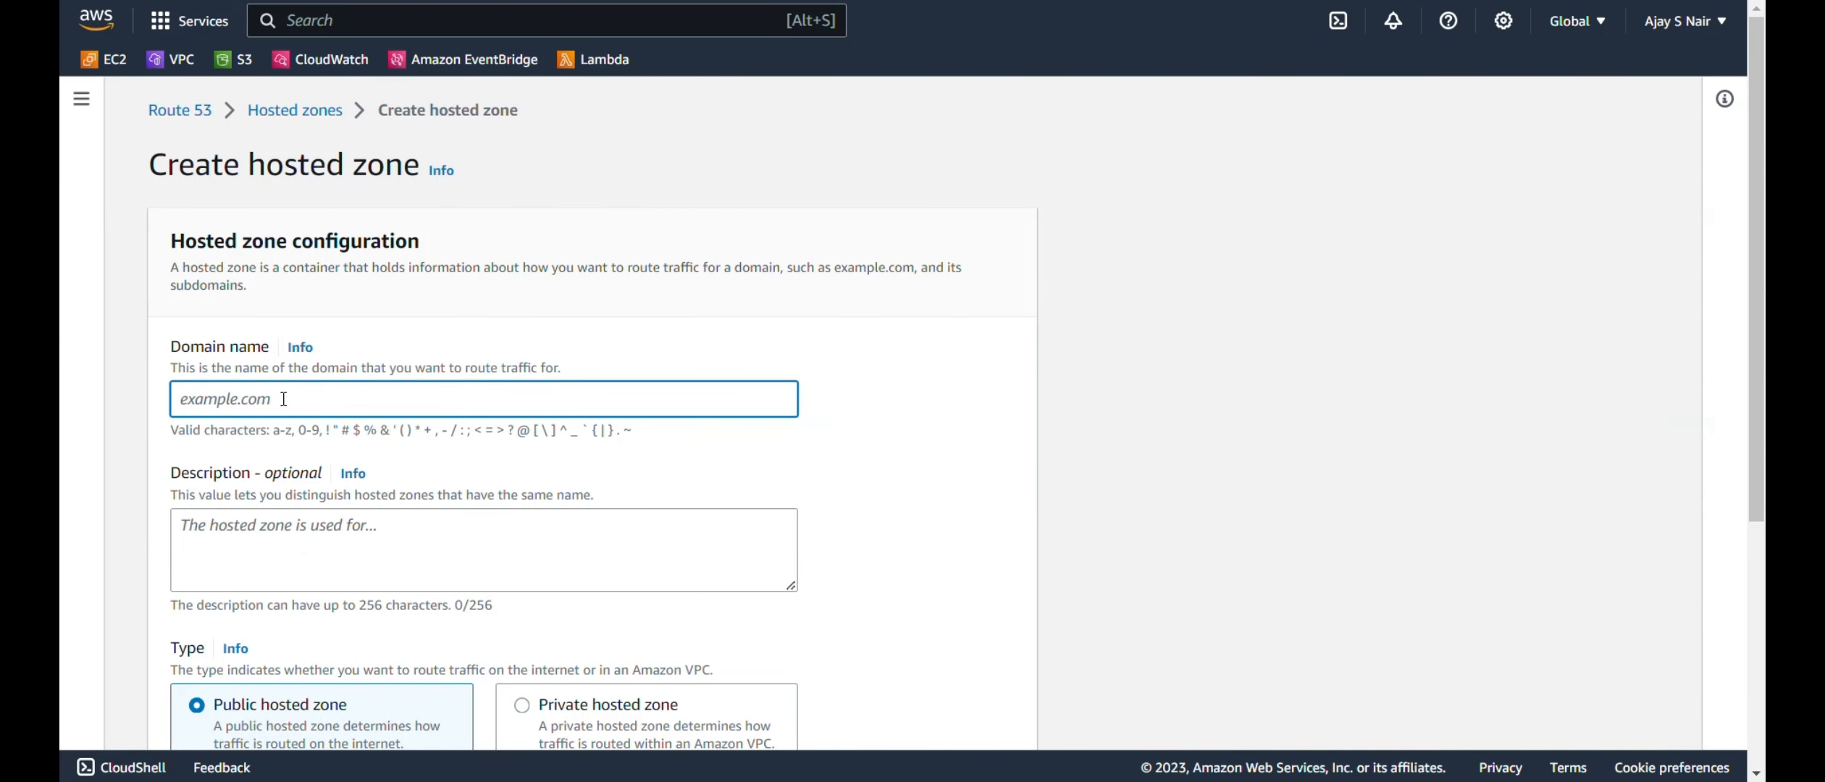
text(mathanga.online)
click(307, 521)
scroll(307, 521, down, 5)
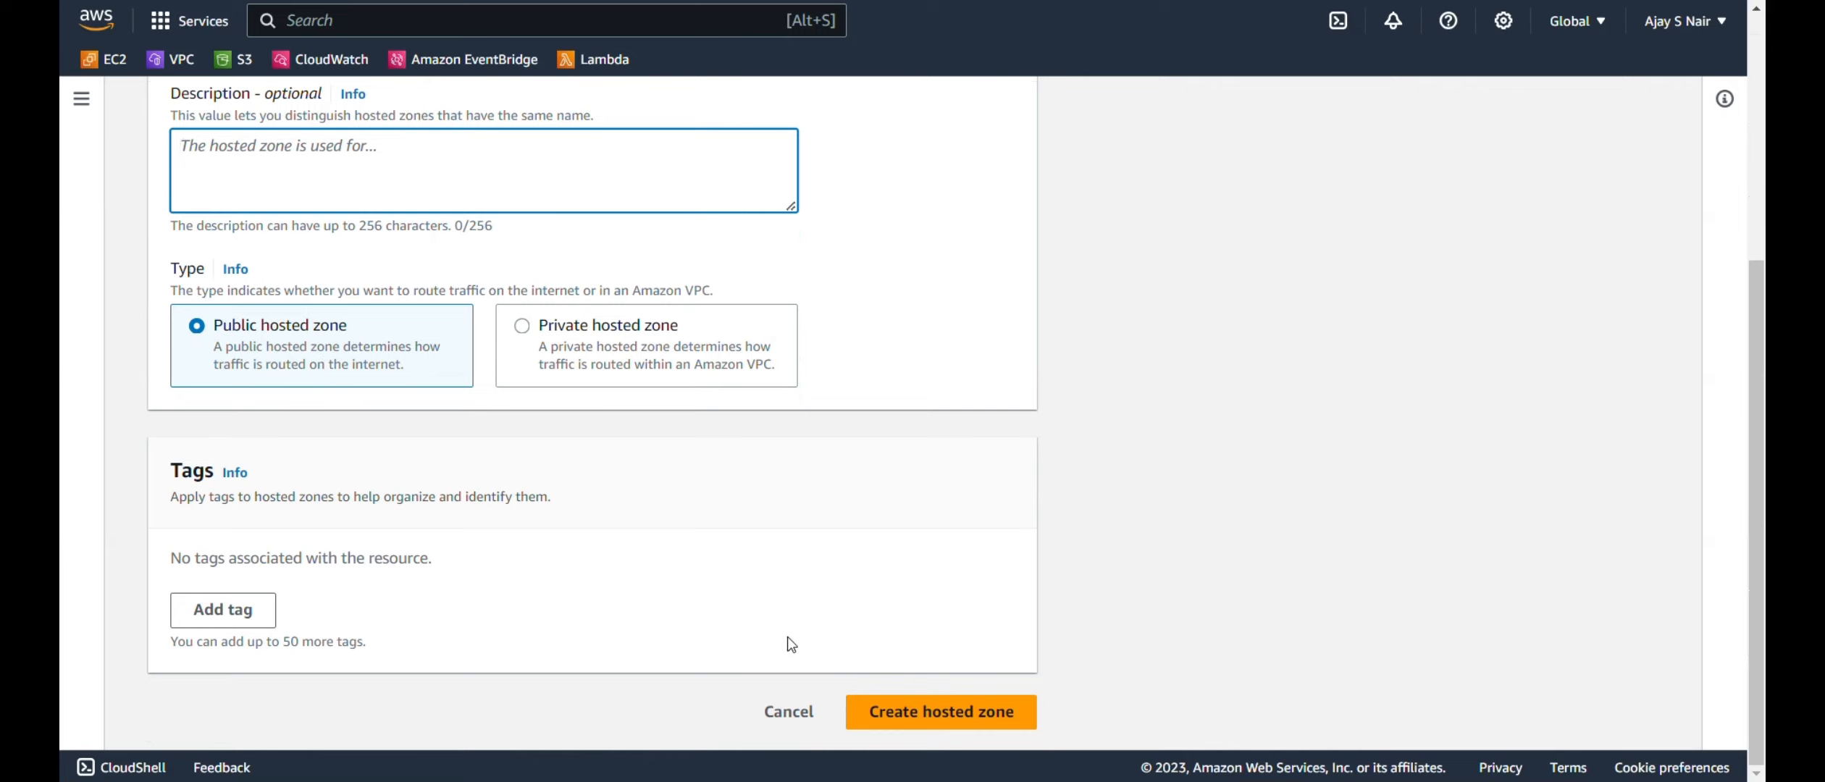
click(905, 710)
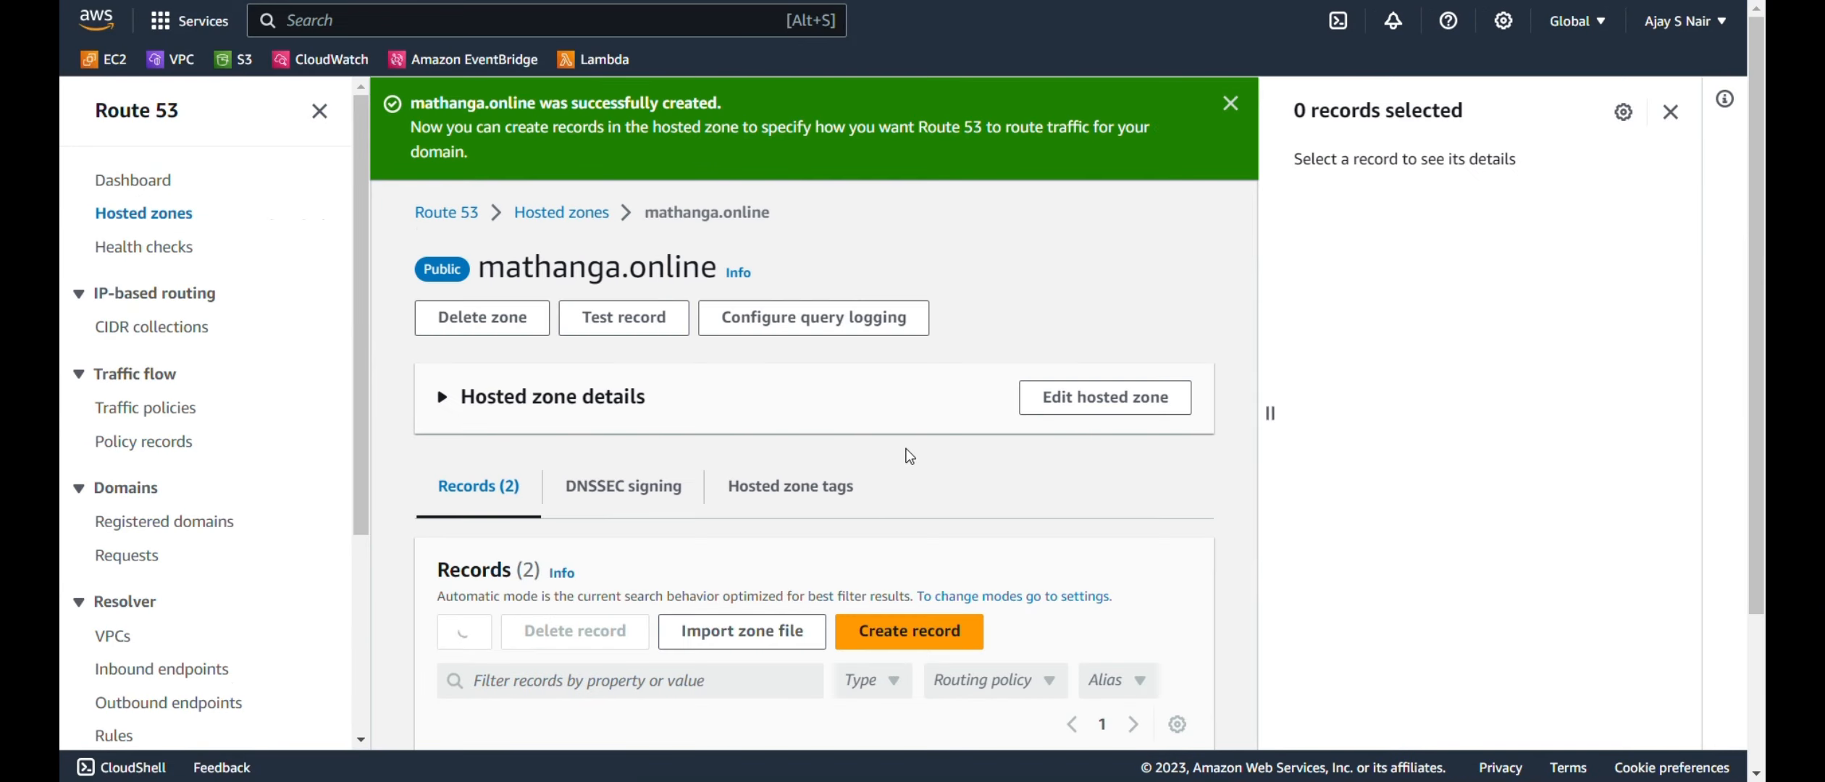
Dismiss the creation notice and review the NS and SOA records of the mathanga.online hosted zone.
scroll(909, 456, down, 3)
scroll(910, 457, up, 3)
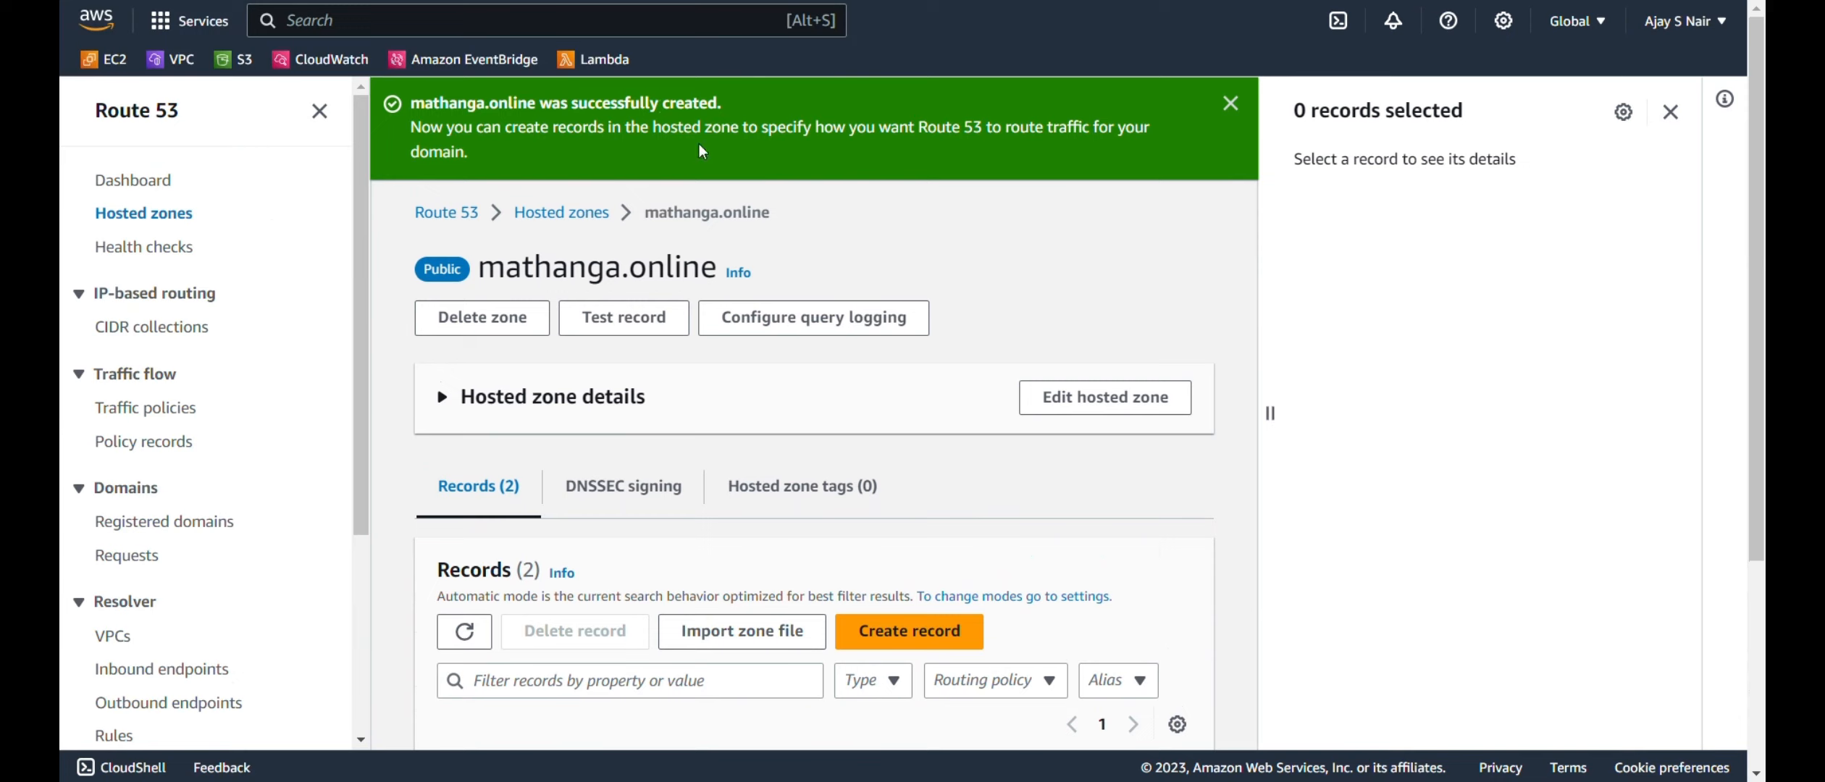
click(1230, 103)
scroll(990, 247, down, 3)
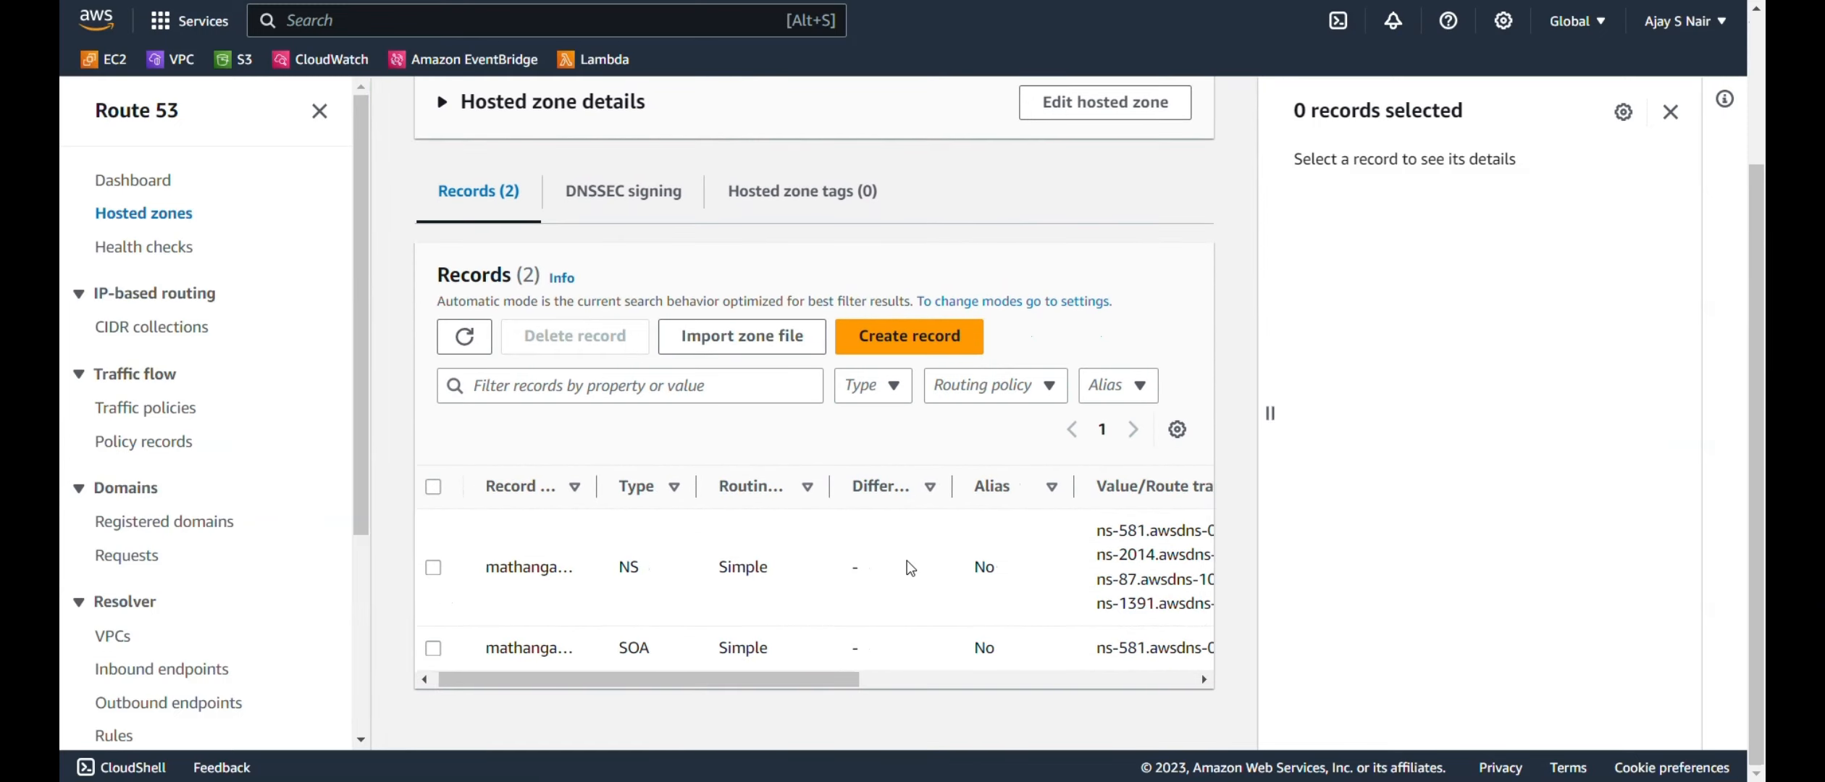
scroll(910, 568, right, 3)
scroll(910, 568, left, 2)
scroll(910, 569, left, 1)
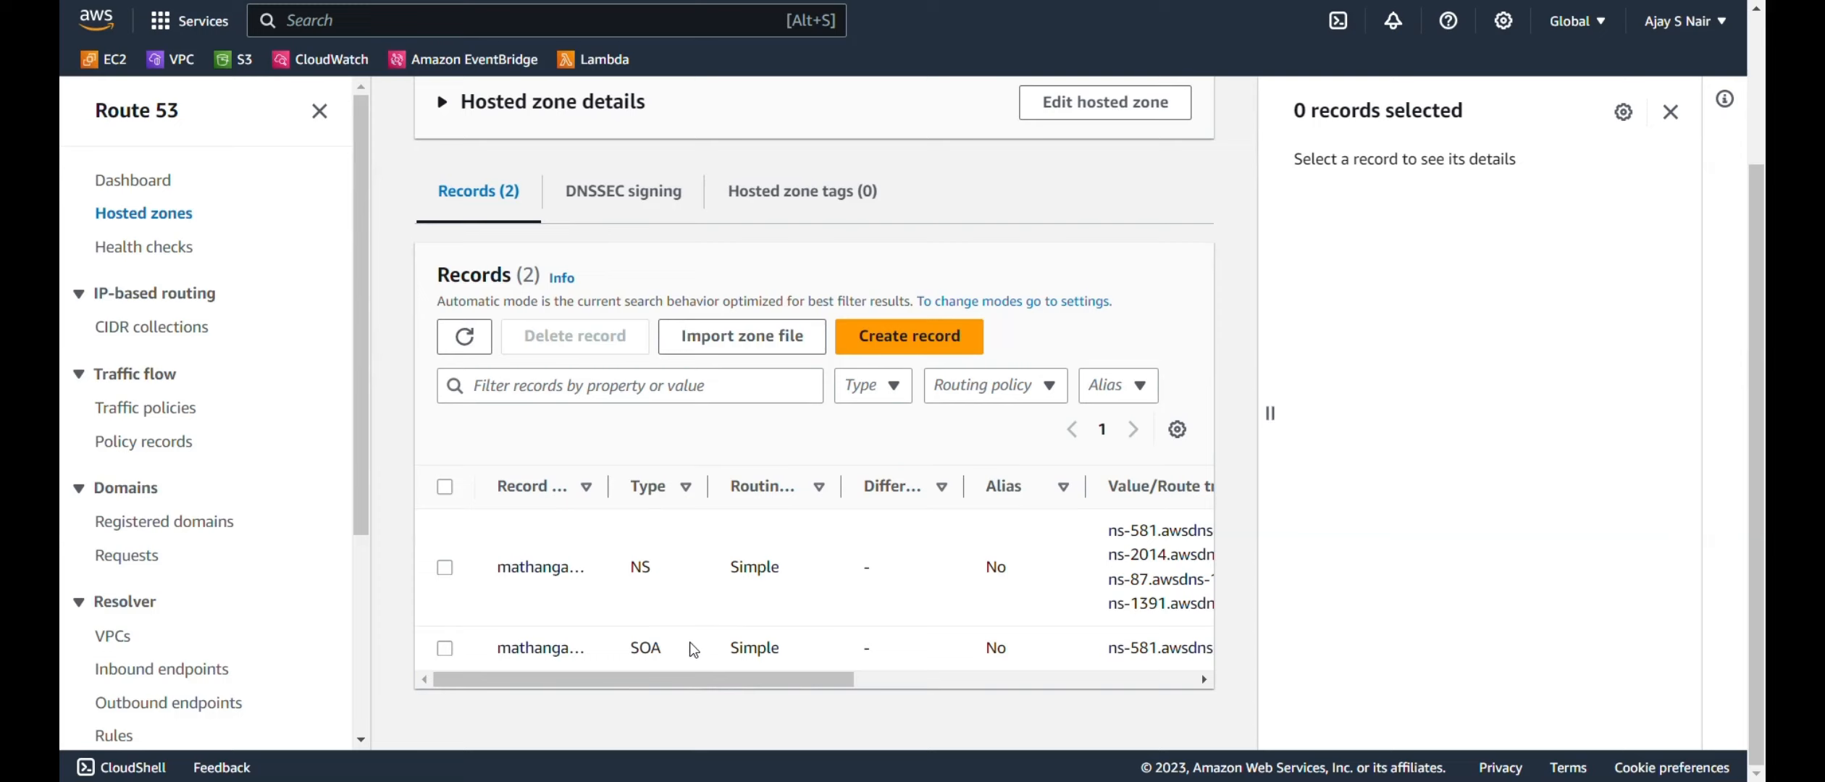
scroll(727, 583, right, 5)
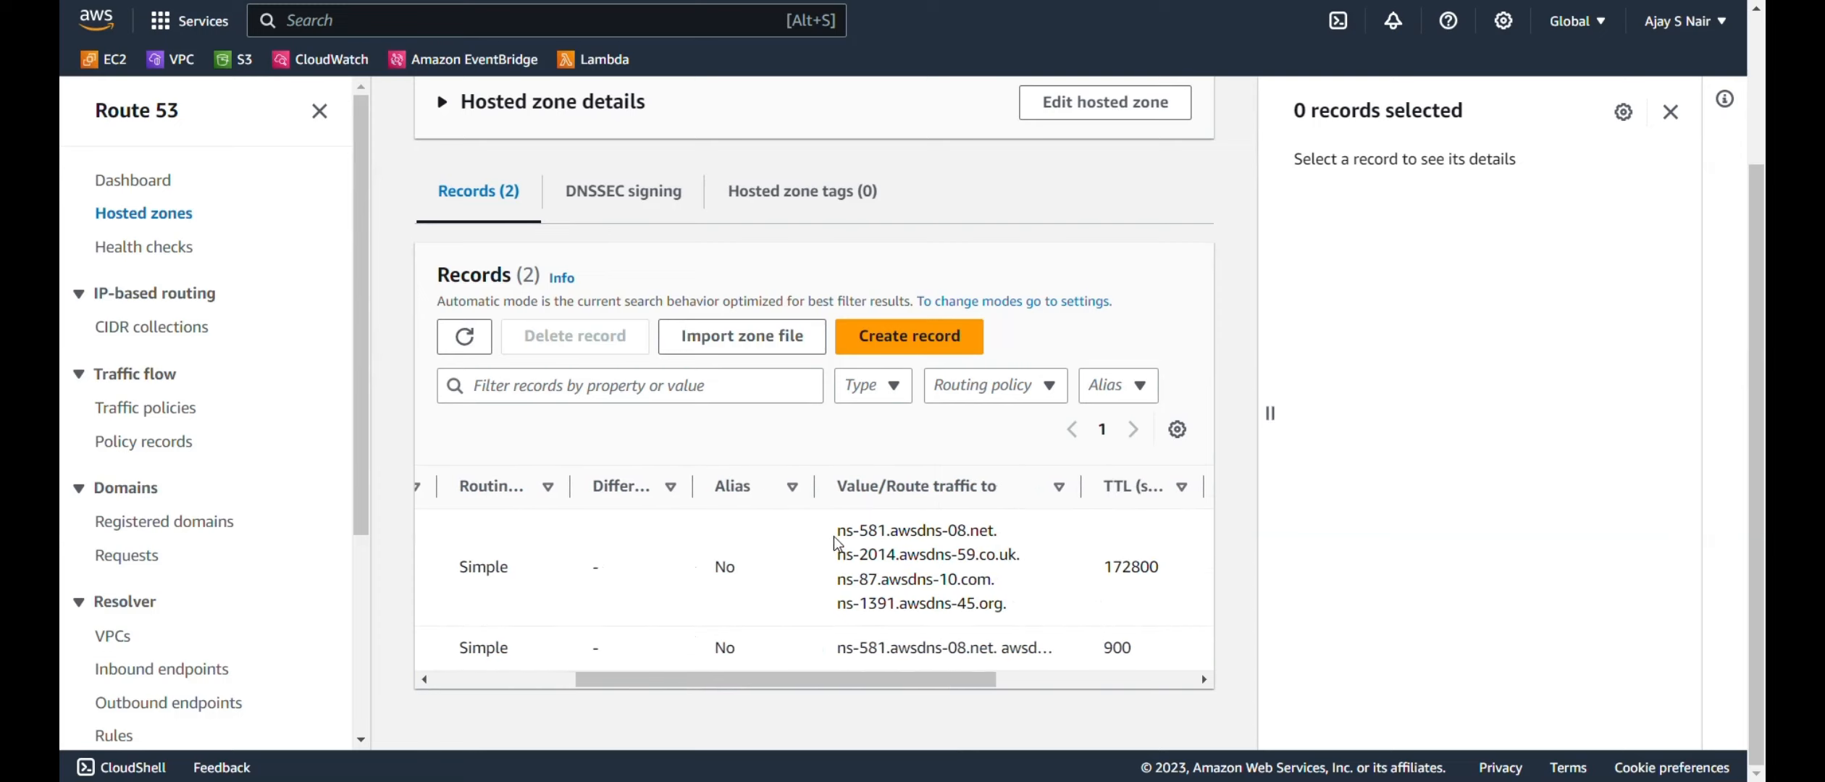
Copy each of the four nameservers in the NS record's value to the clipboard, one after another.
drag(837, 531, 997, 534)
key(ctrl+c)
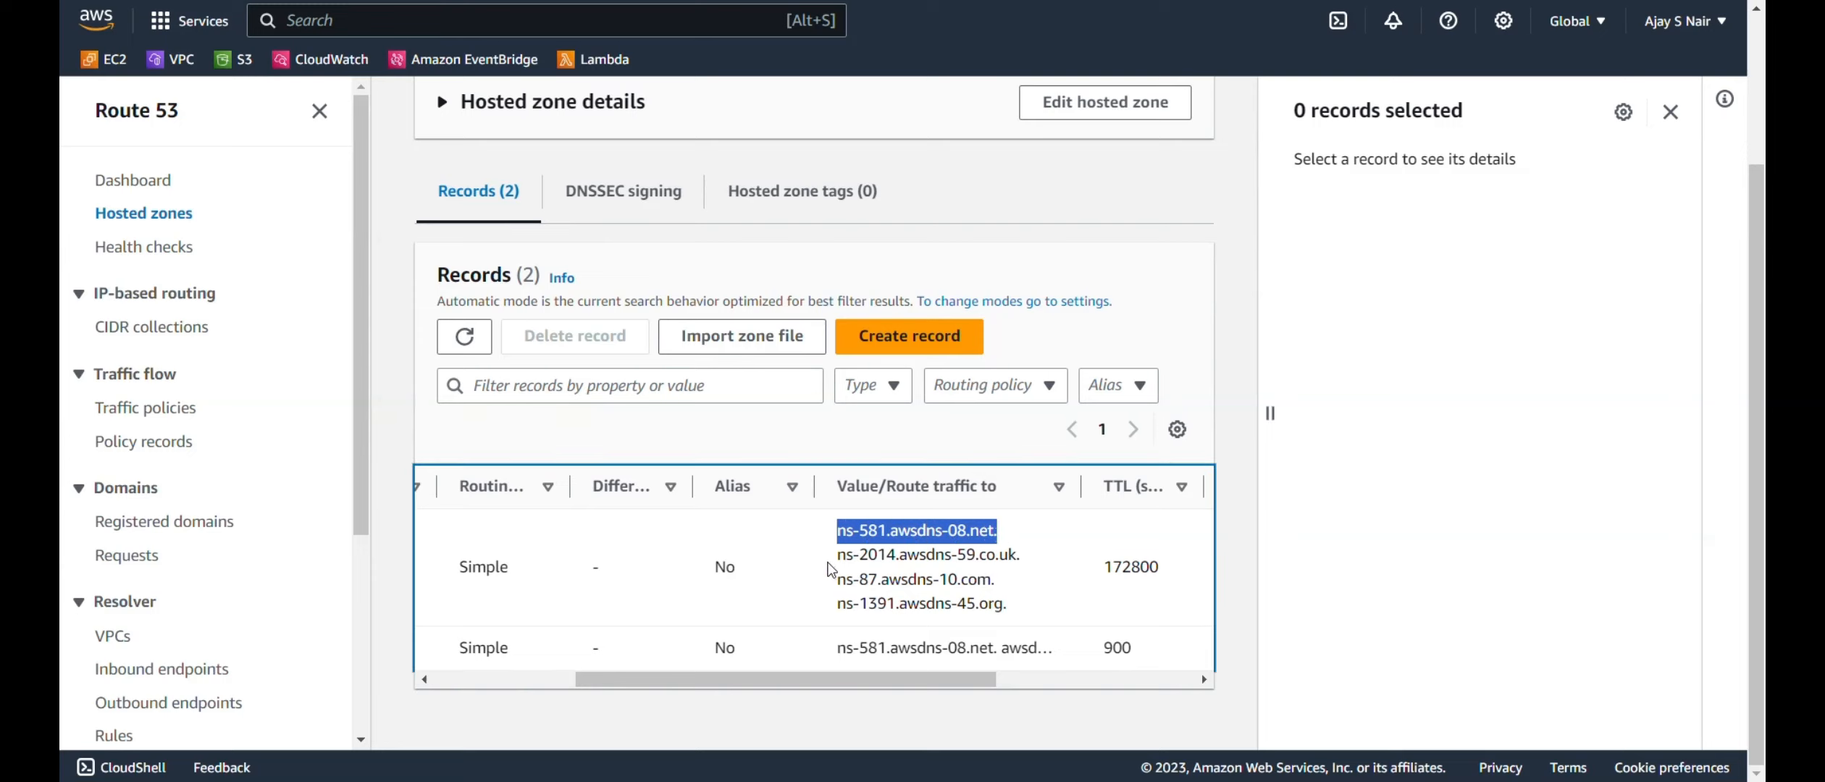
click(831, 569)
drag(831, 569, 1024, 571)
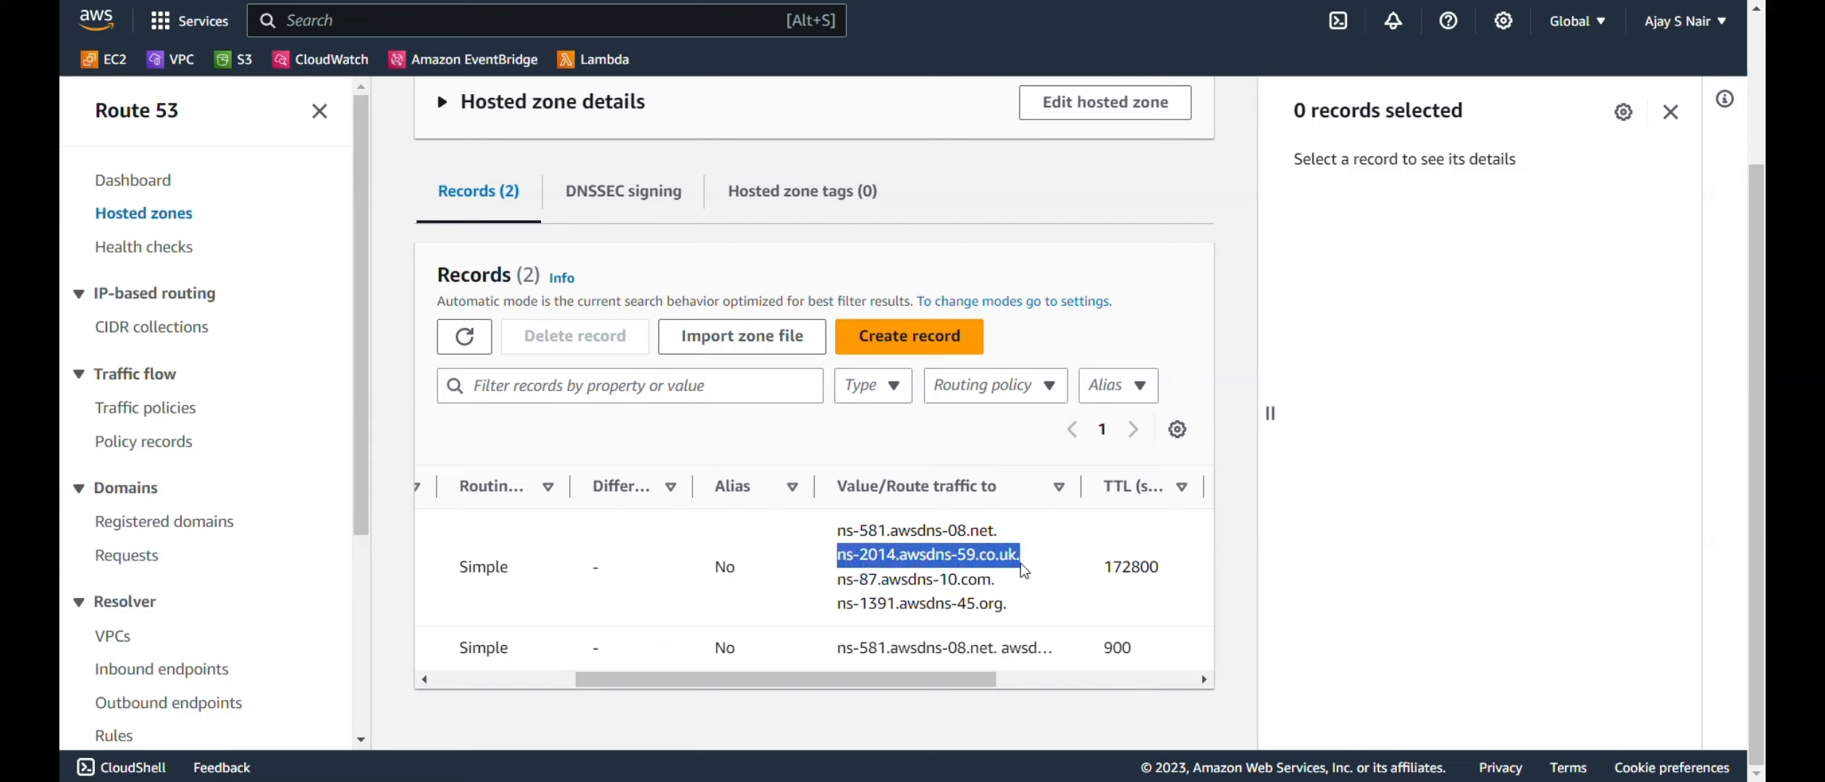
key(ctrl+c)
click(835, 583)
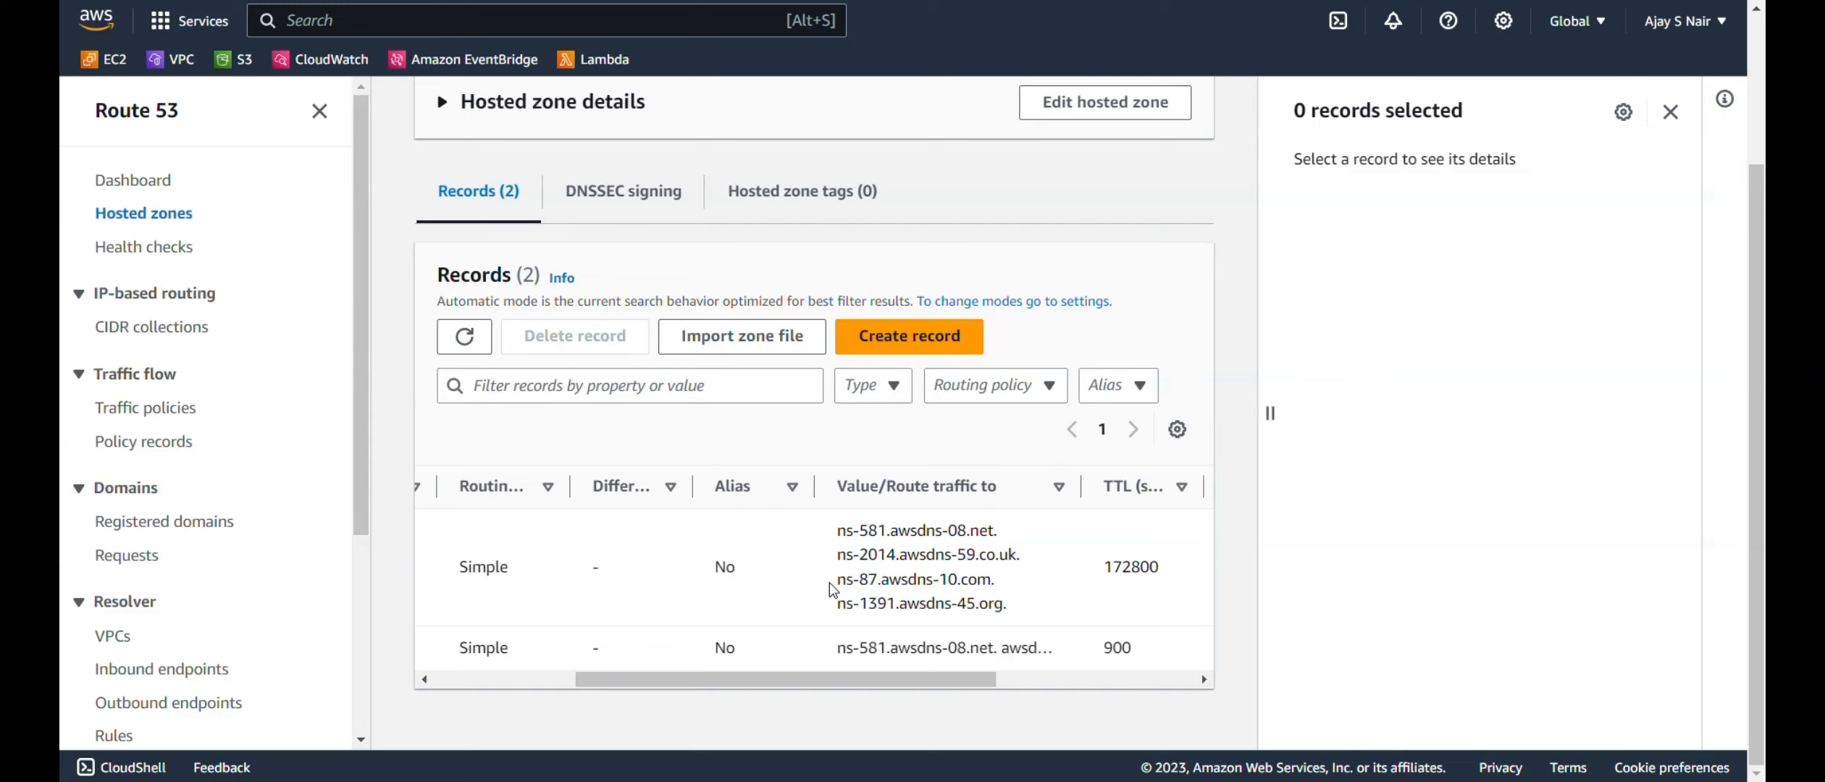
drag(837, 581, 997, 597)
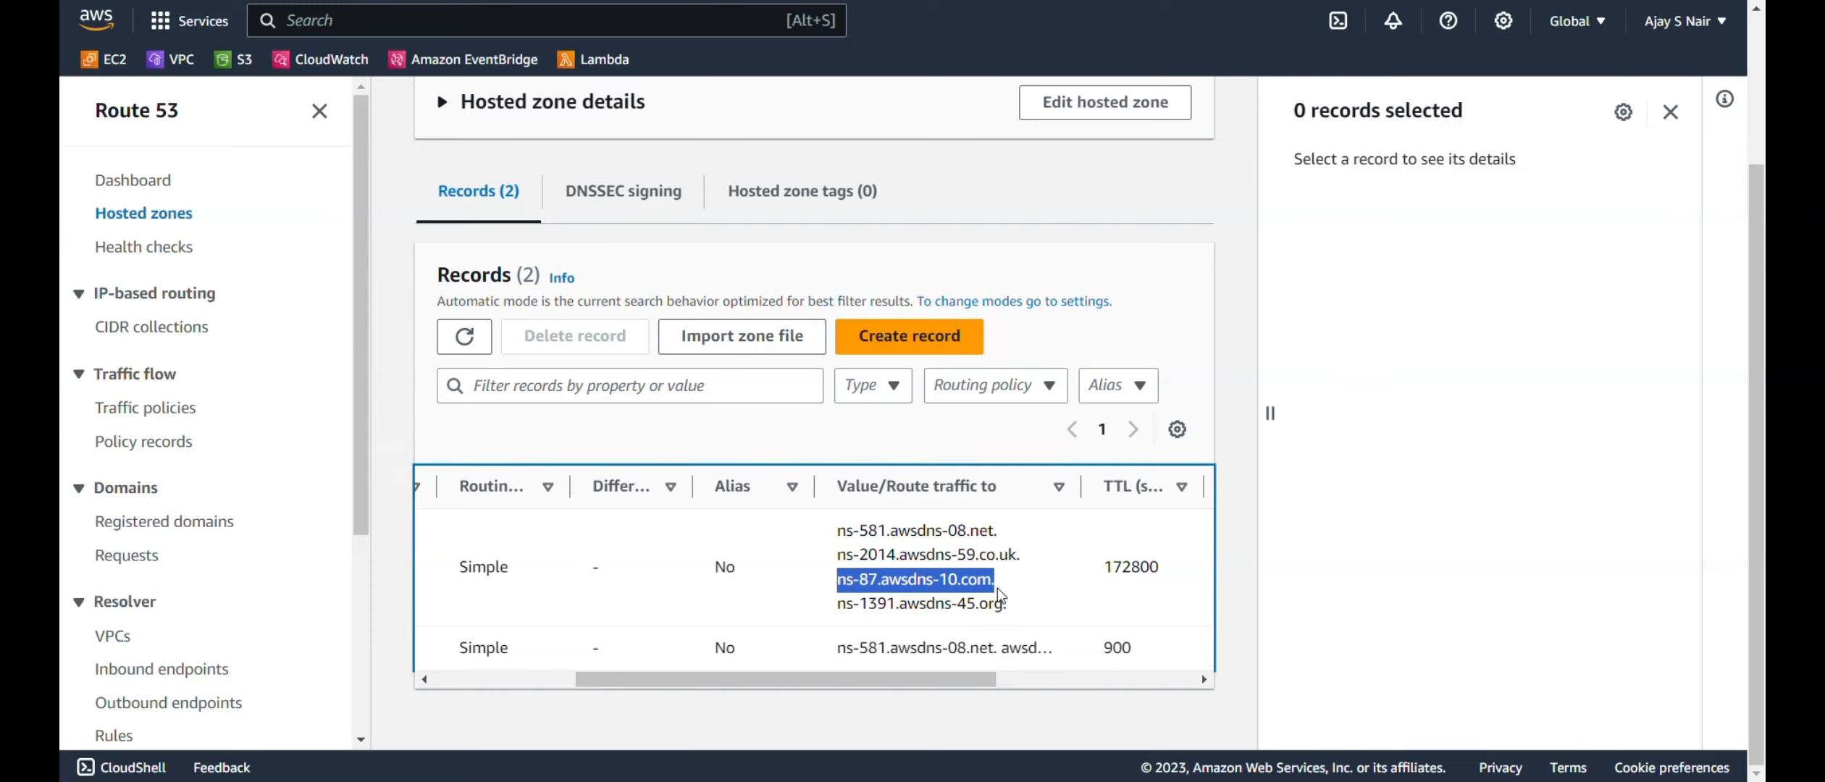
drag(834, 612, 1006, 619)
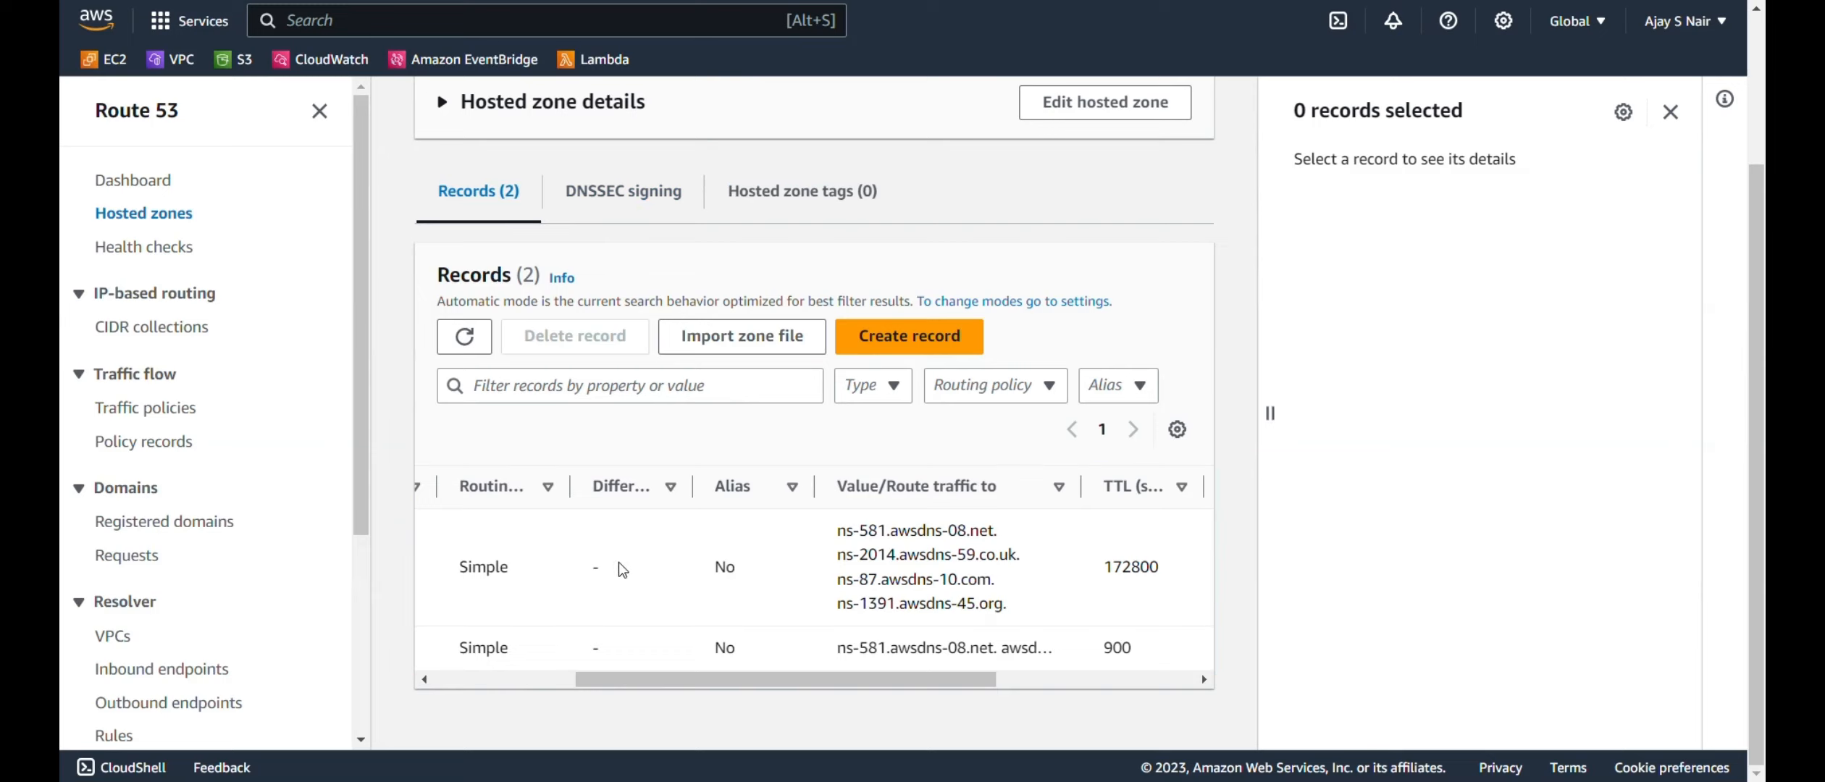
scroll(619, 569, left, 4)
scroll(619, 568, left, 1)
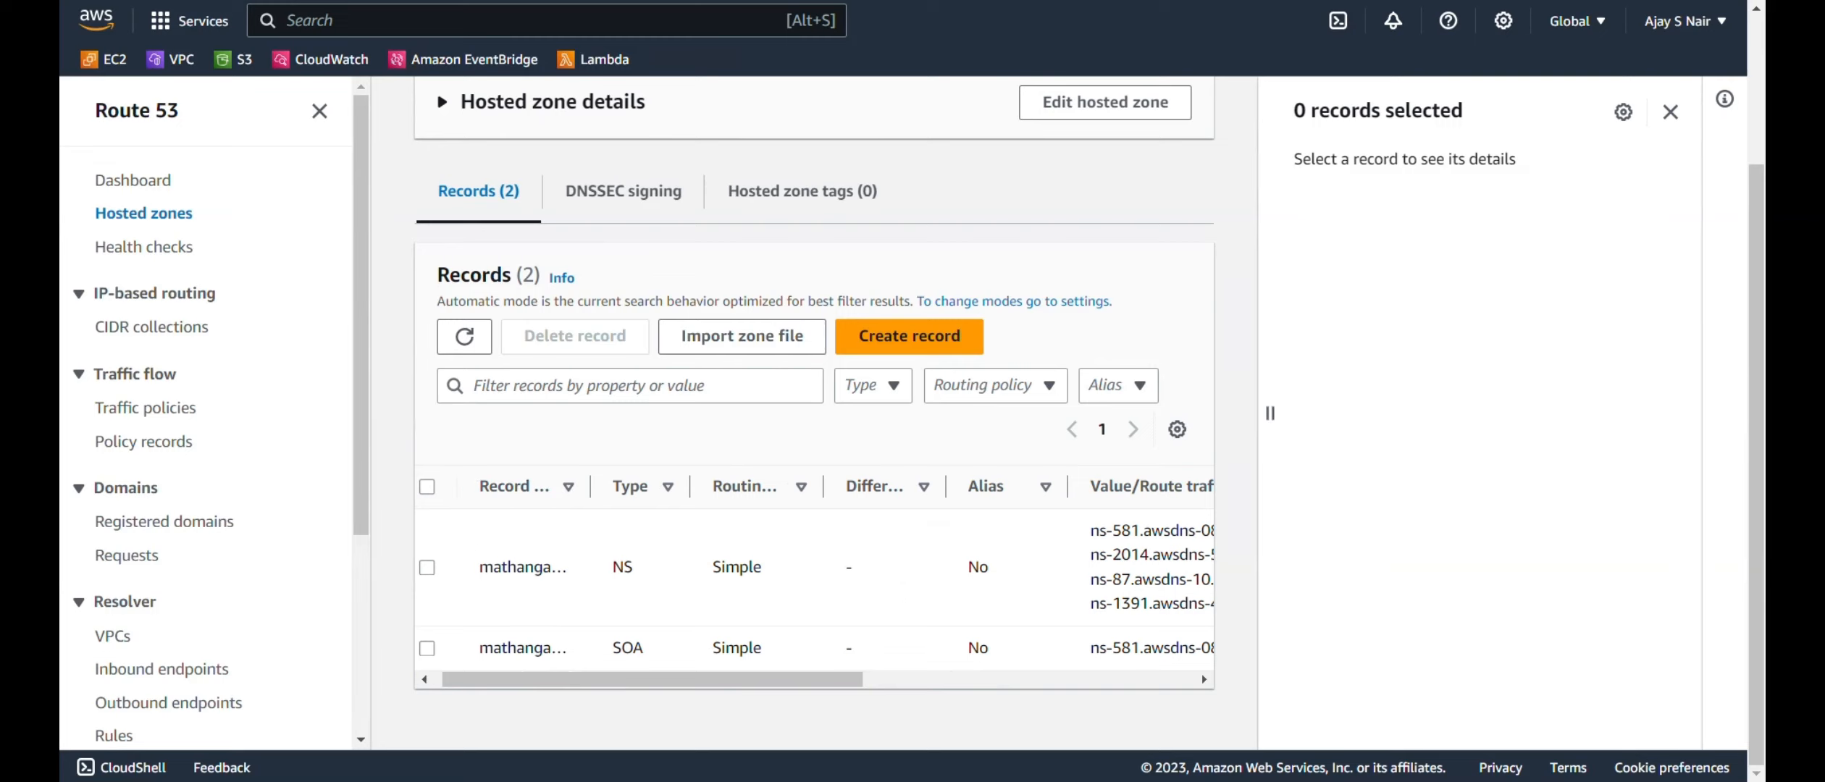
Switch to Hostinger and open the DNS / Nameservers page for mathanga.online.
click(347, 2)
scroll(270, 363, down, 1)
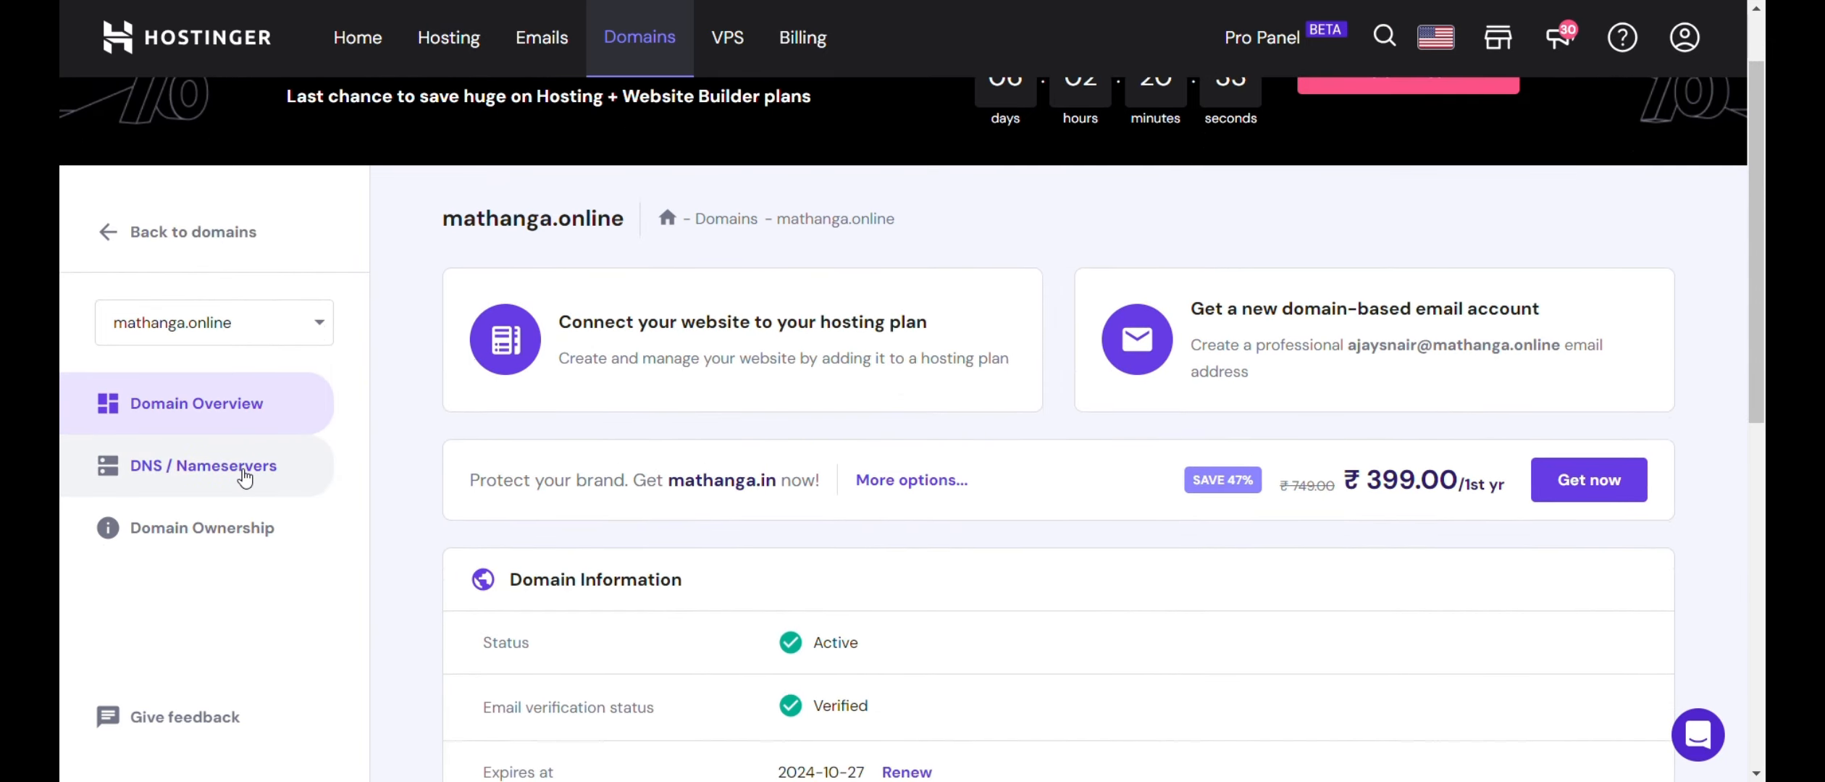
click(244, 470)
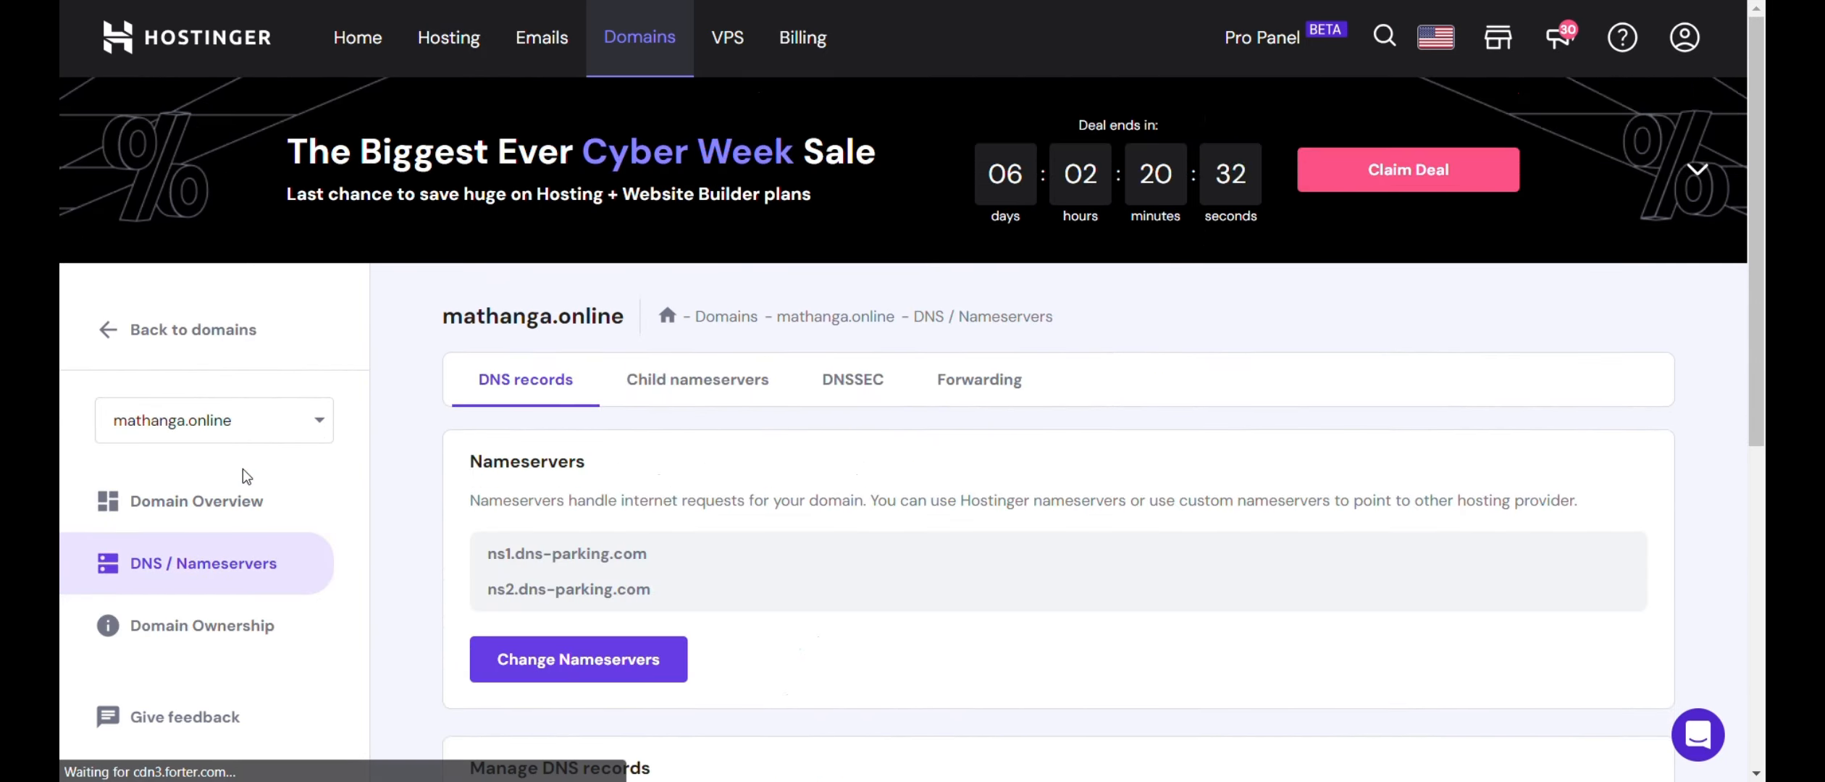
scroll(559, 505, down, 2)
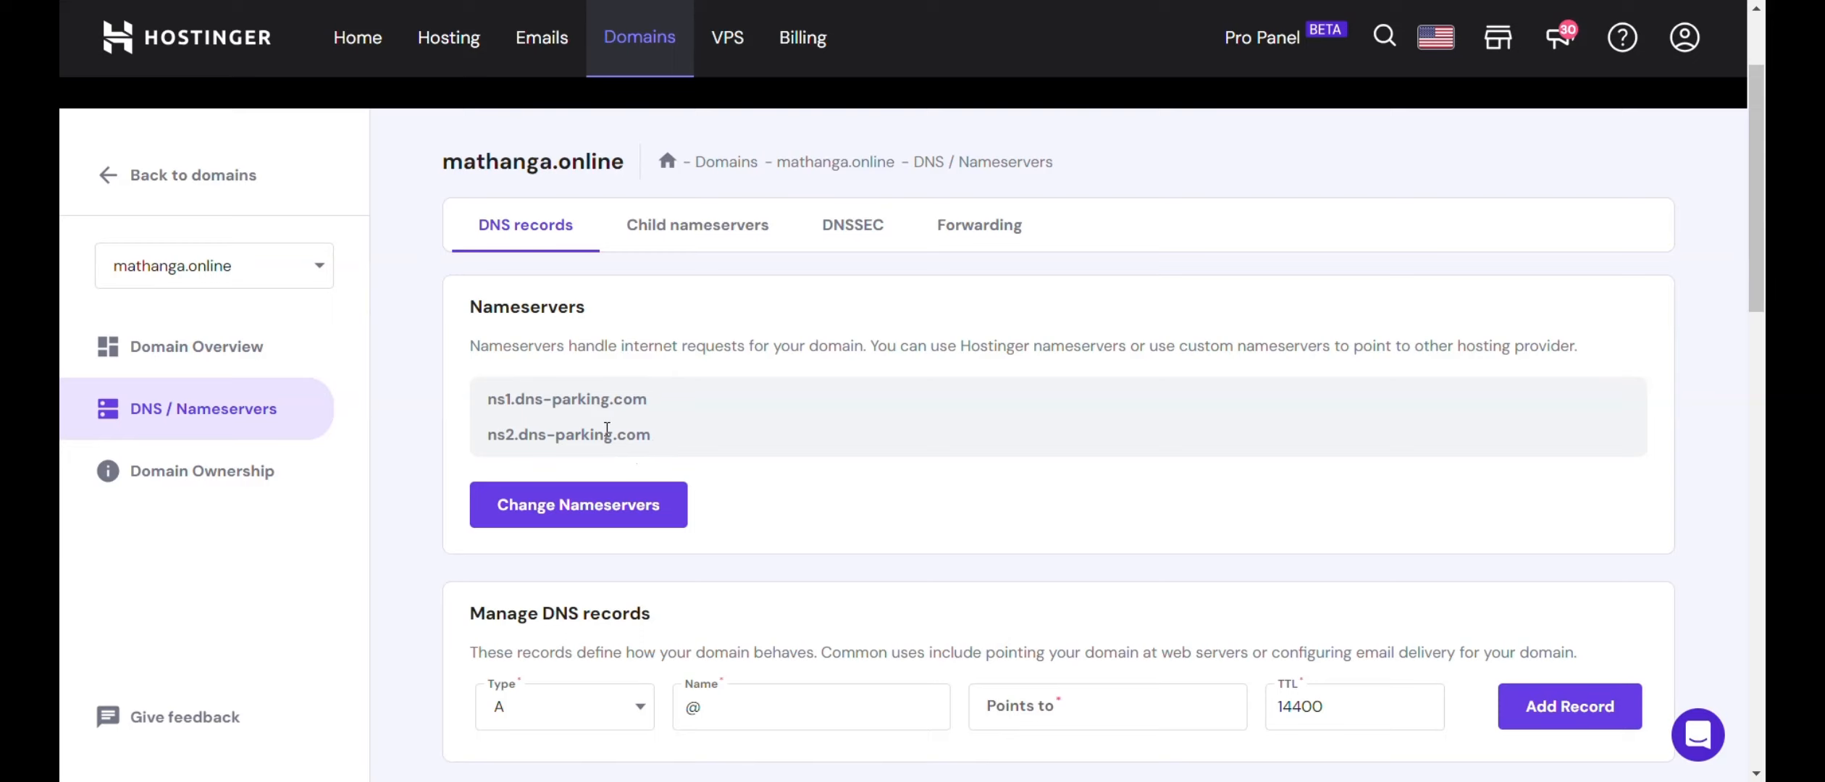
Start changing the domain's nameservers and choose custom nameservers instead of the Hostinger ones.
click(630, 516)
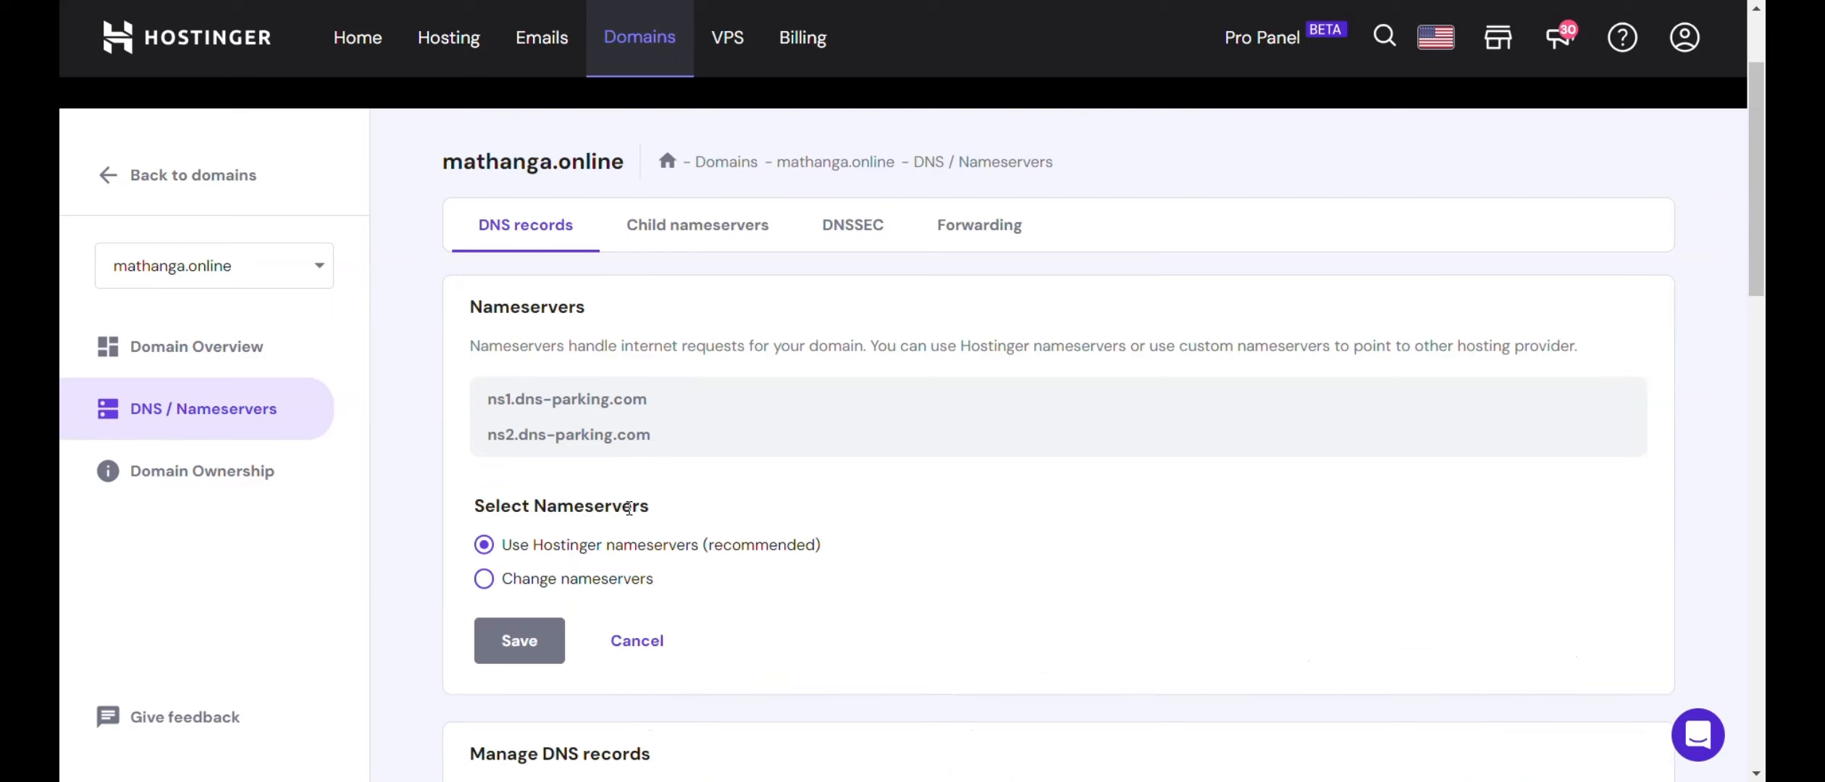
scroll(629, 508, down, 1)
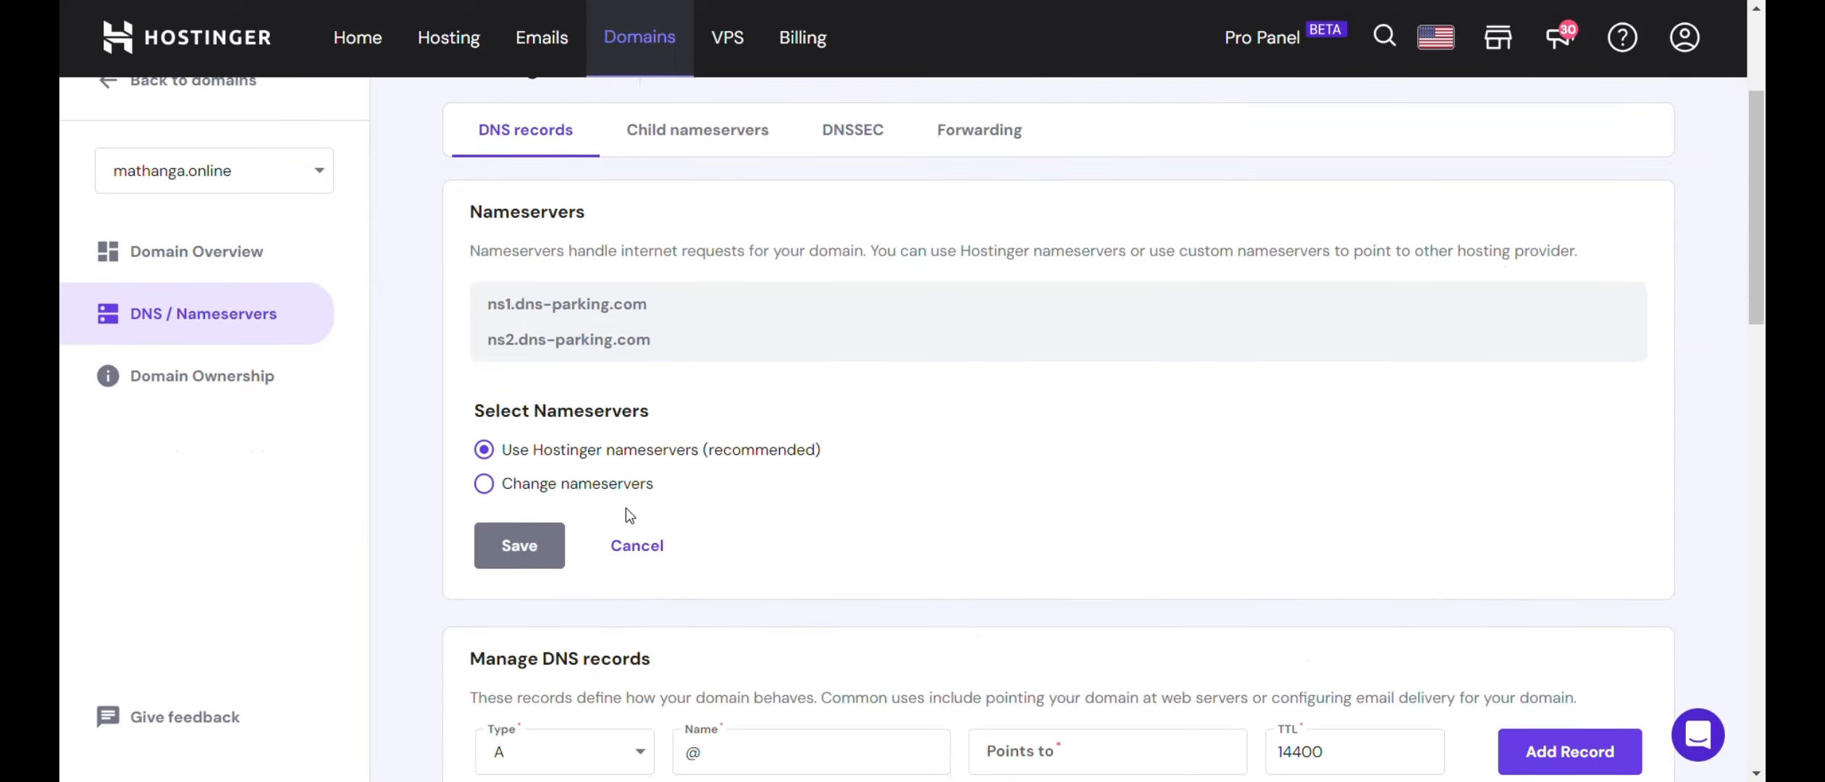
click(486, 485)
scroll(677, 568, down, 2)
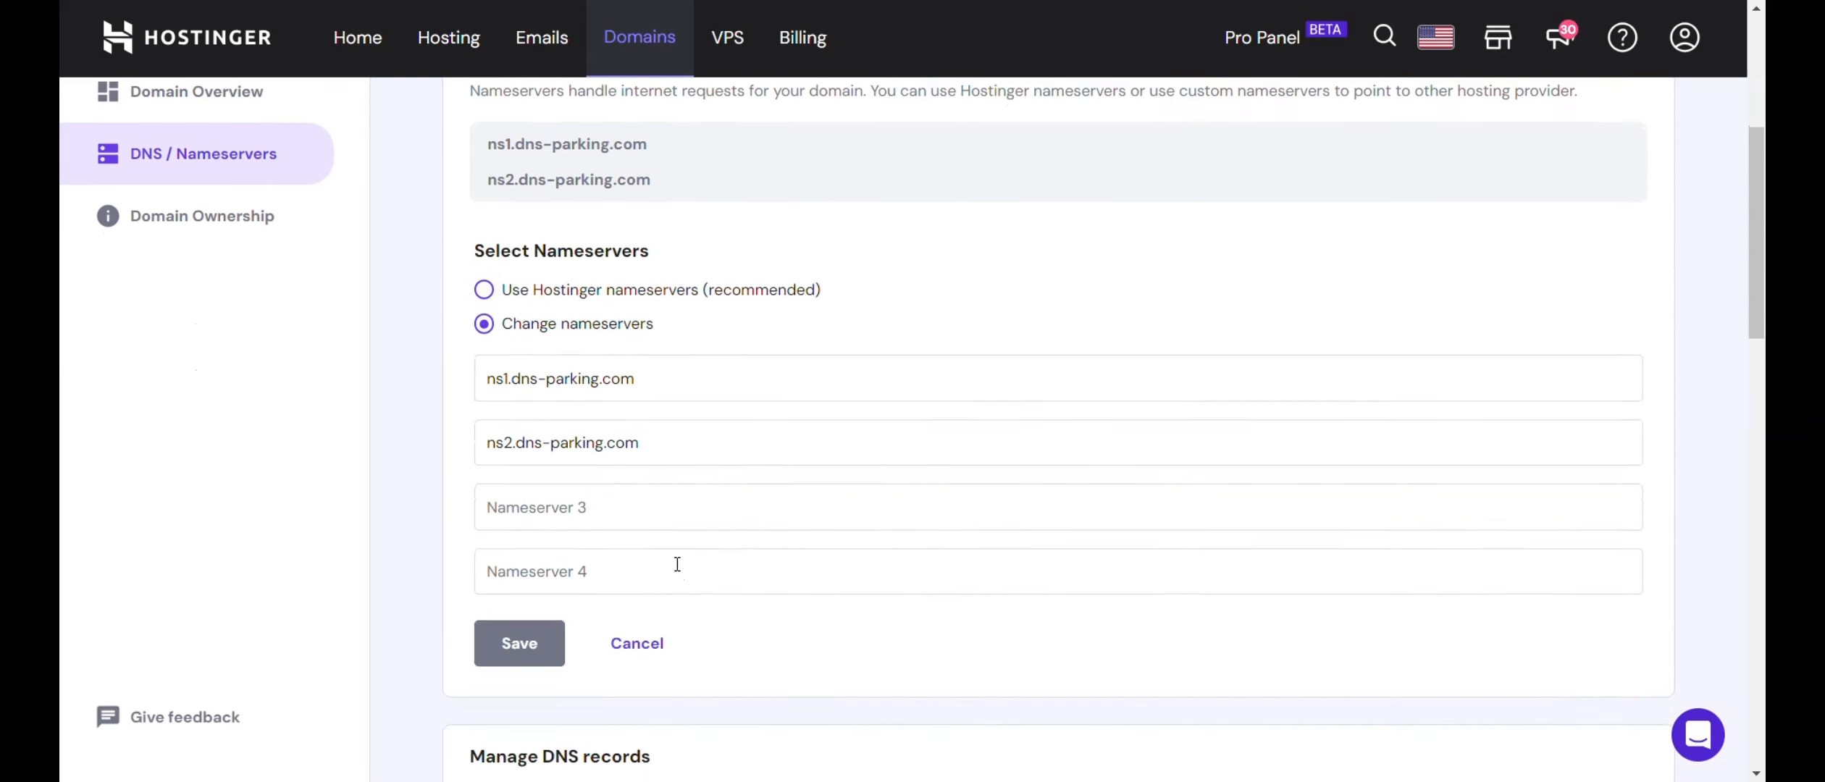
Replace the first nameserver with the copied ns-581.awsdns-08.net. entry from the clipboard history.
double_click(697, 394)
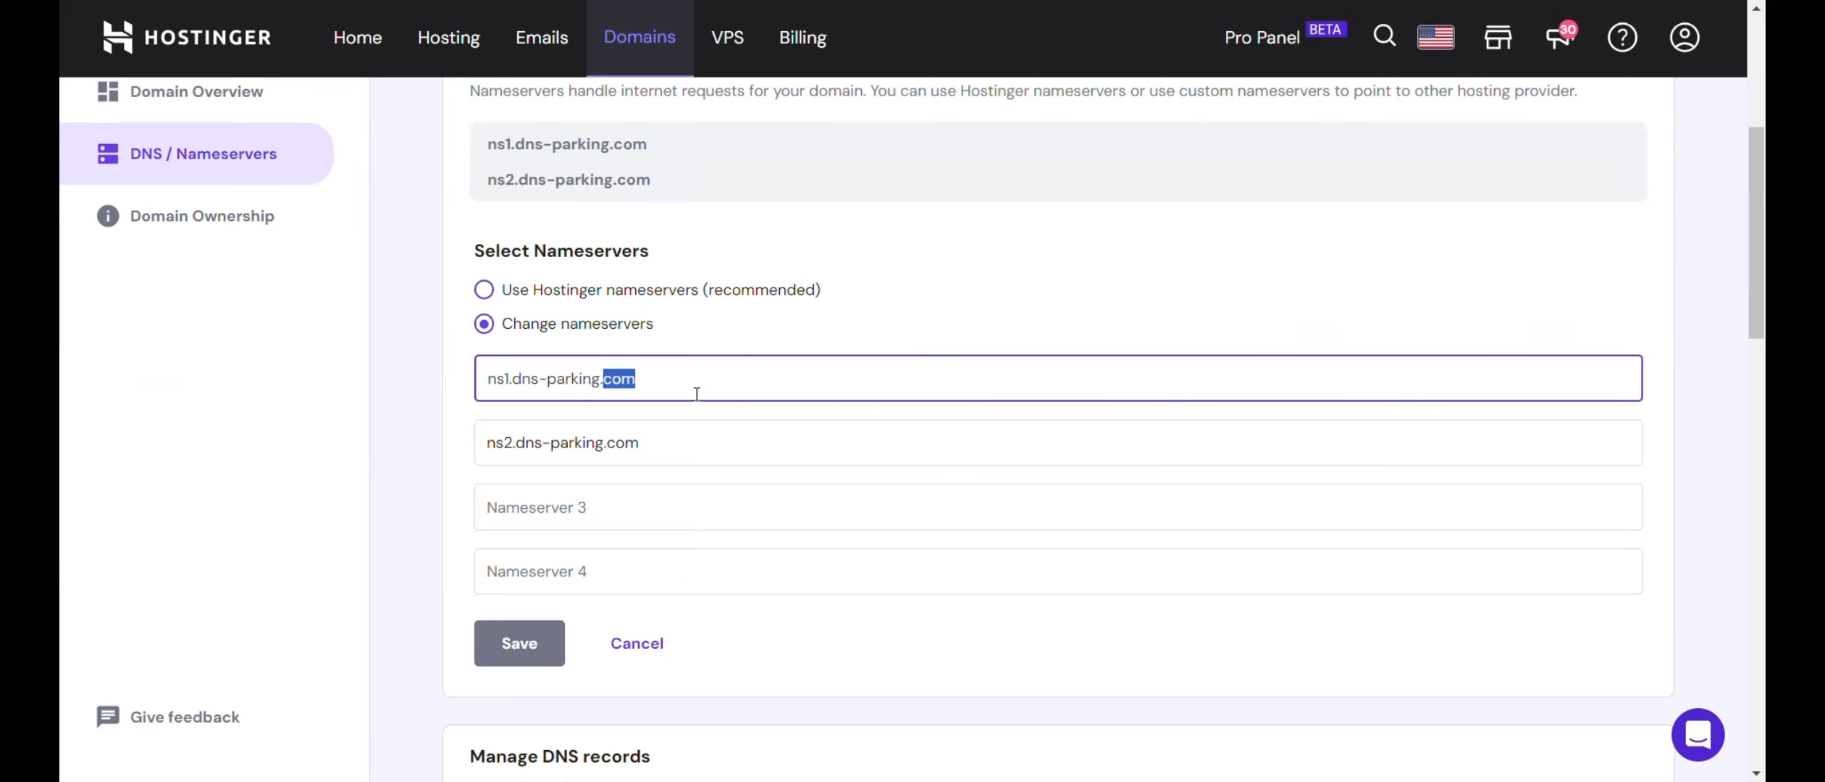
key(ctrl+a)
key(BackSpace)
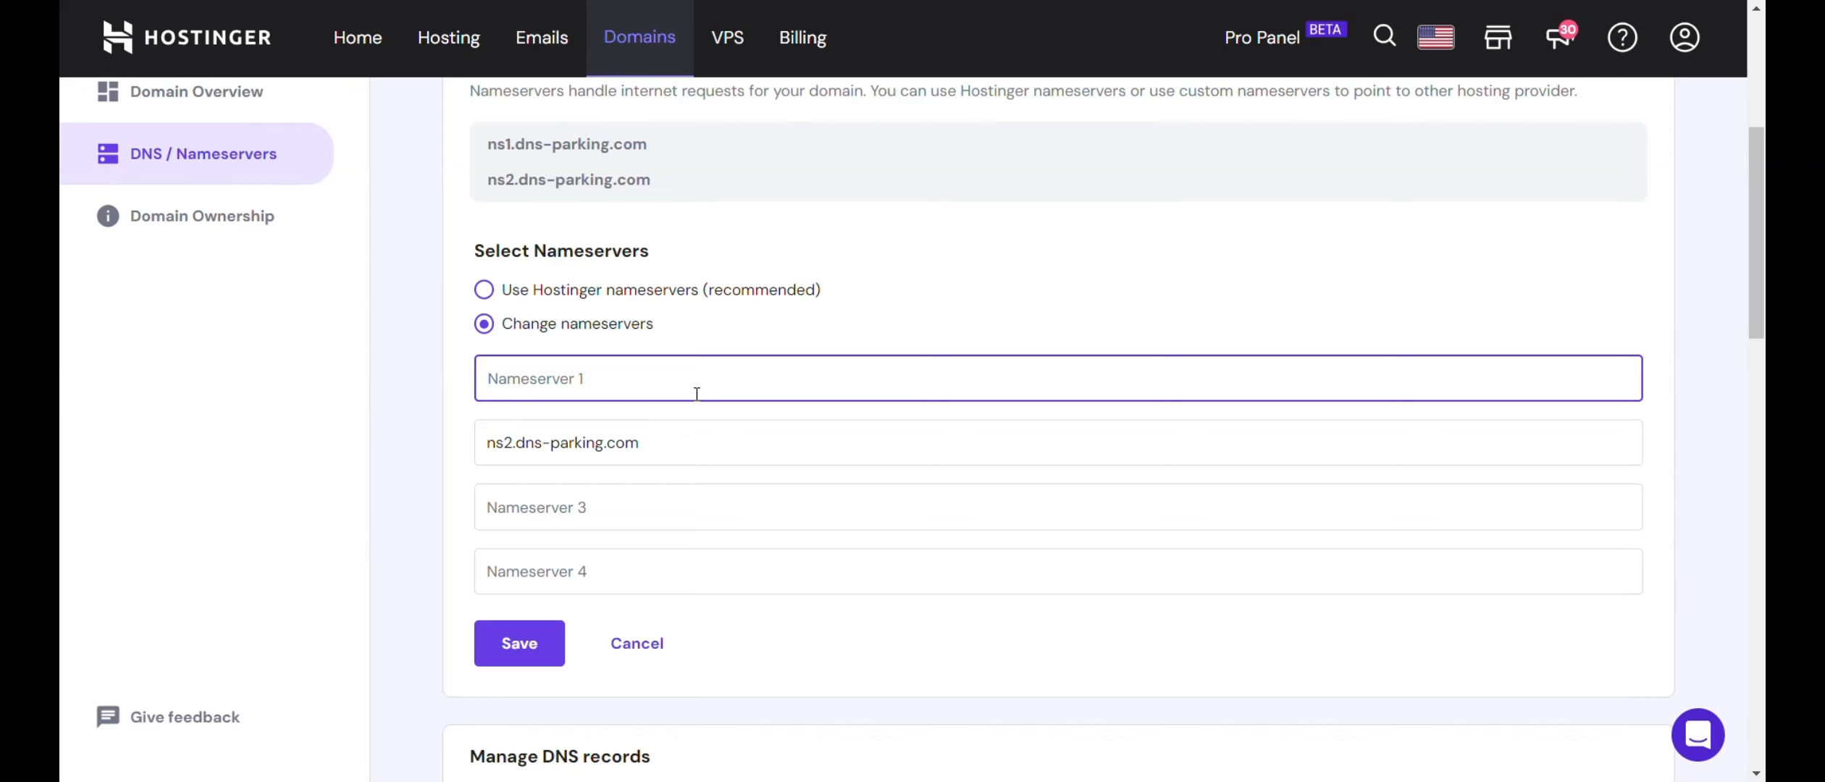
key(ctrl+grave)
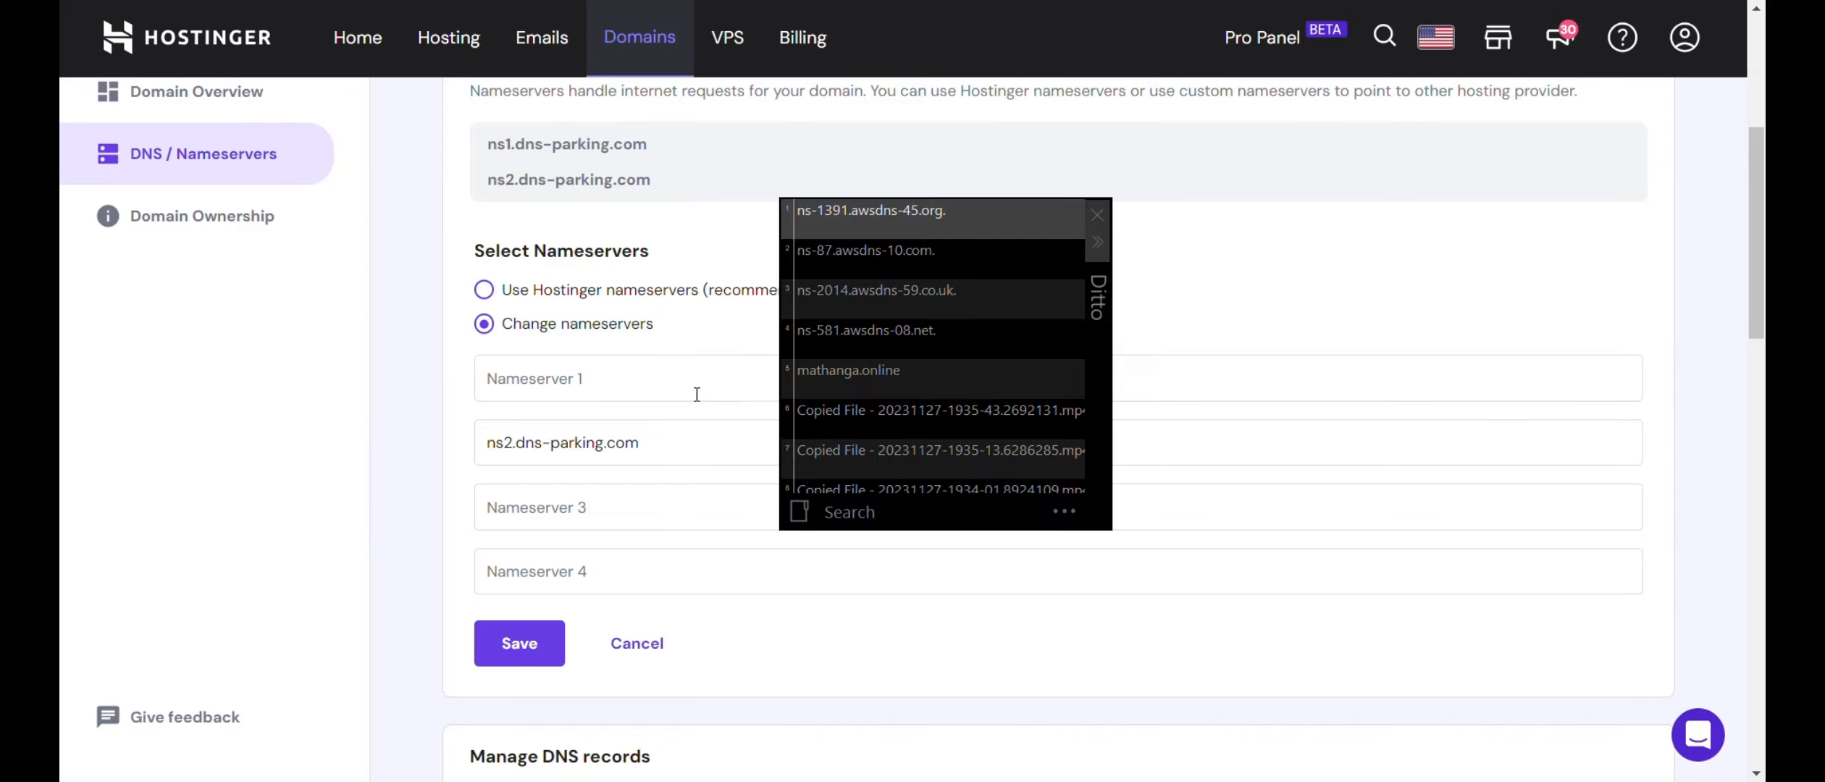
key(Down)
key(Down)
key(Down)
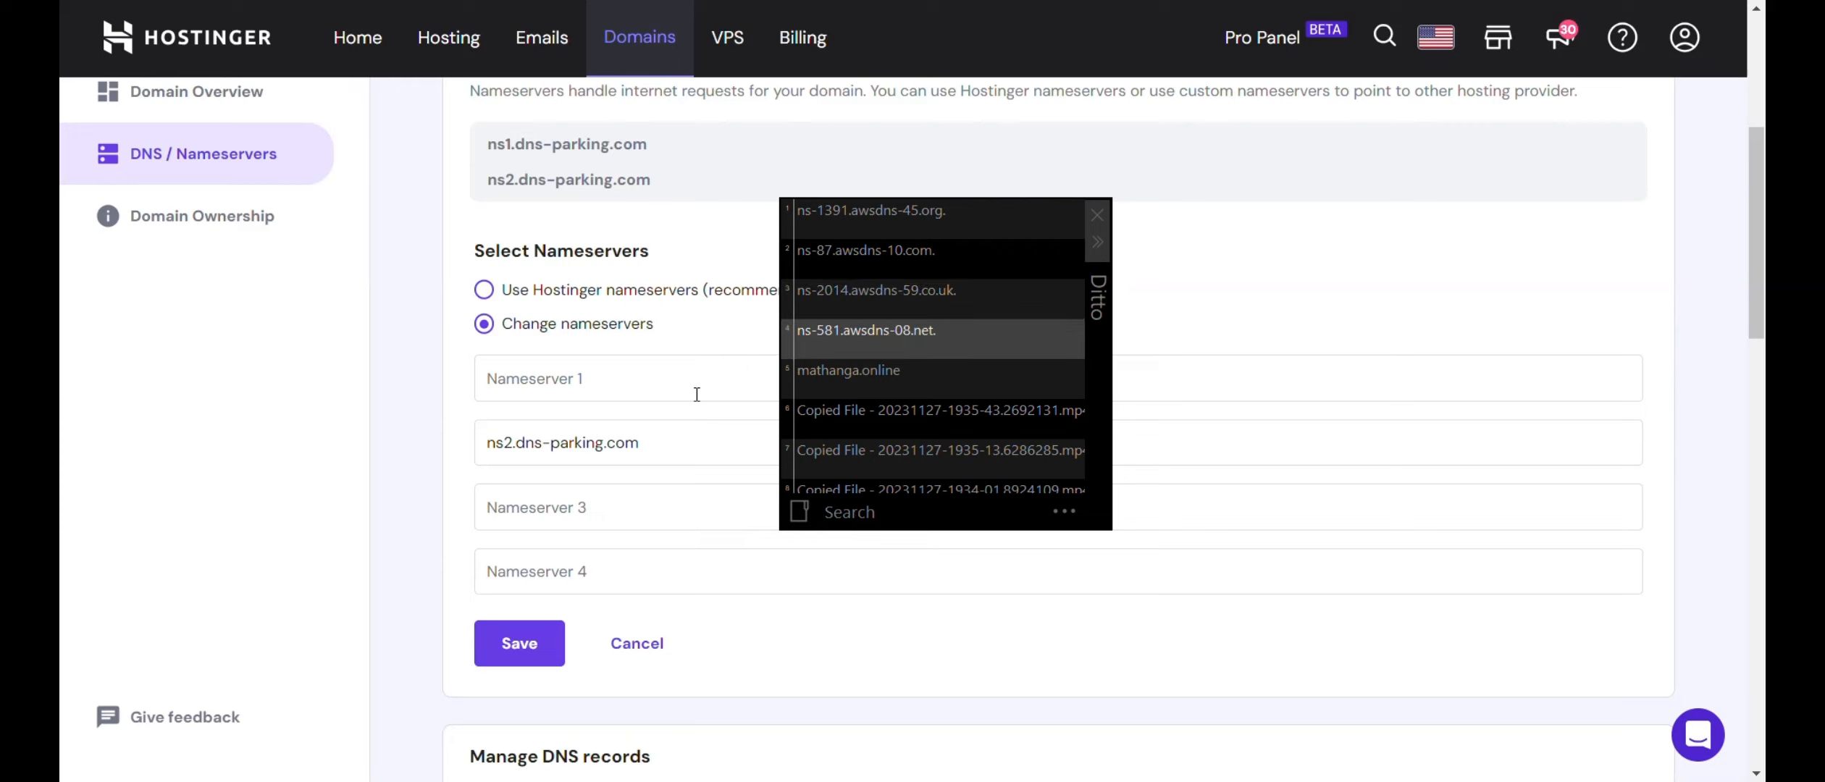
key(Return)
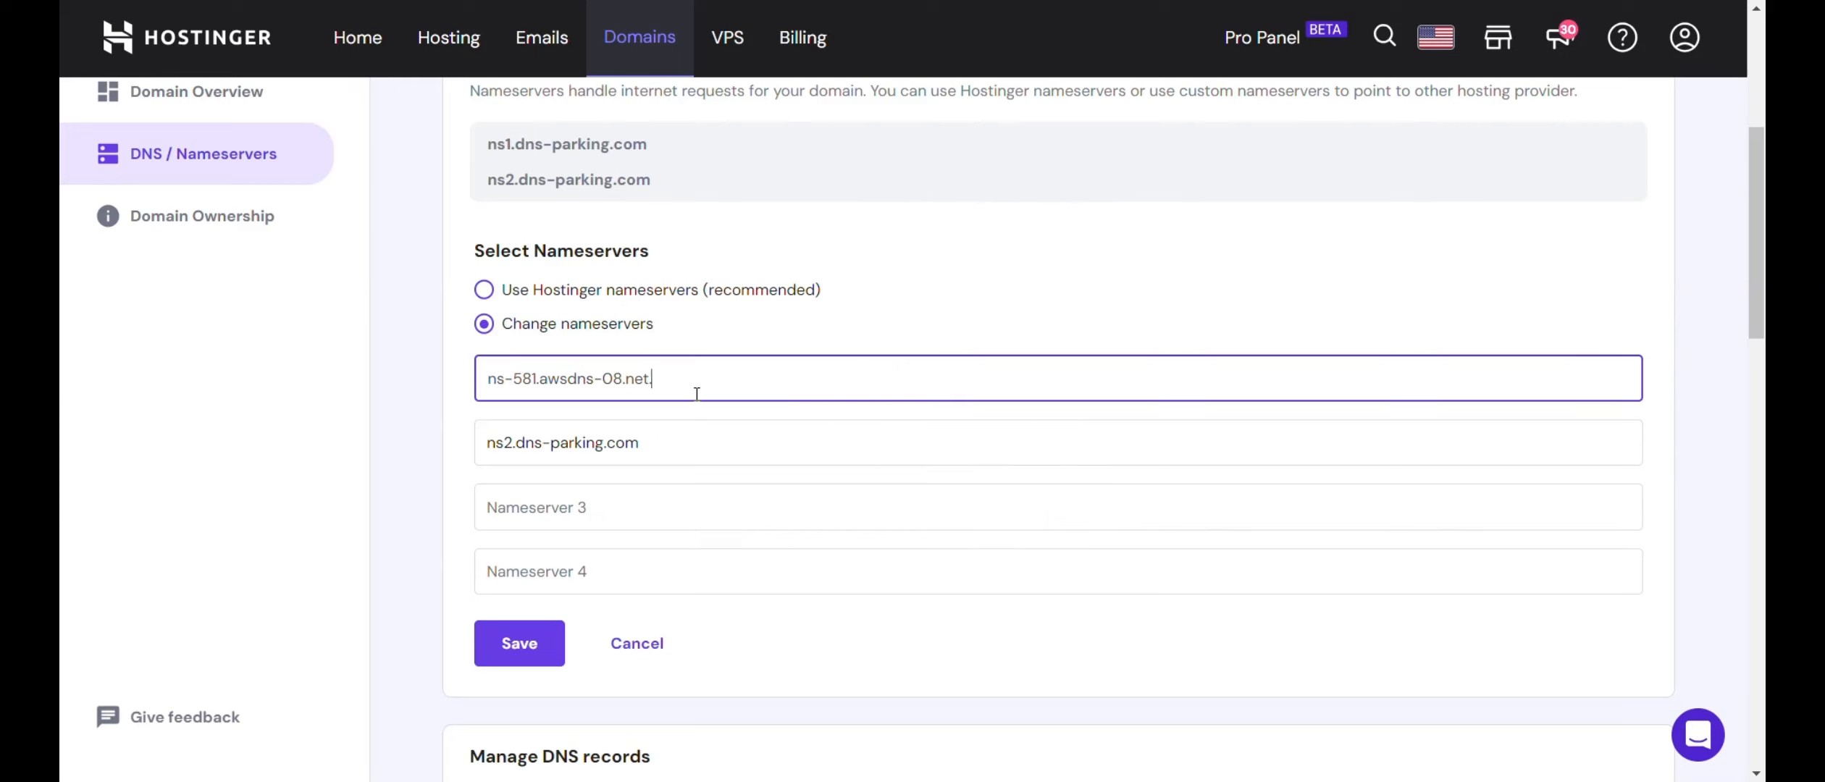
Replace the second nameserver with the copied ns-2014.awsdns-59.co.uk. entry from the clipboard history.
key(Tab)
key(BackSpace)
key(ctrl+grave)
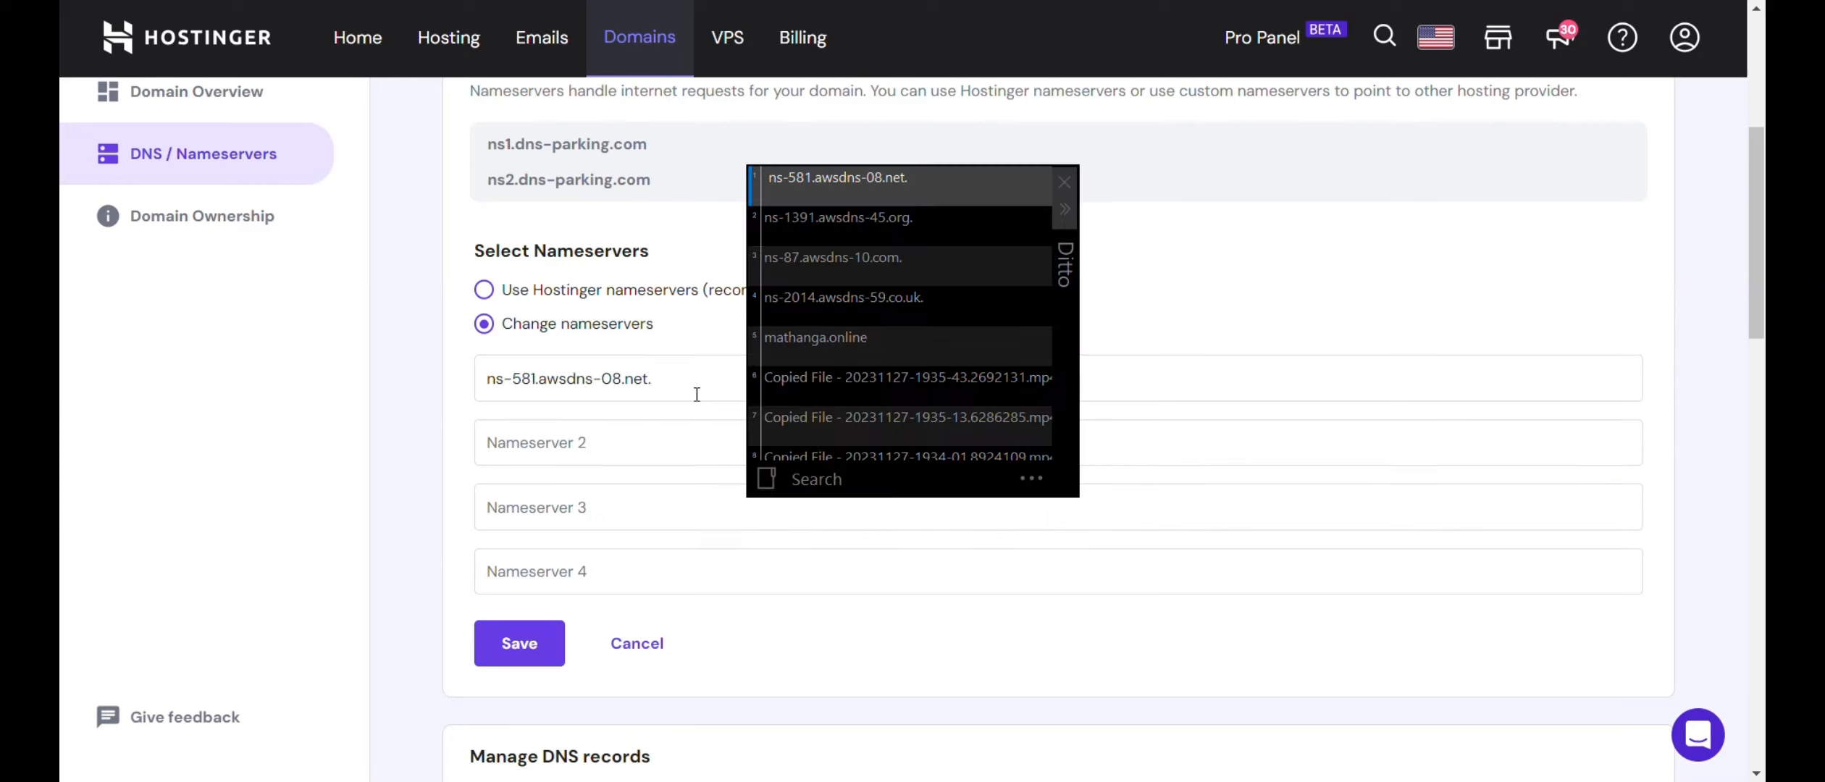
key(Down)
key(Down)
key(Down)
key(Return)
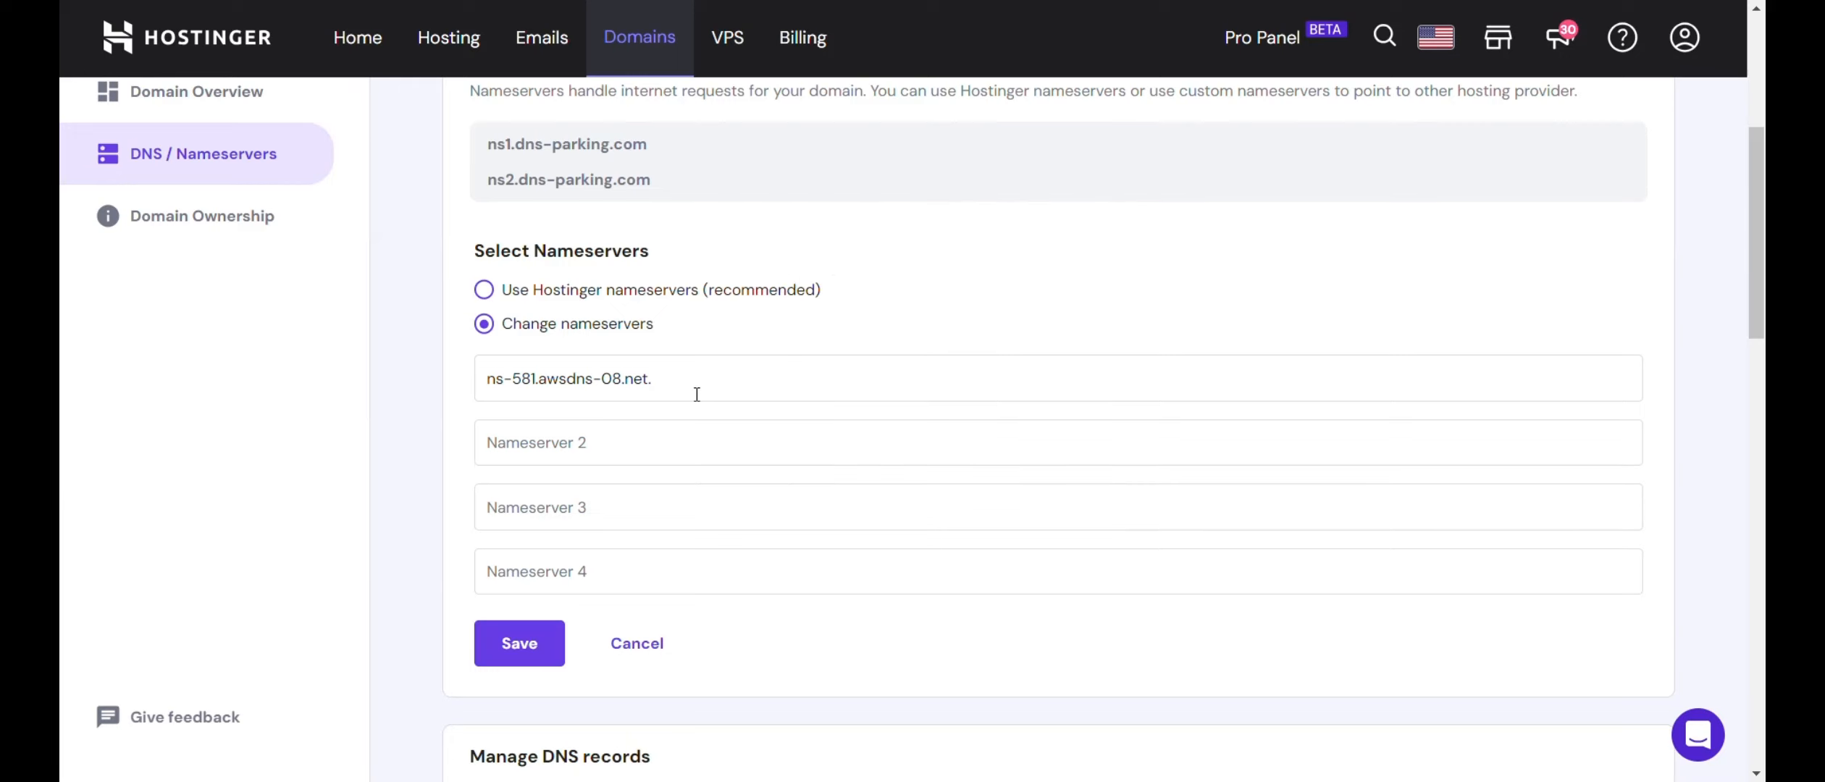
Fill in the third nameserver with the copied ns-1391.awsdns-45.org. entry from the clipboard history.
key(Tab)
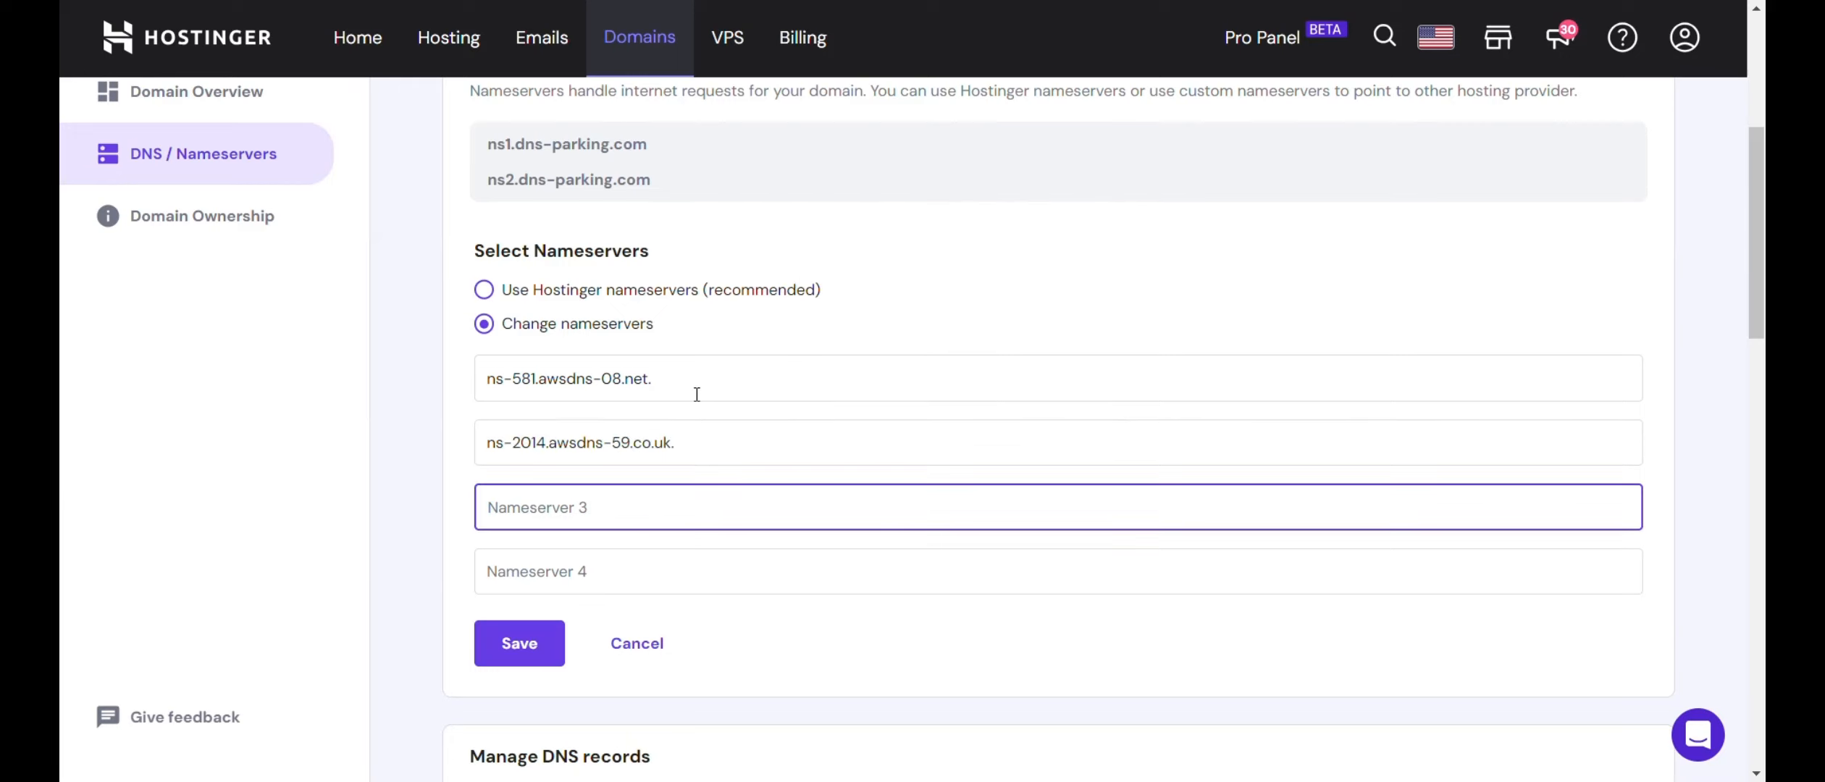
key(ctrl+grave)
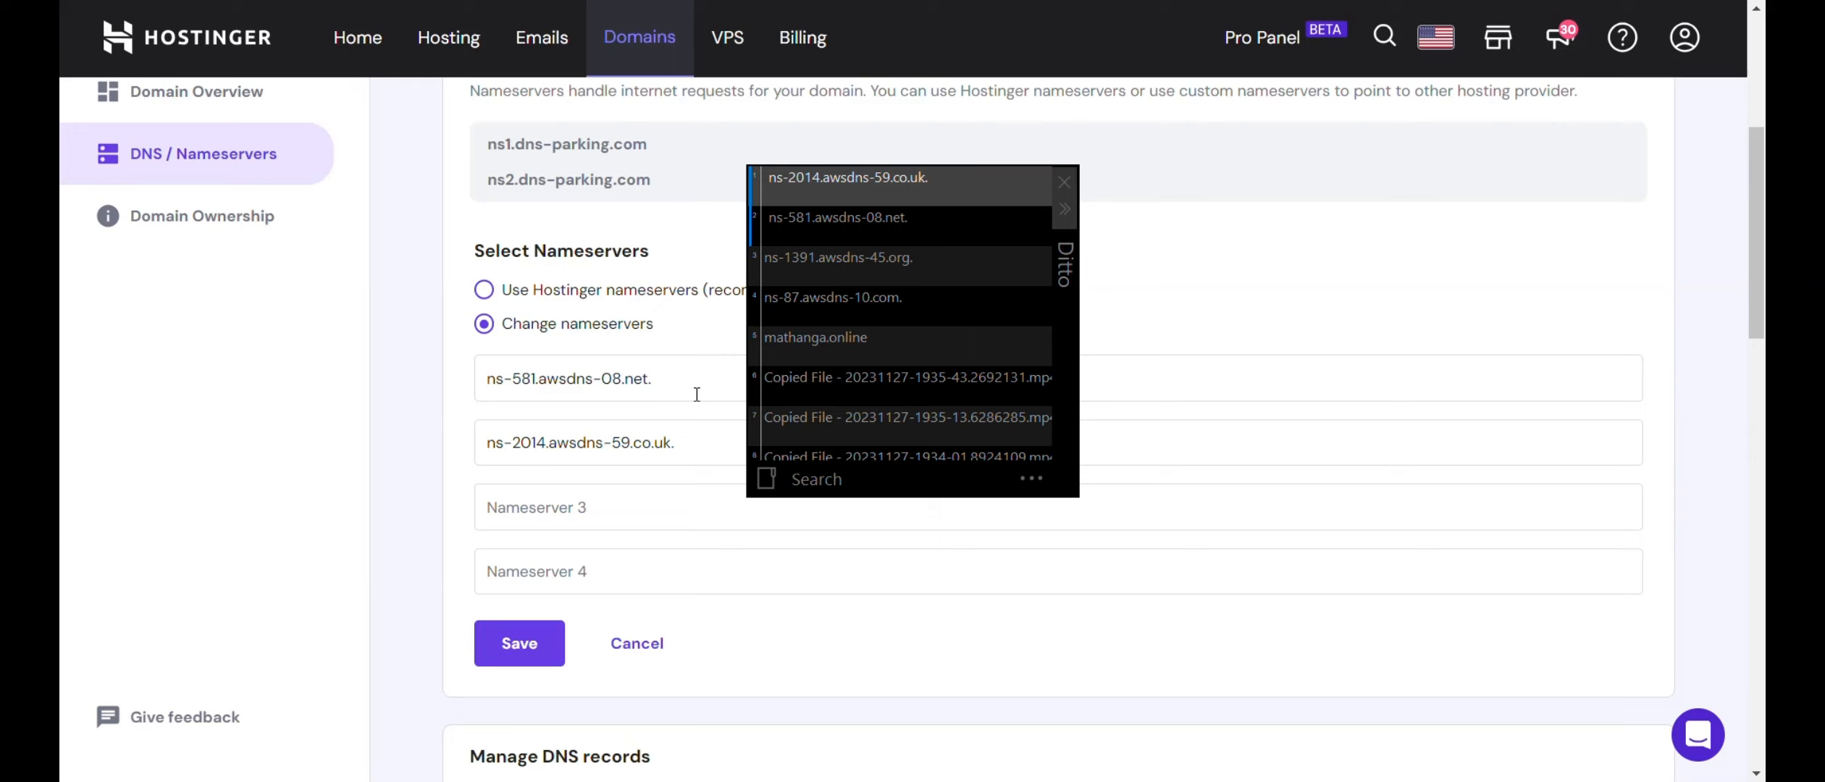
key(Down)
key(Down)
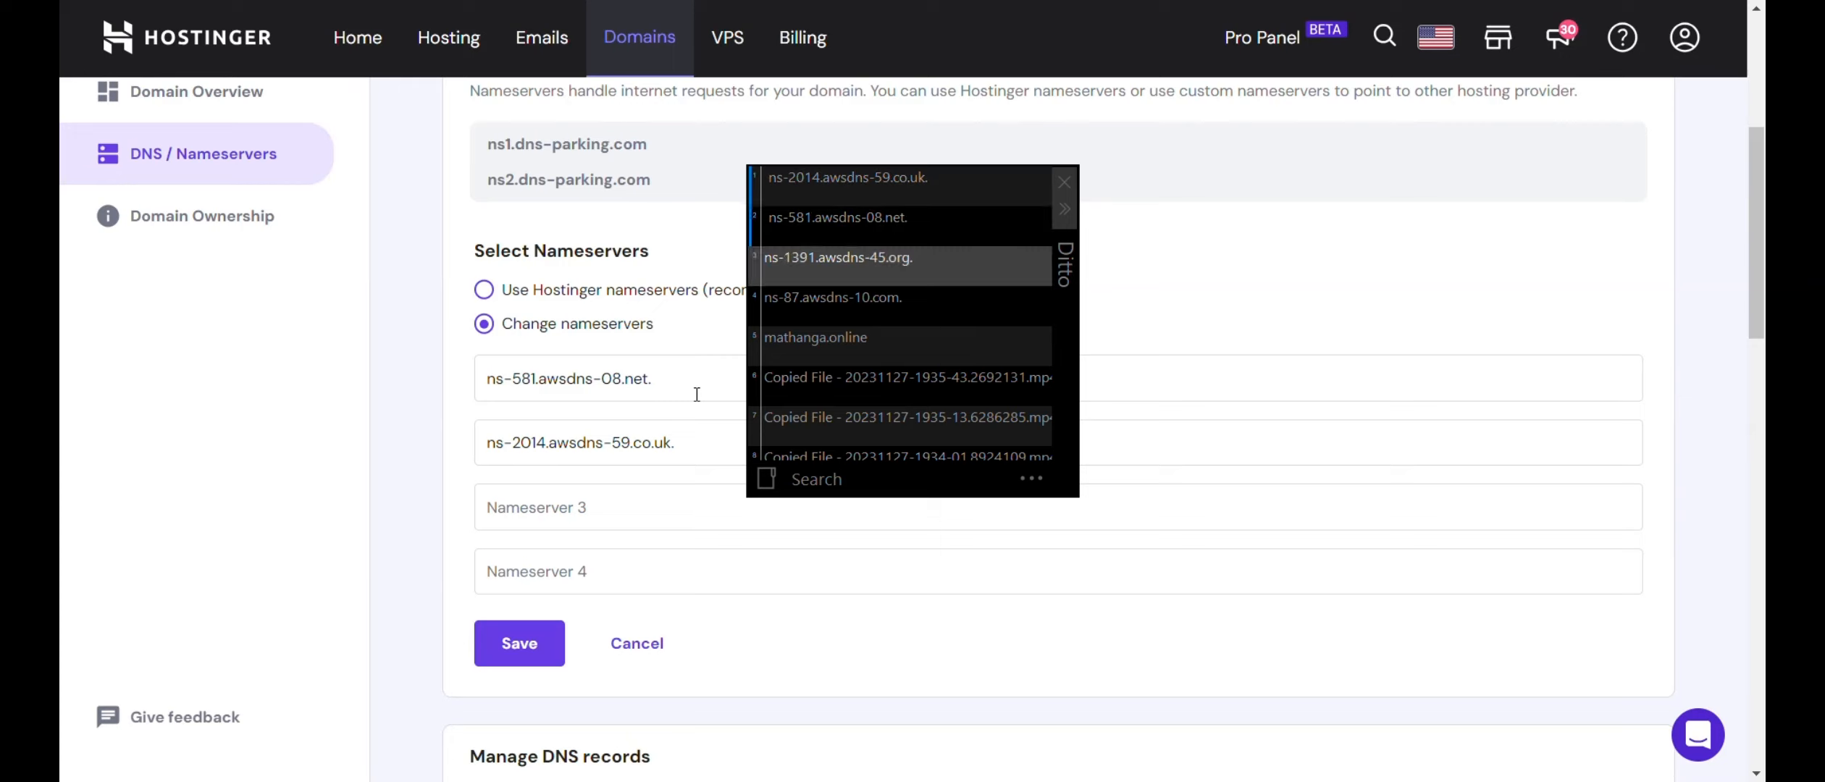
key(Return)
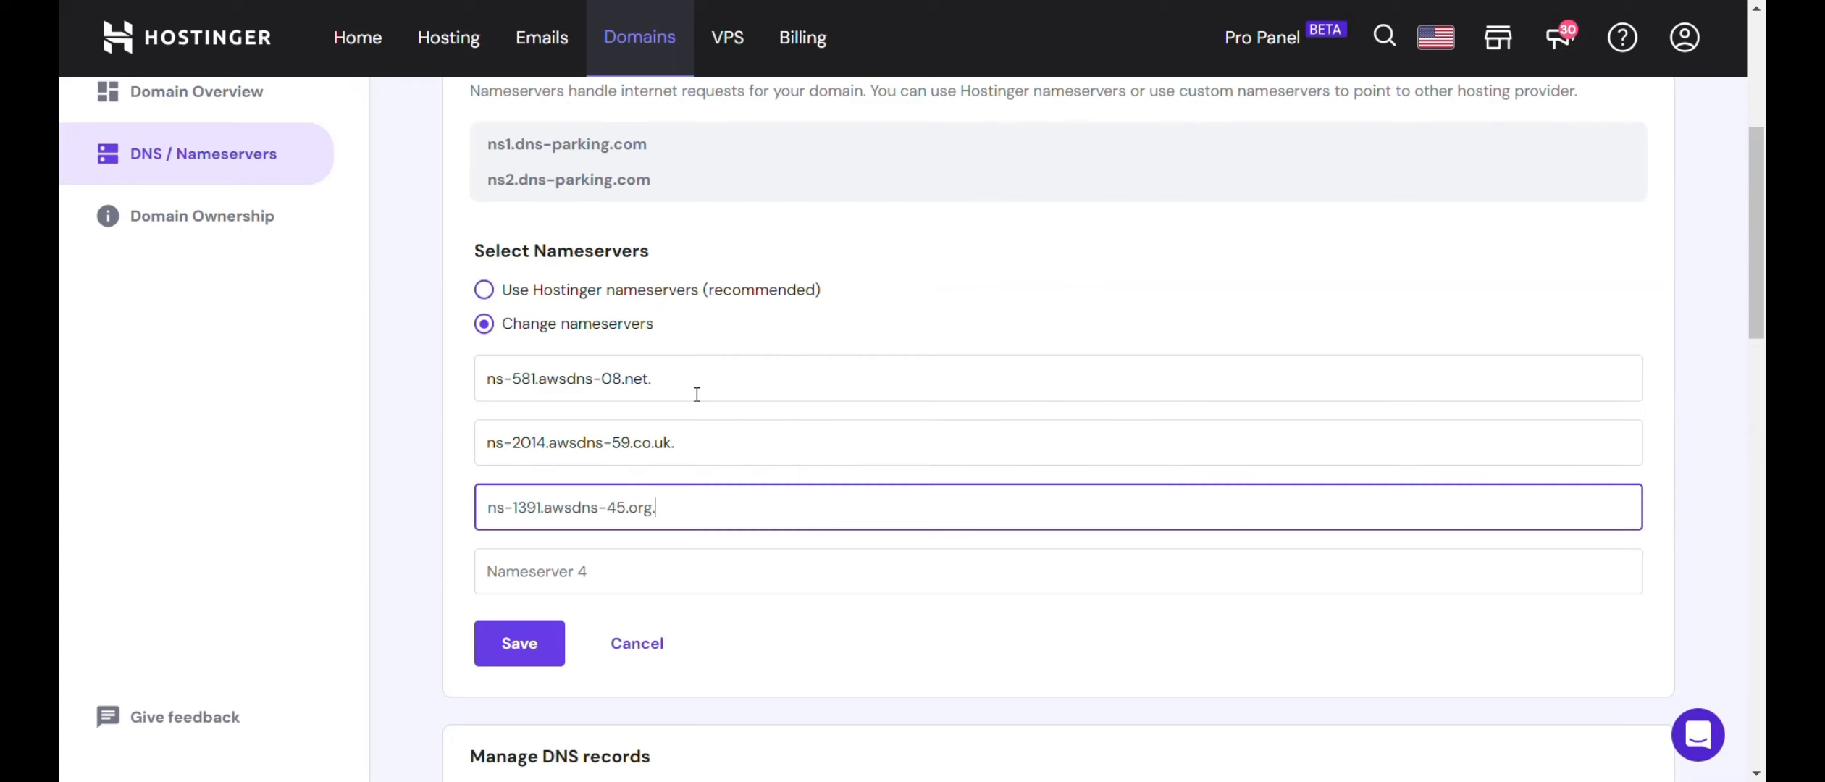
Fill in the fourth nameserver with the copied ns-87.awsdns-10.com. entry from the clipboard history.
key(Tab)
key(ctrl+grave)
key(Down)
key(Down)
key(Down)
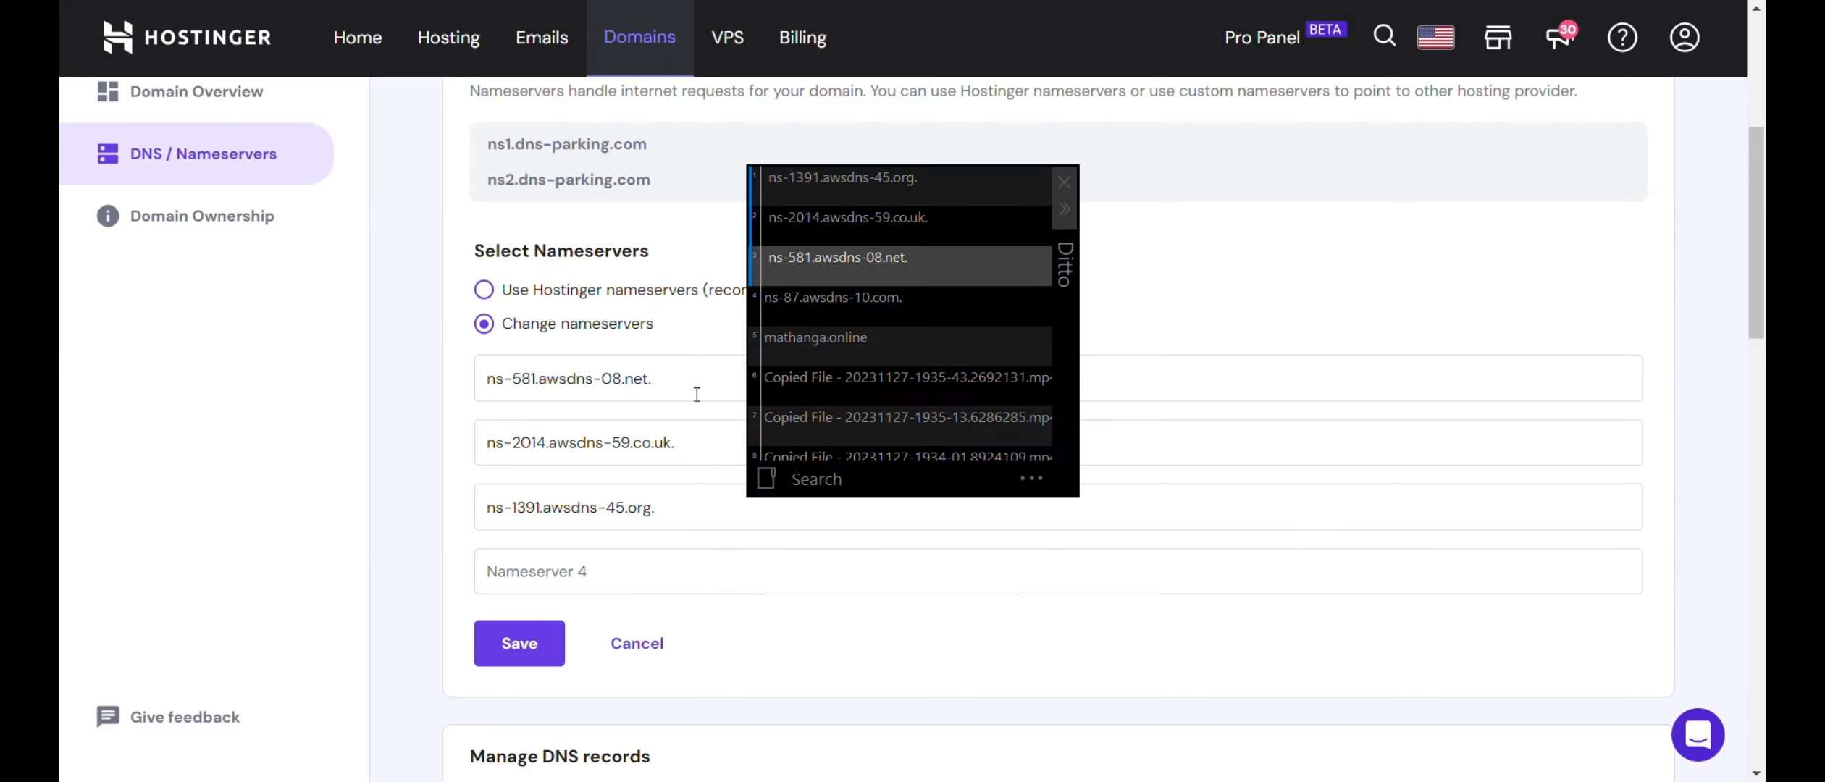
key(Return)
Remove the trailing dot from each of the four custom AWS nameserver entries.
click(697, 394)
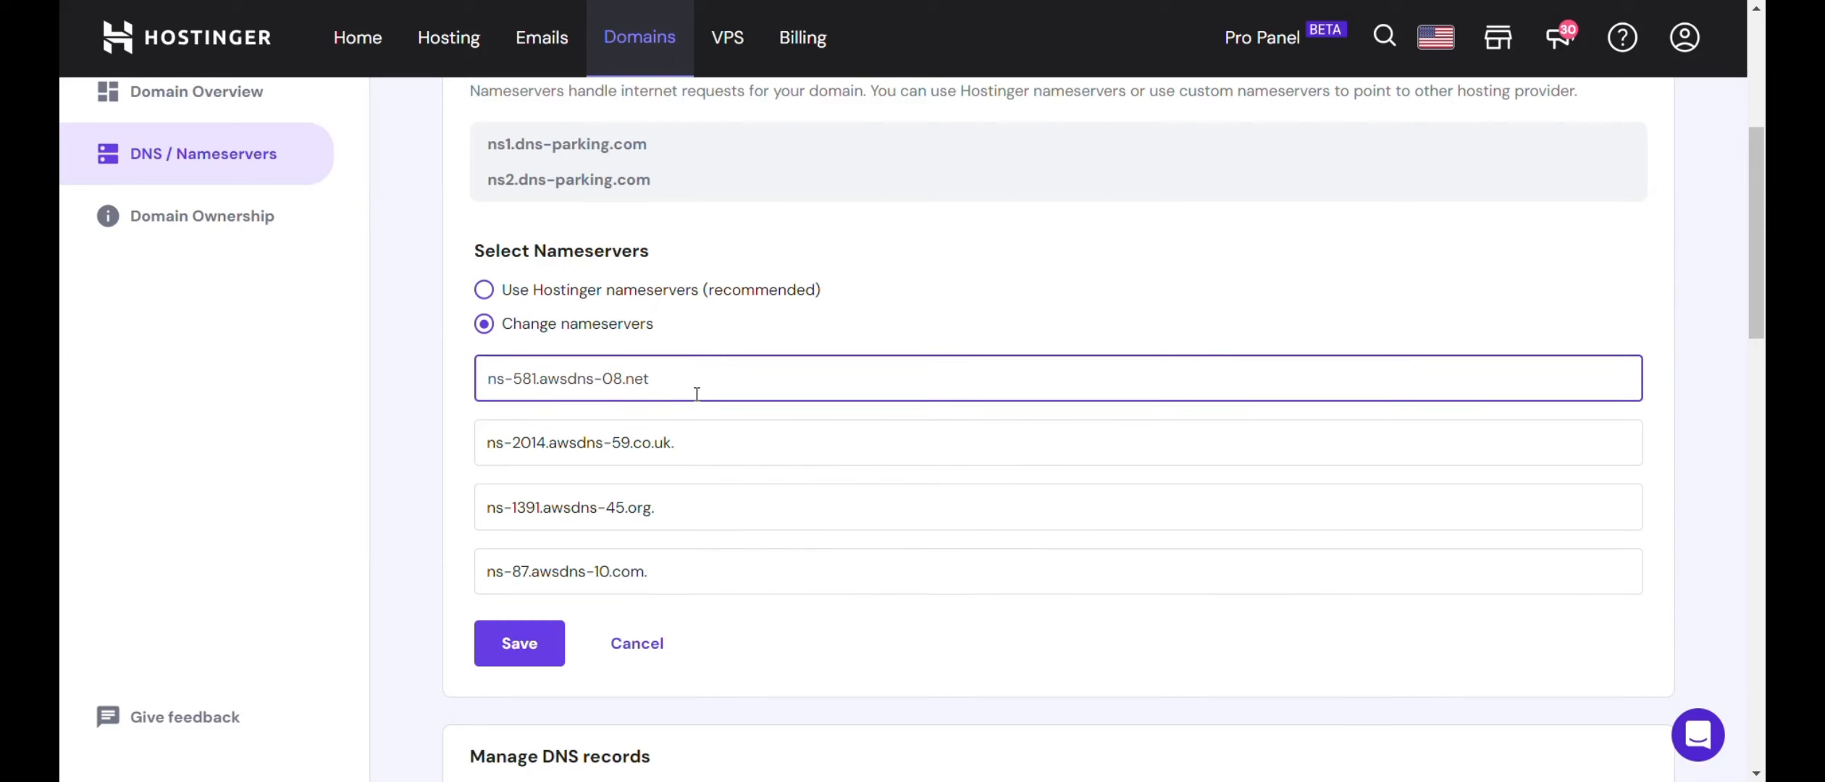
key(Tab)
key(End)
key(BackSpace)
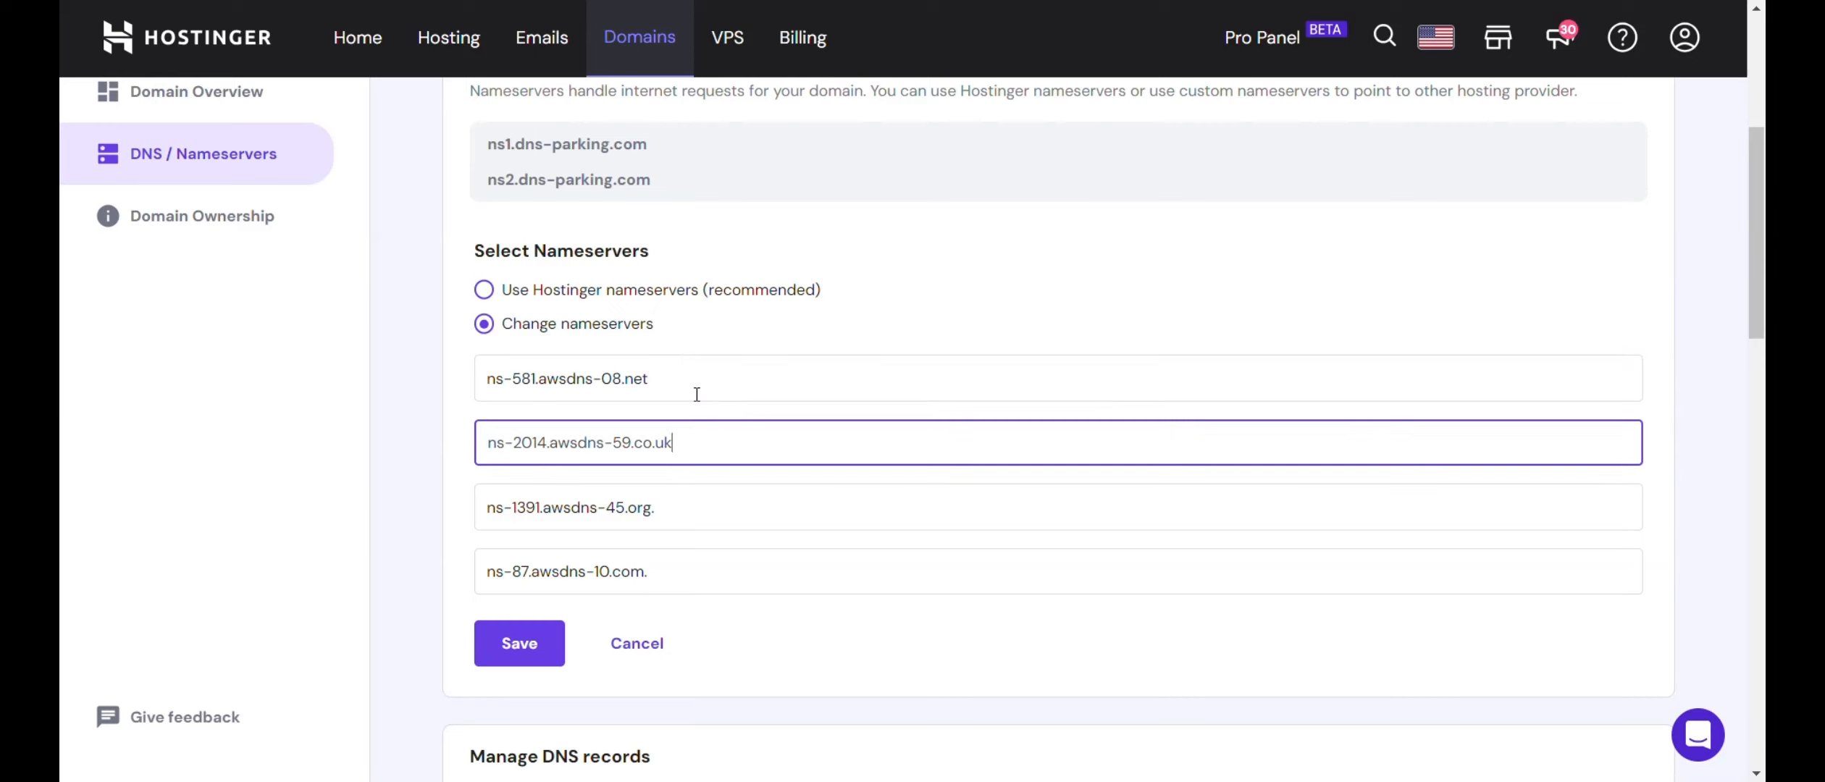
key(Tab)
key(End)
key(BackSpace)
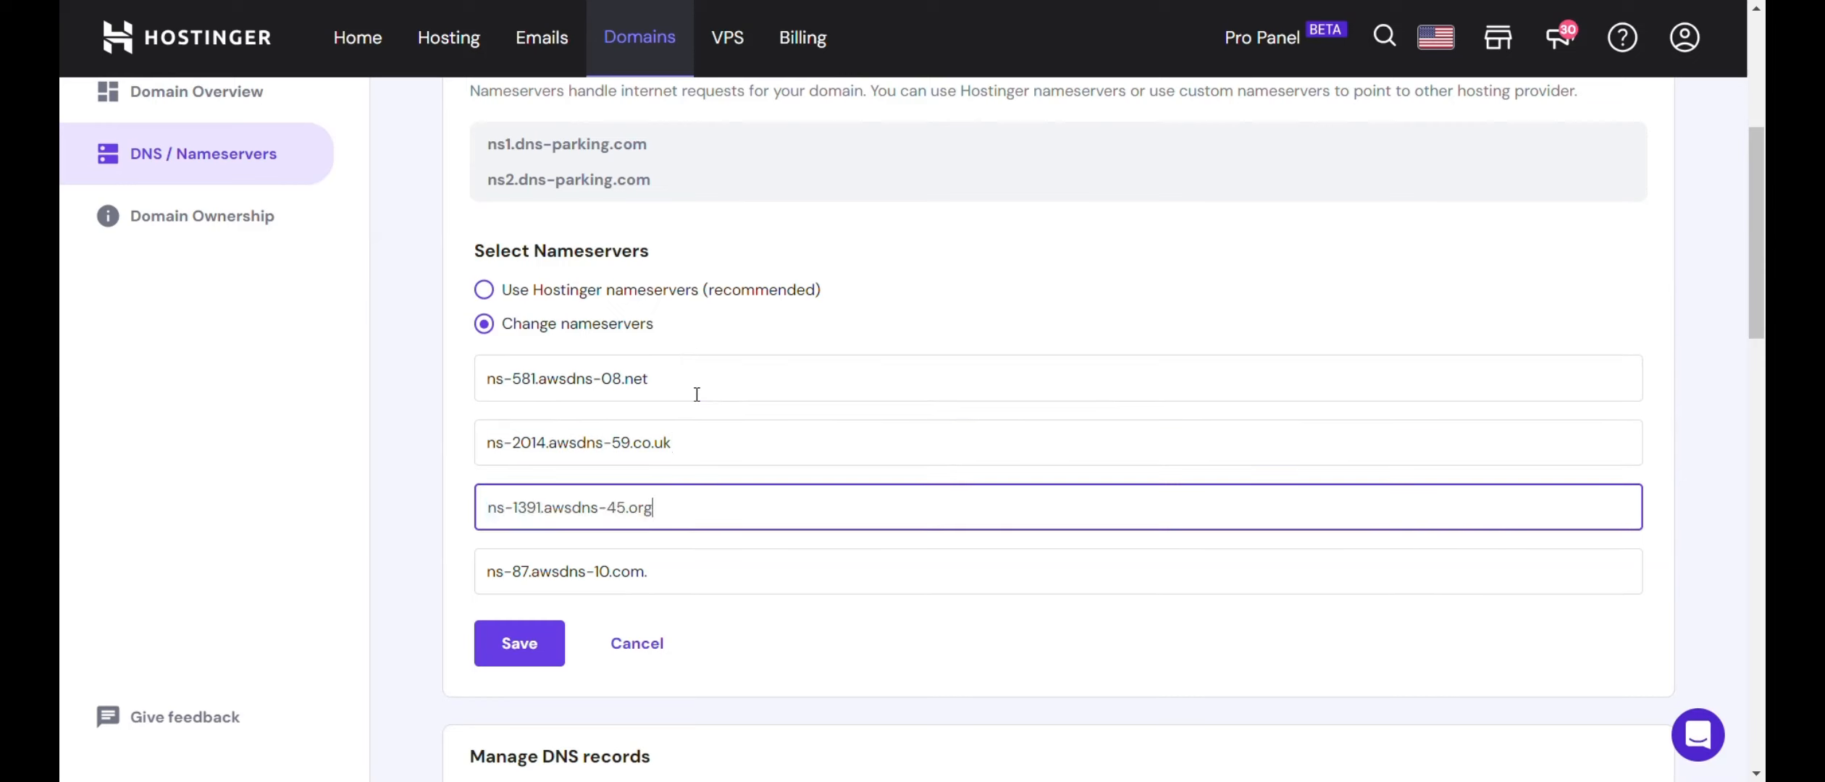
key(Tab)
key(End)
key(BackSpace)
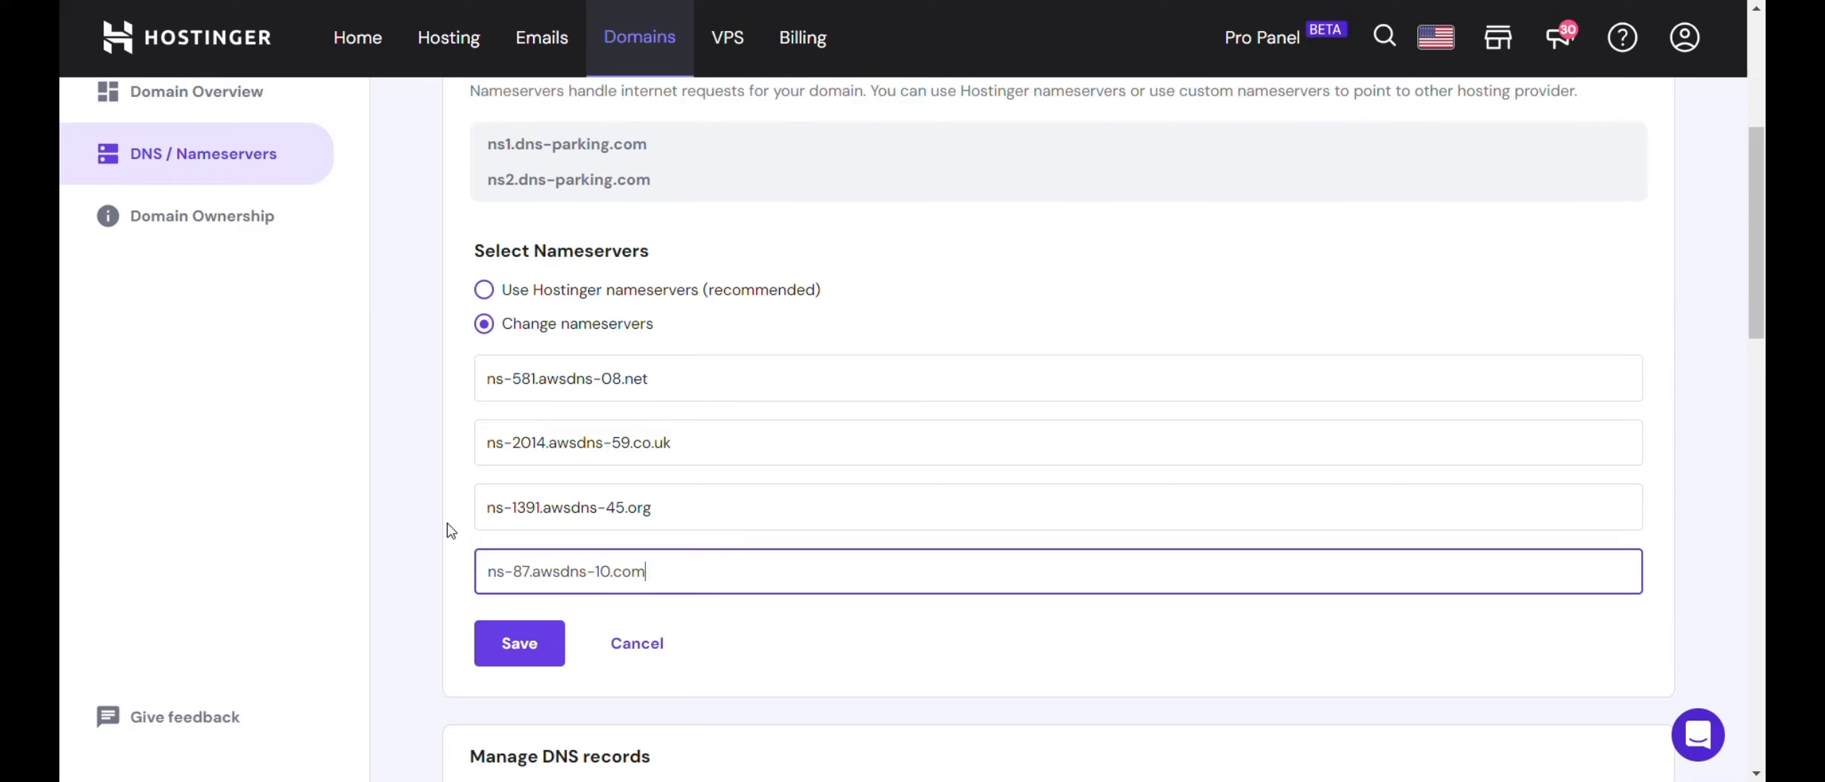
Save the custom nameservers for mathanga.online and review the domain's nameserver list.
click(511, 651)
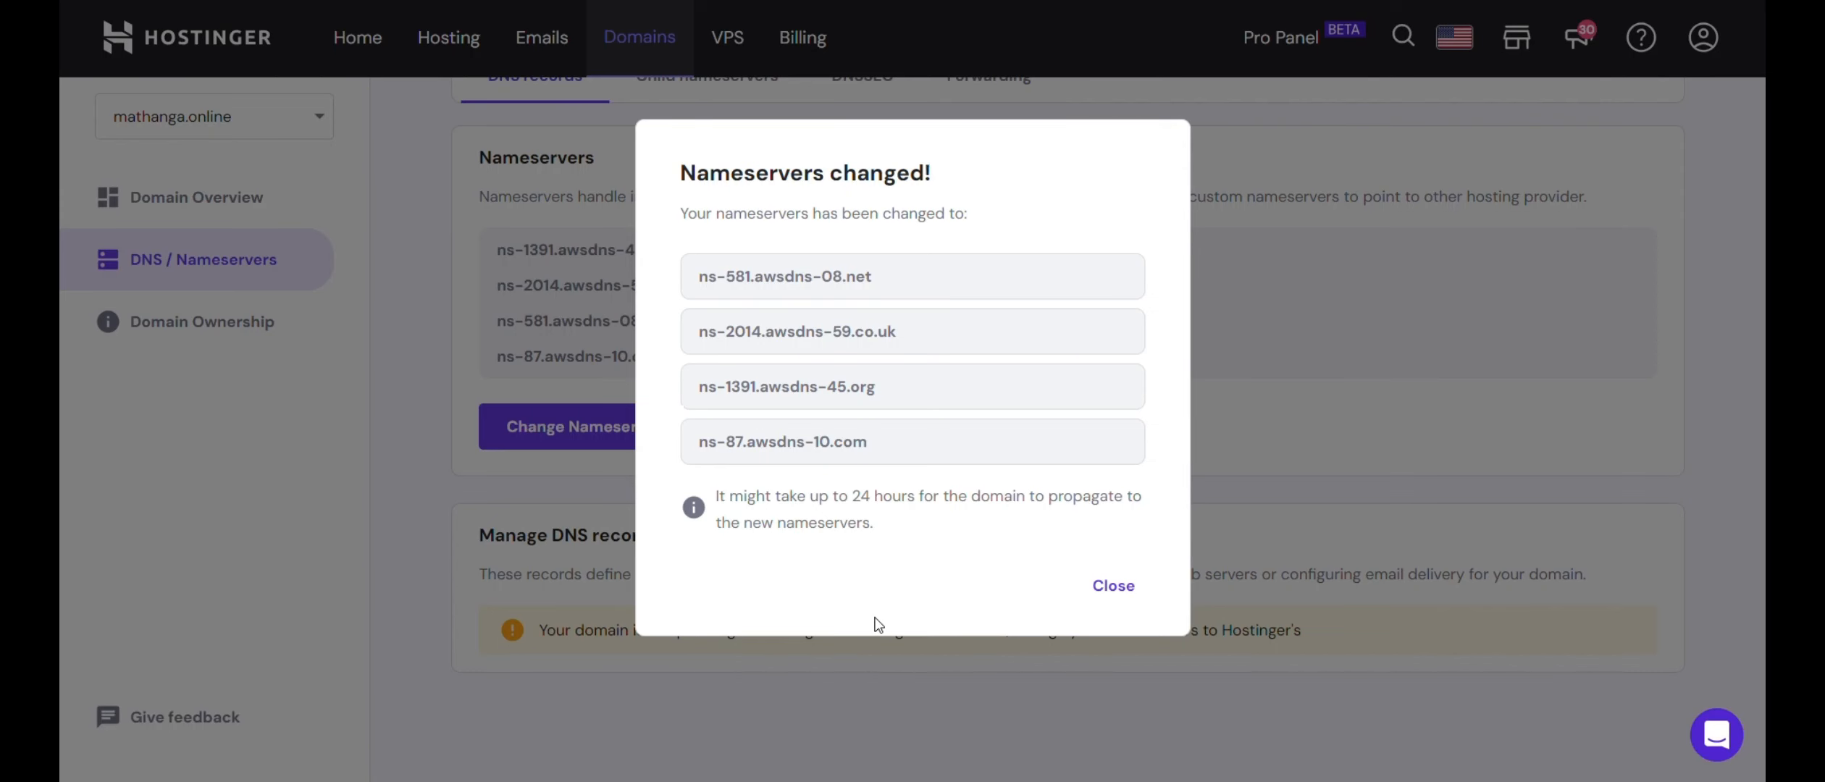
click(1081, 595)
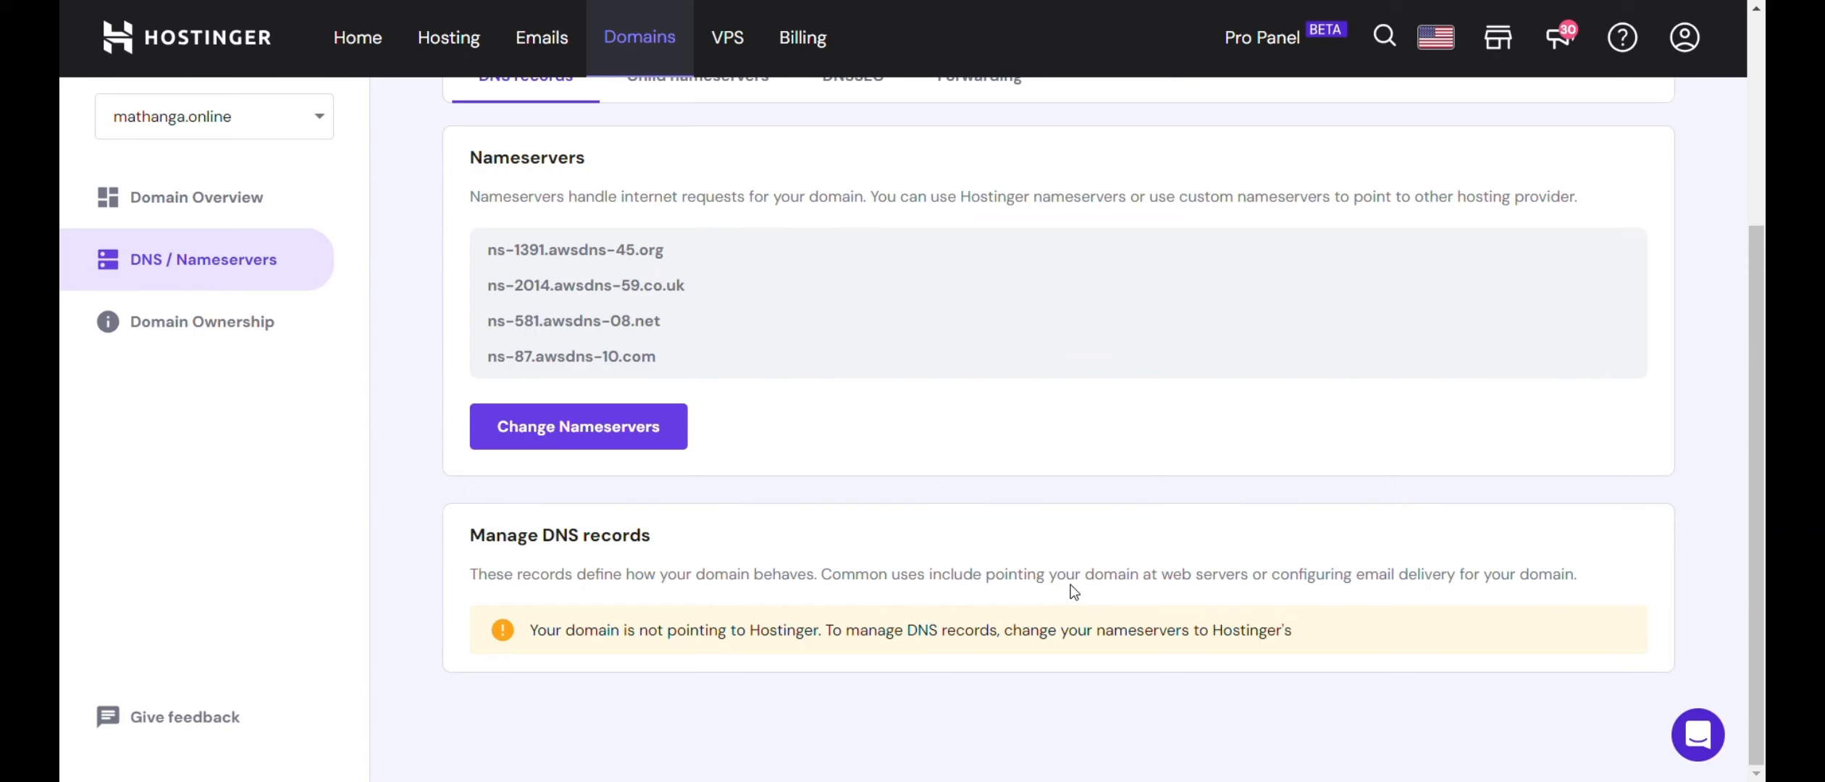
scroll(877, 430, up, 1)
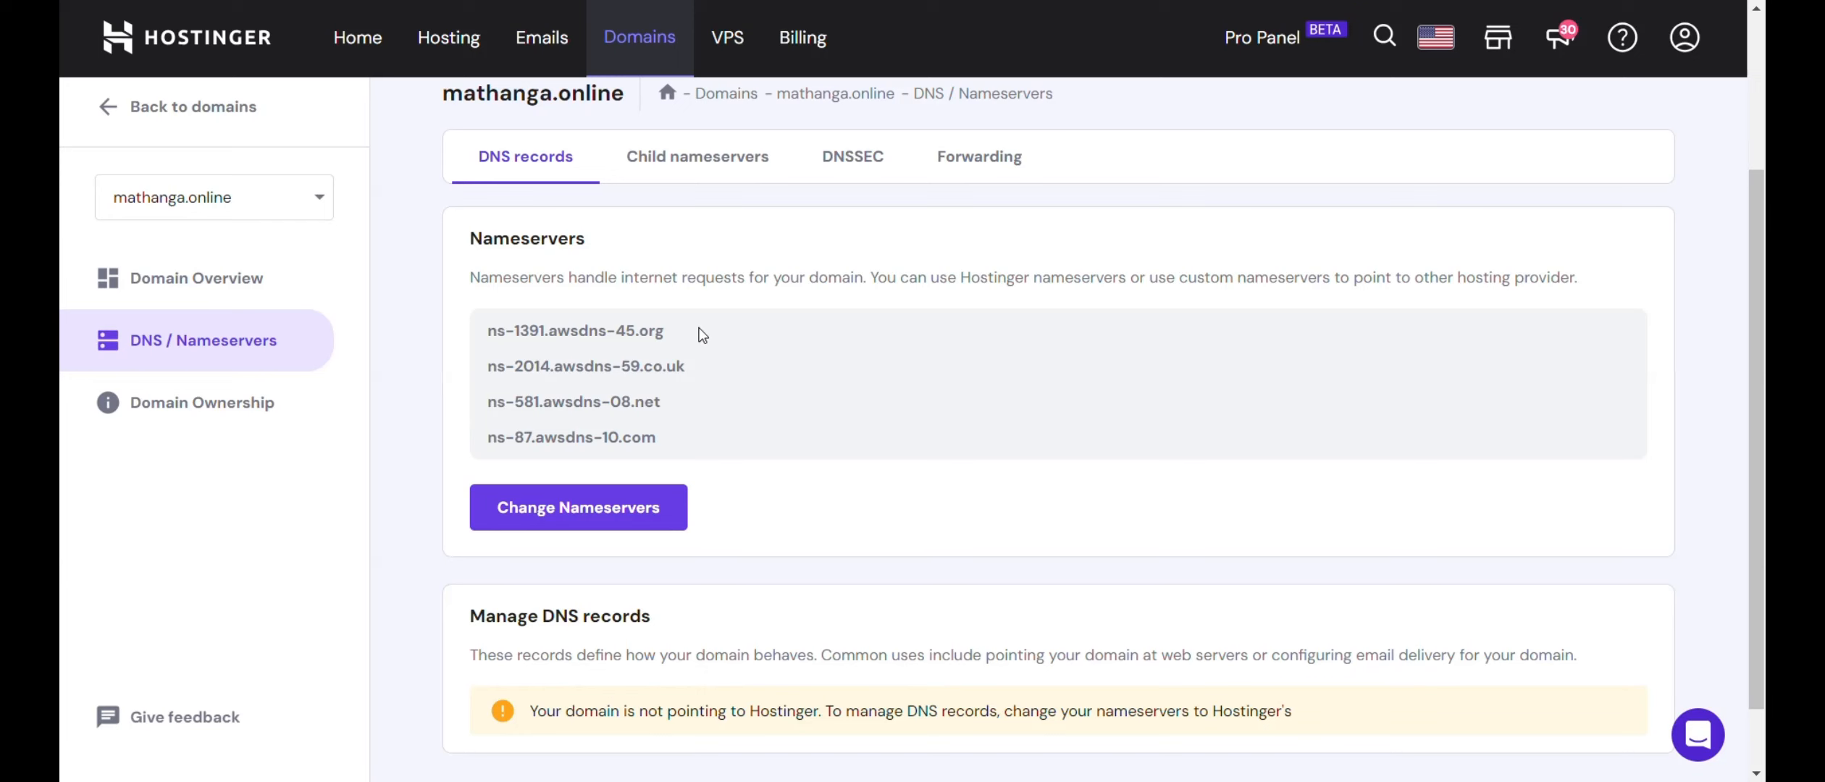
scroll(517, 359, up, 1)
scroll(577, 273, up, 2)
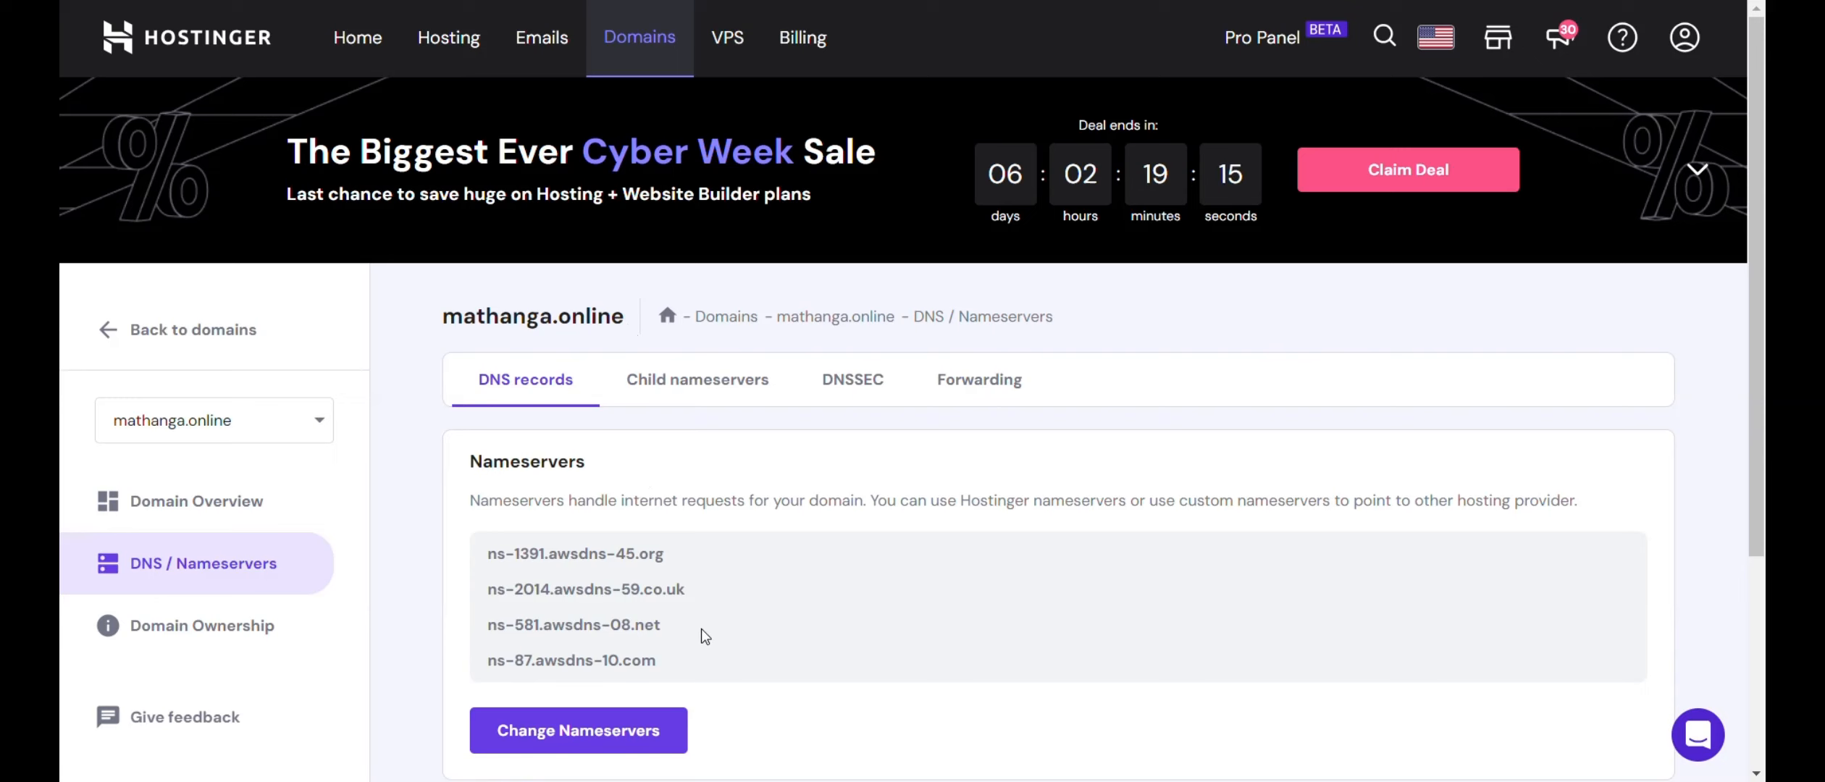
scroll(668, 589, down, 2)
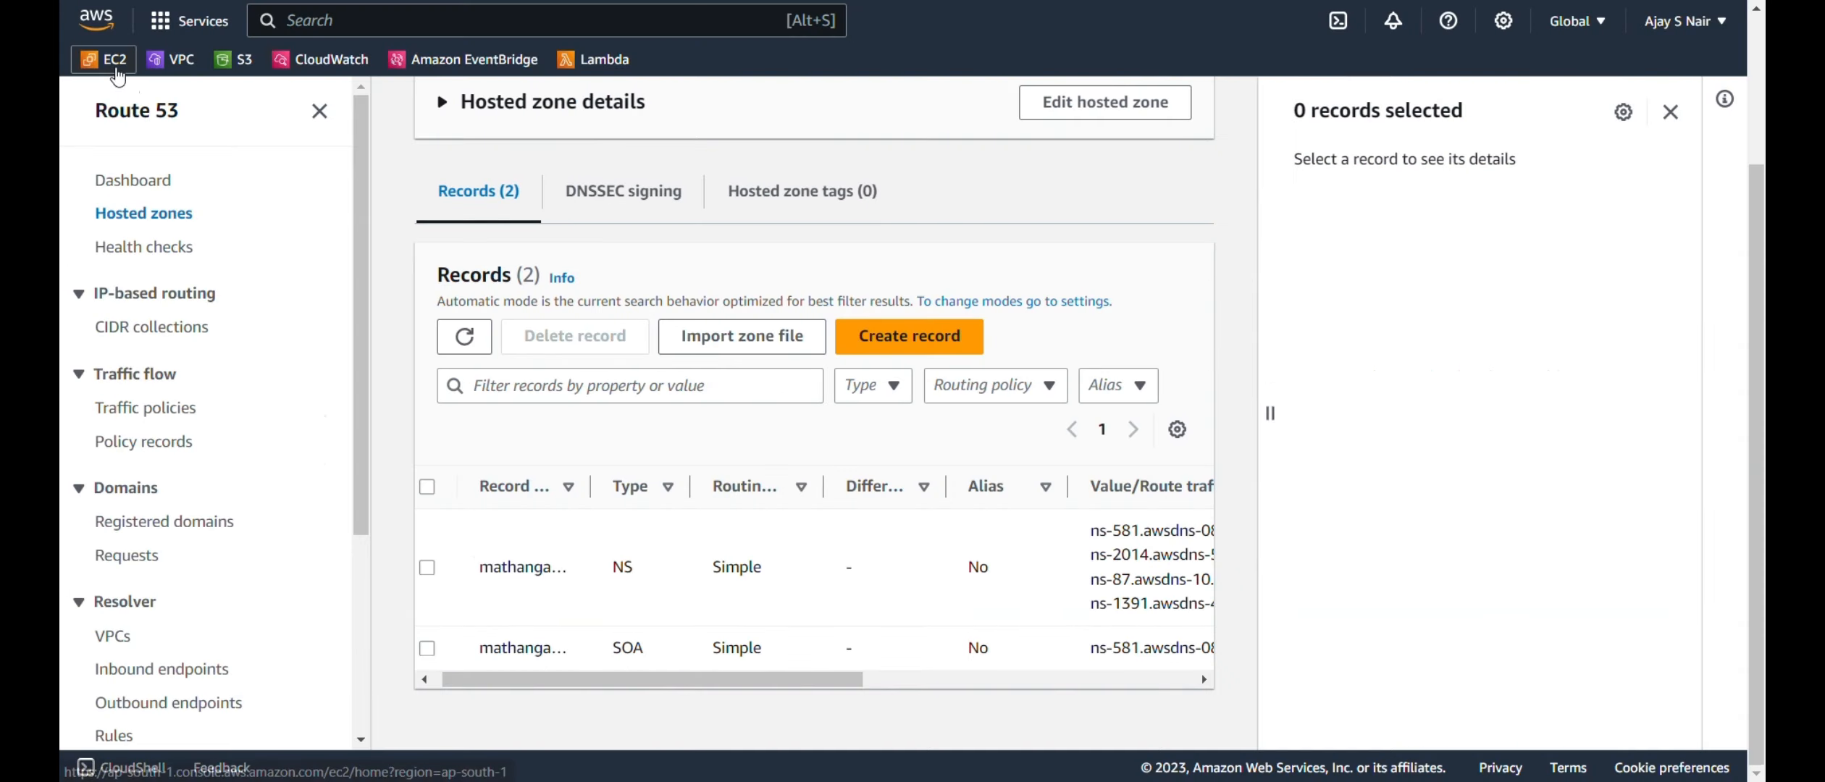
Switch to the AWS console and start launching a new EC2 instance named Webserver.
click(115, 71)
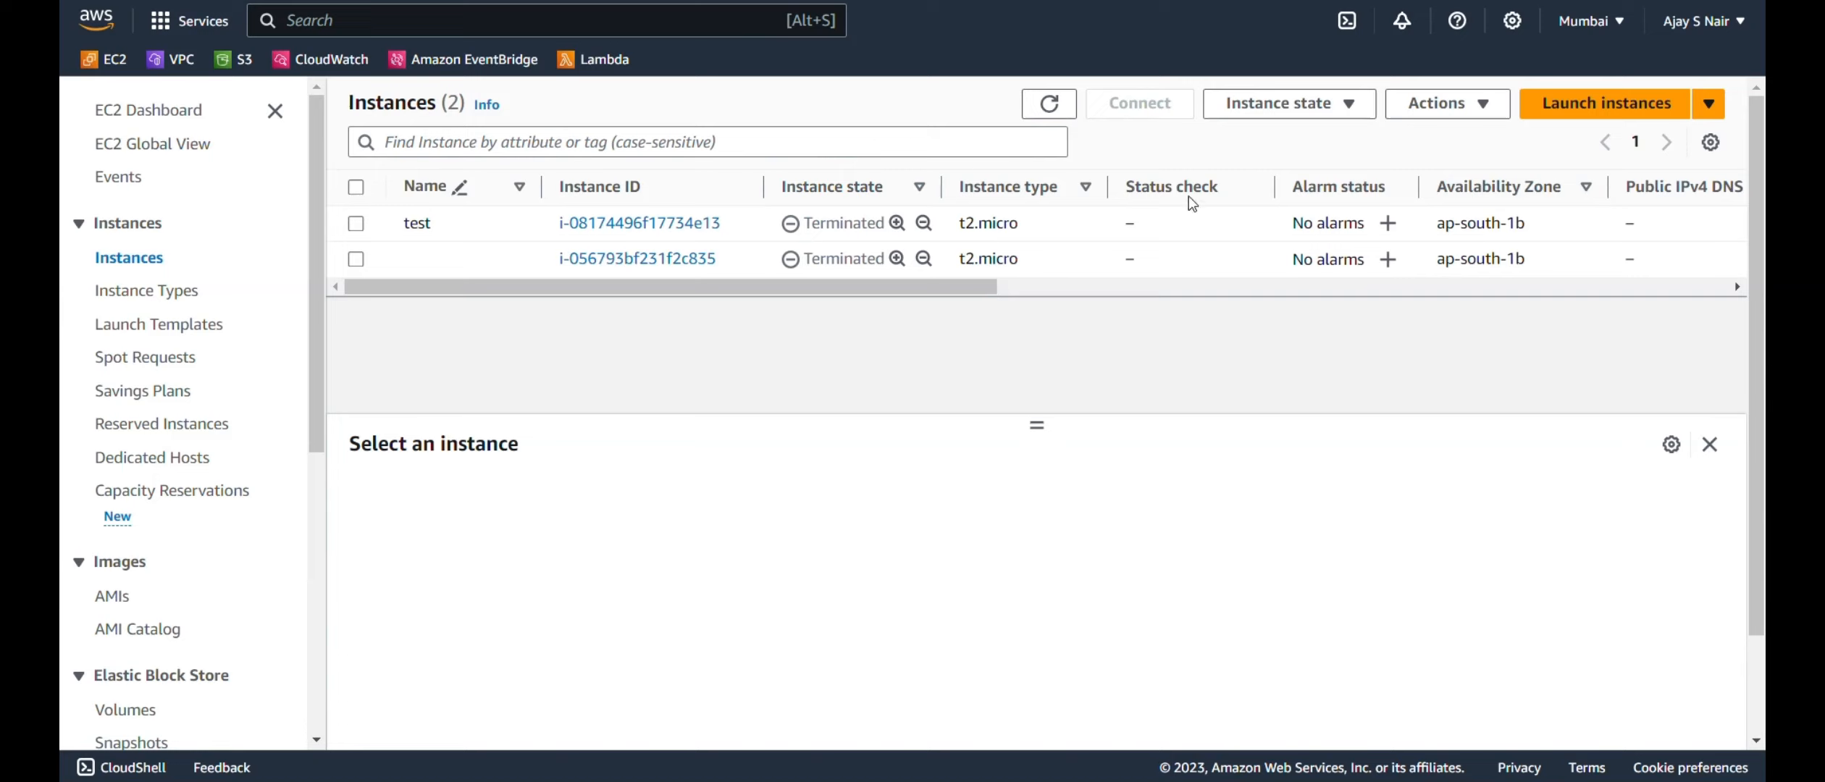
click(1577, 111)
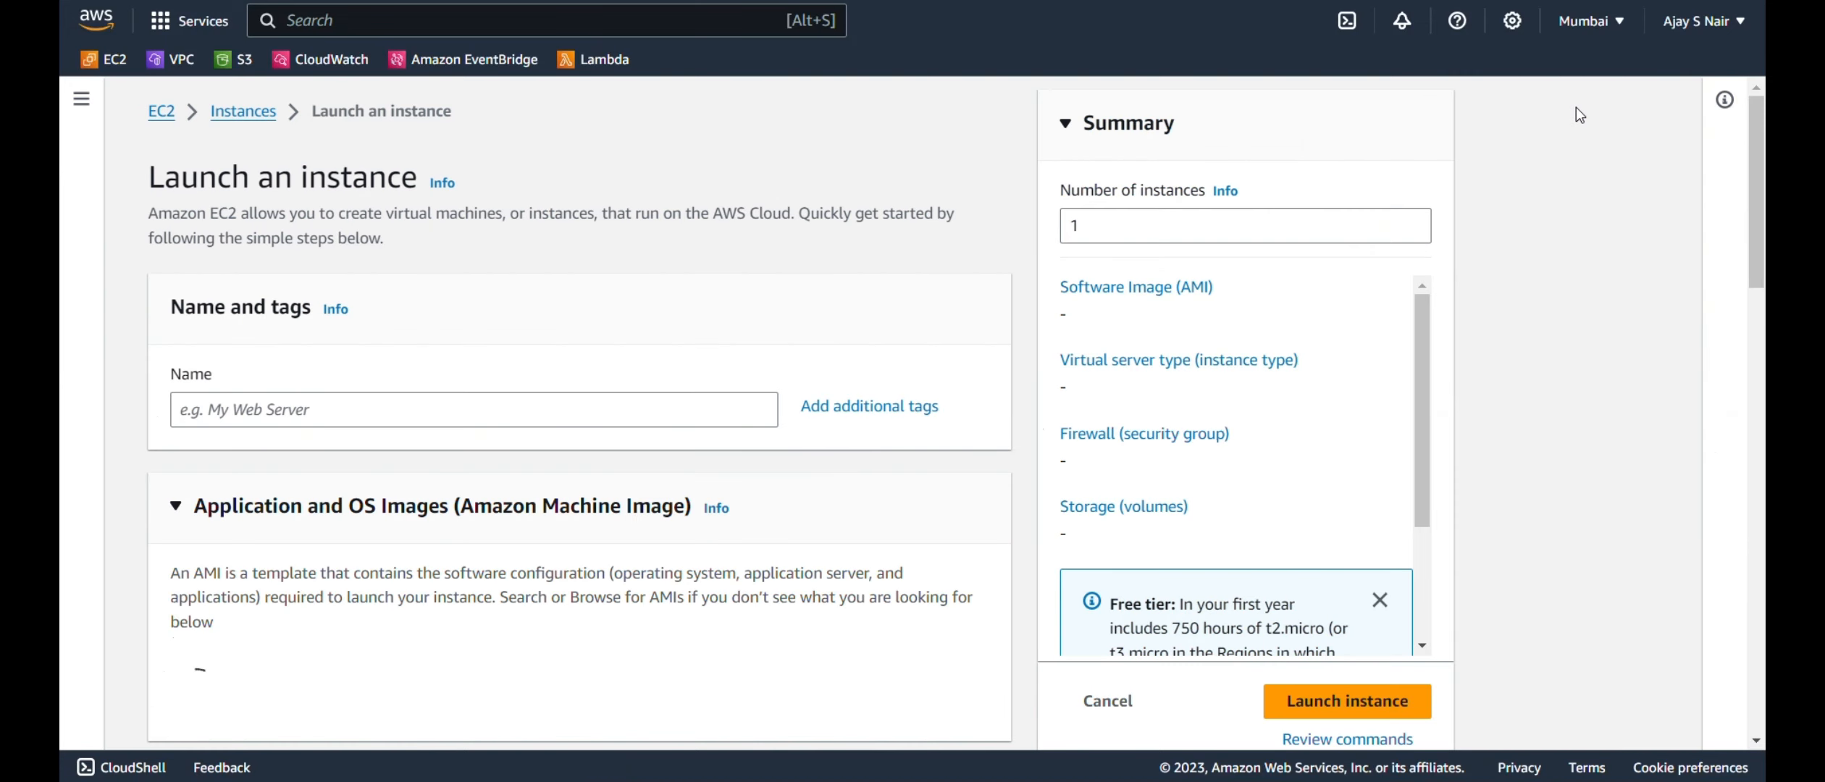
click(701, 417)
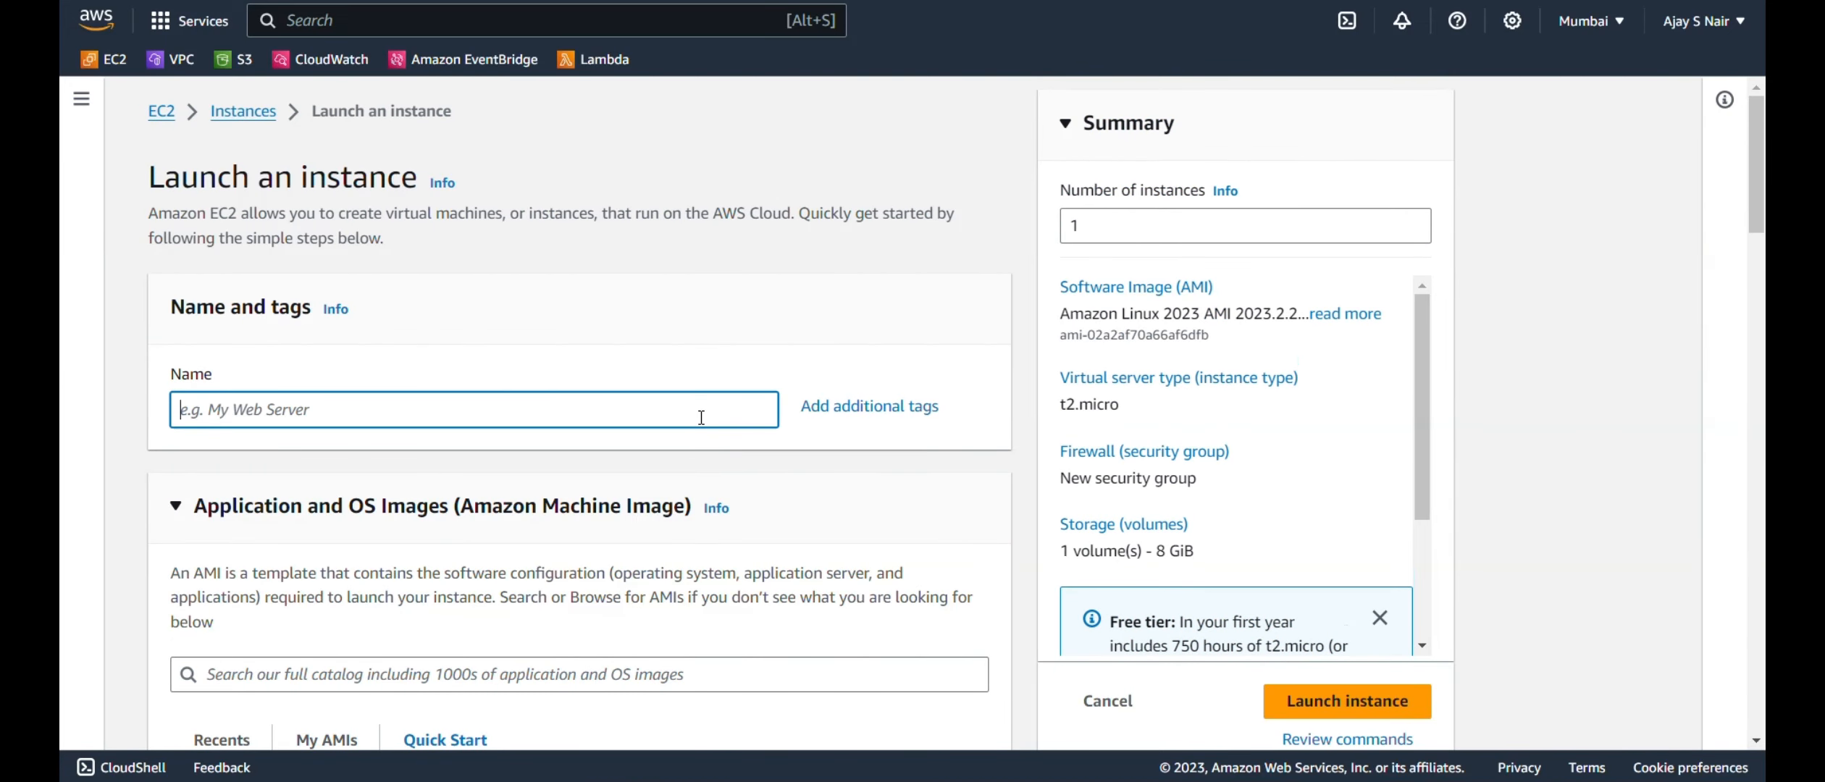
text(Web)
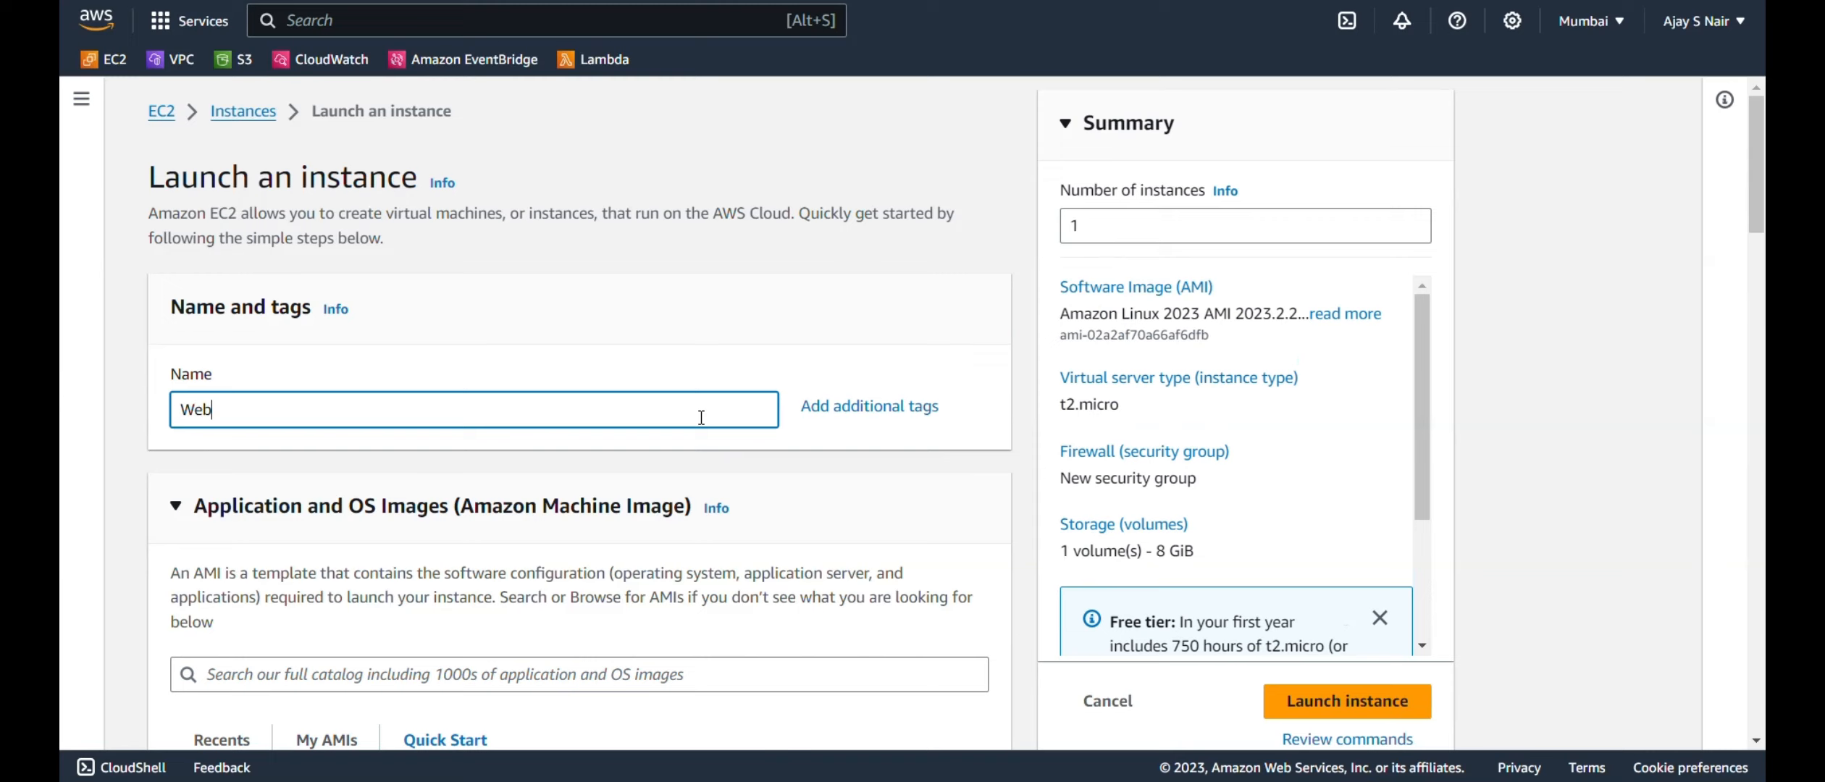
text(server)
Choose the Ubuntu Server 22.04 LTS image and the wordpress key pair for the instance.
scroll(701, 417, down, 10)
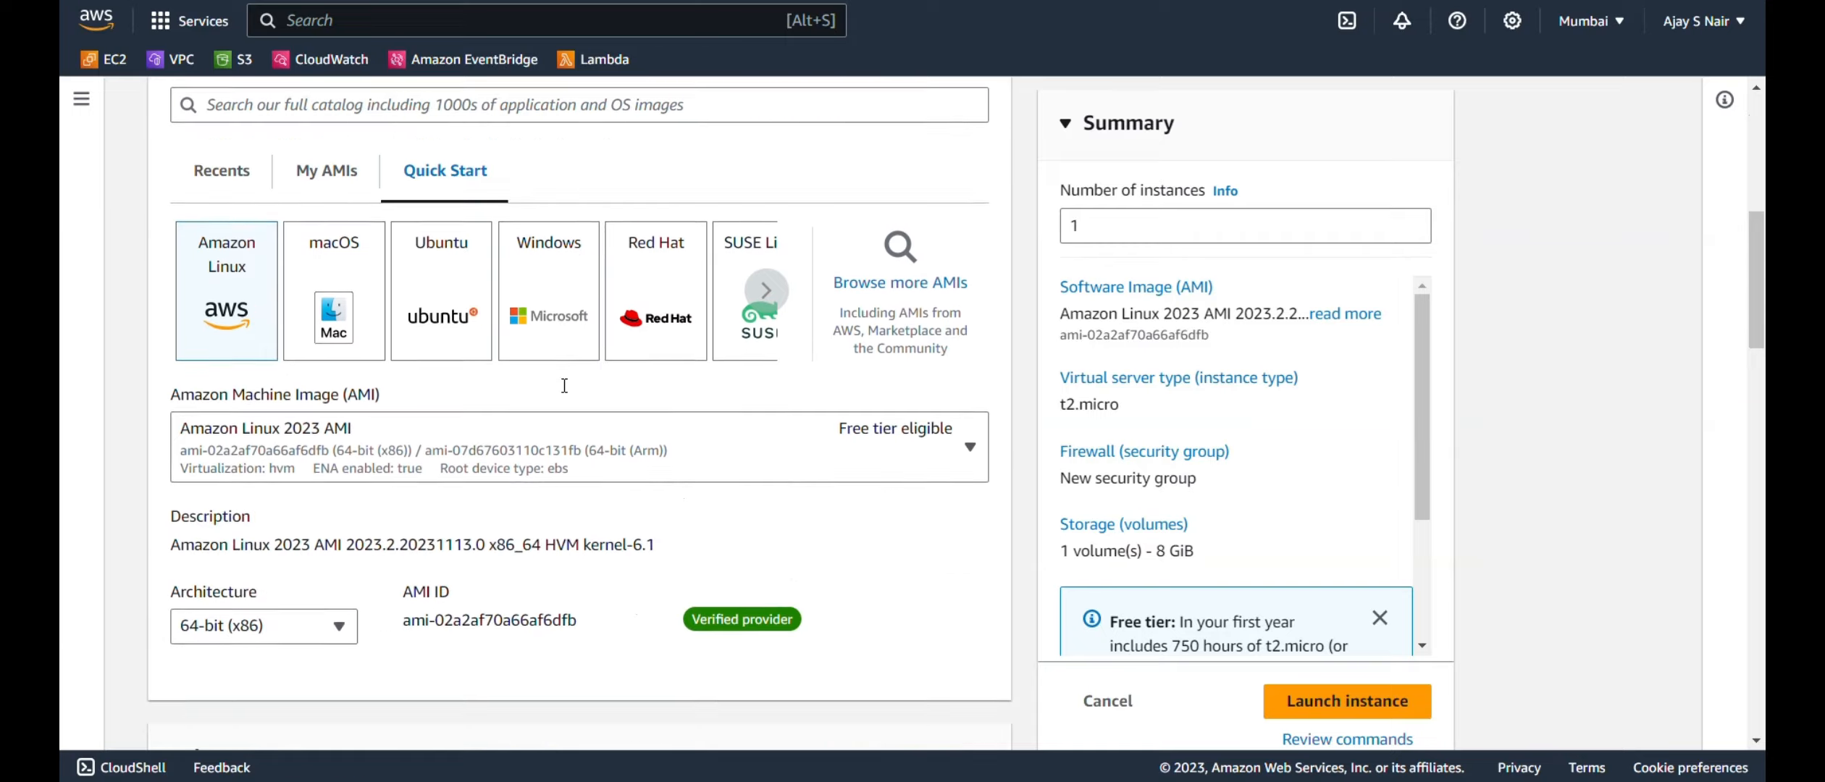
click(453, 145)
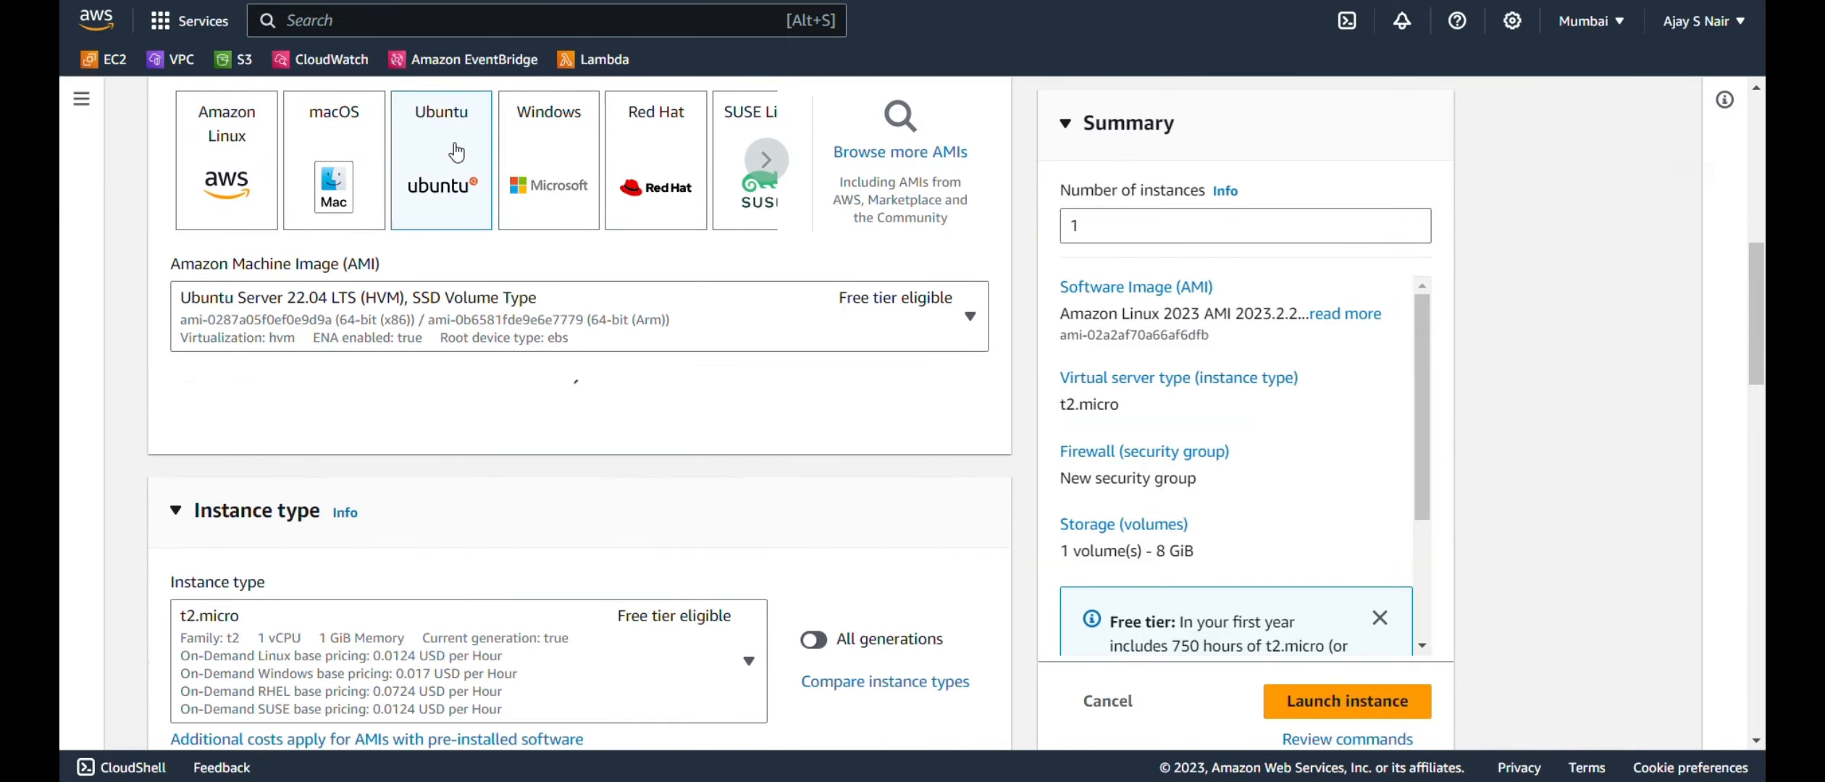
scroll(453, 142, down, 4)
scroll(475, 292, down, 8)
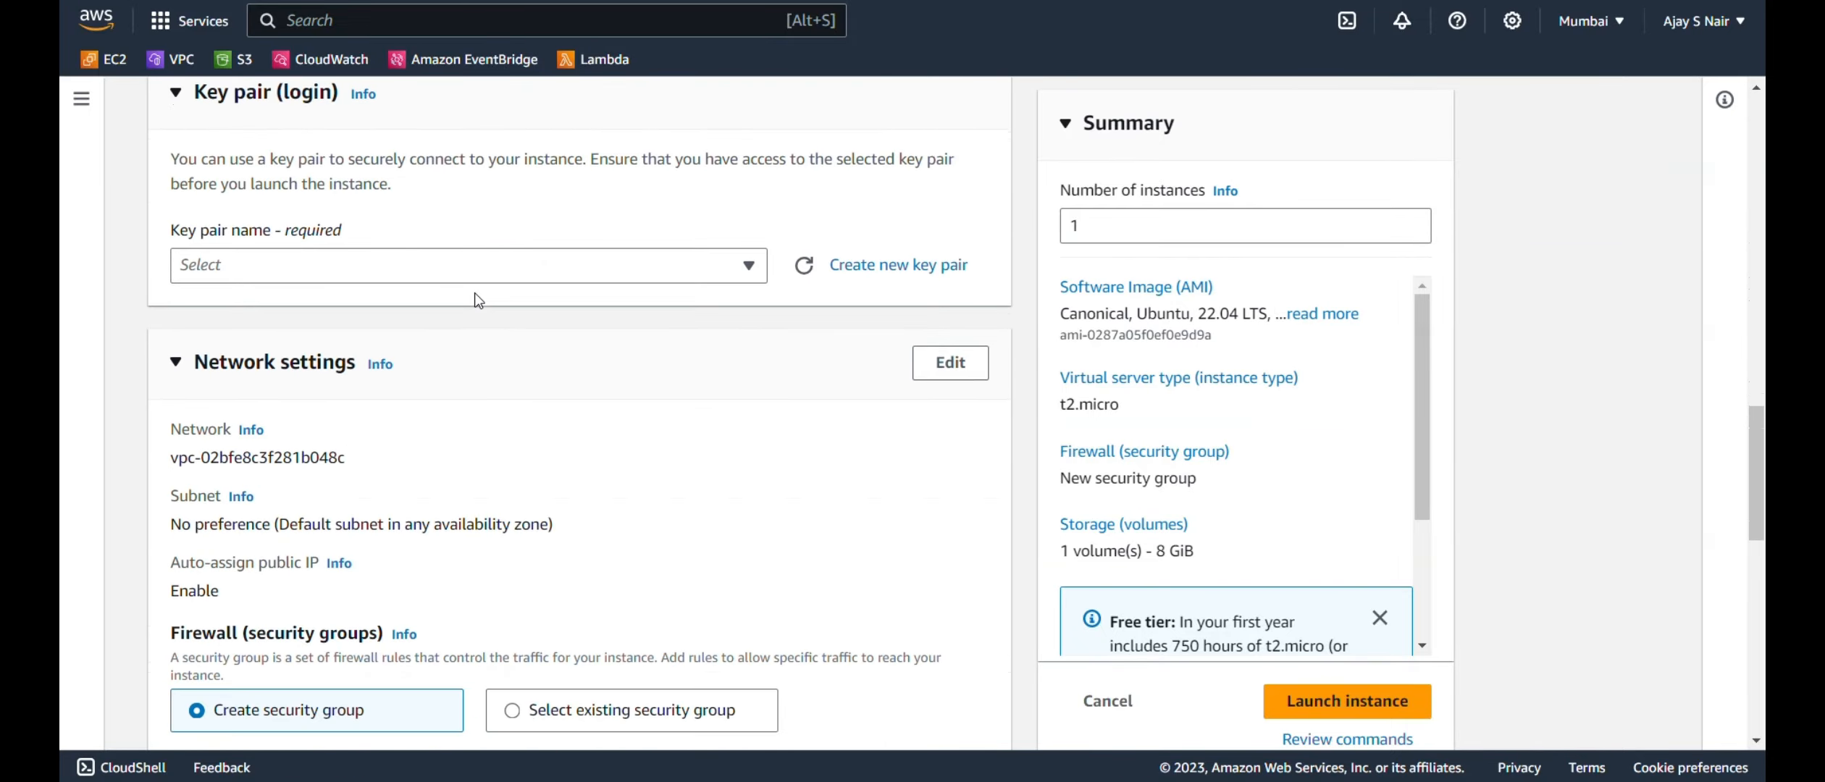
click(390, 278)
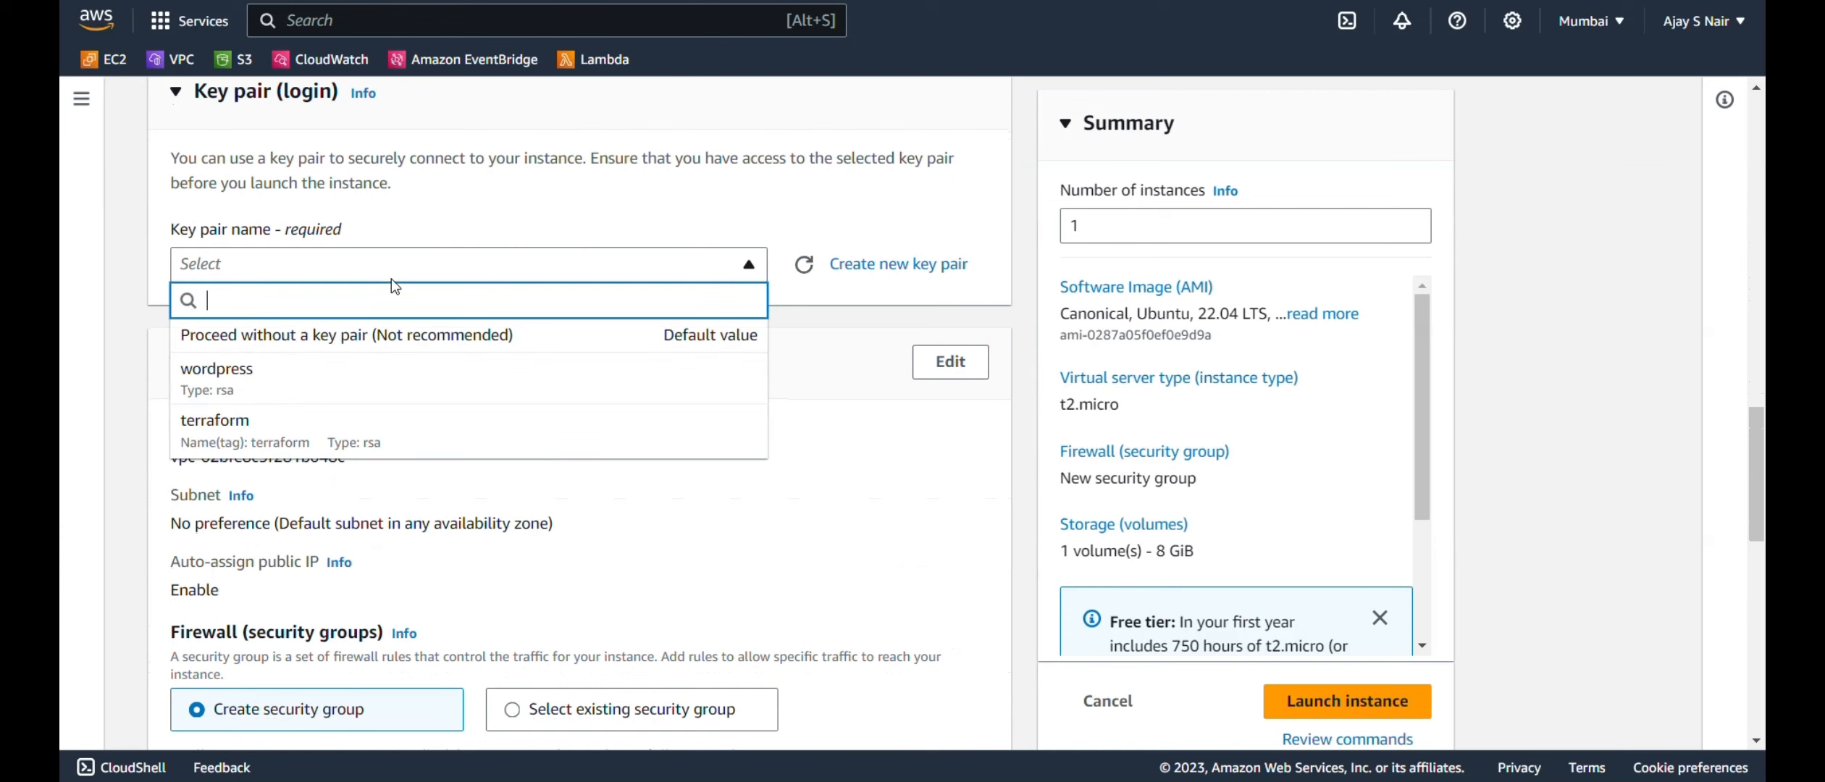
click(378, 391)
Allow HTTP traffic from the internet in the instance's new security group.
scroll(375, 387, down, 5)
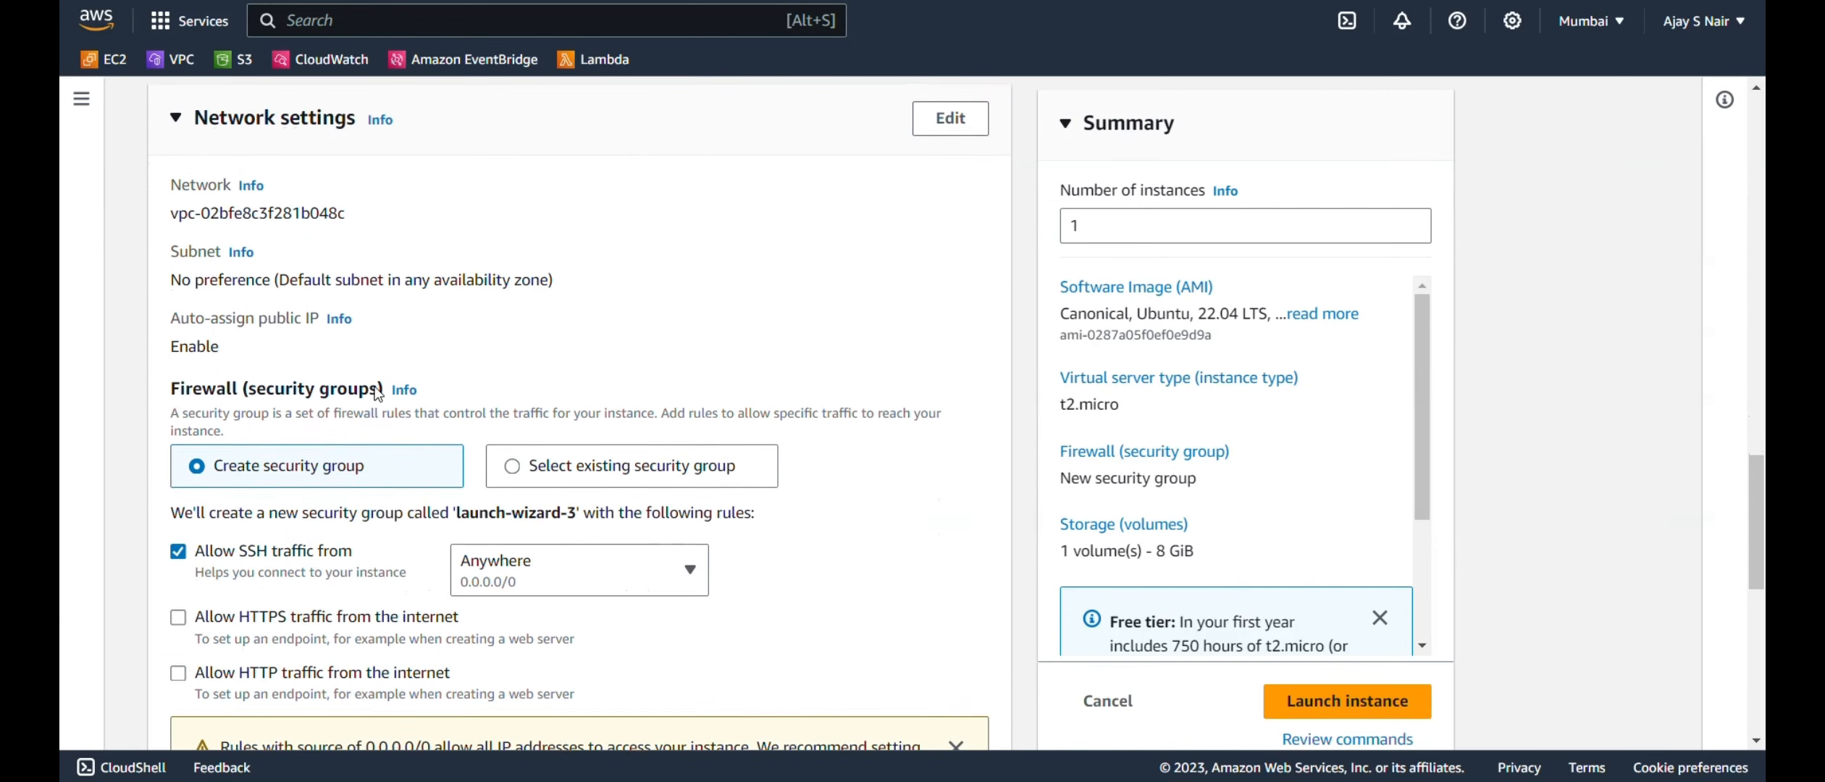
scroll(375, 386, down, 2)
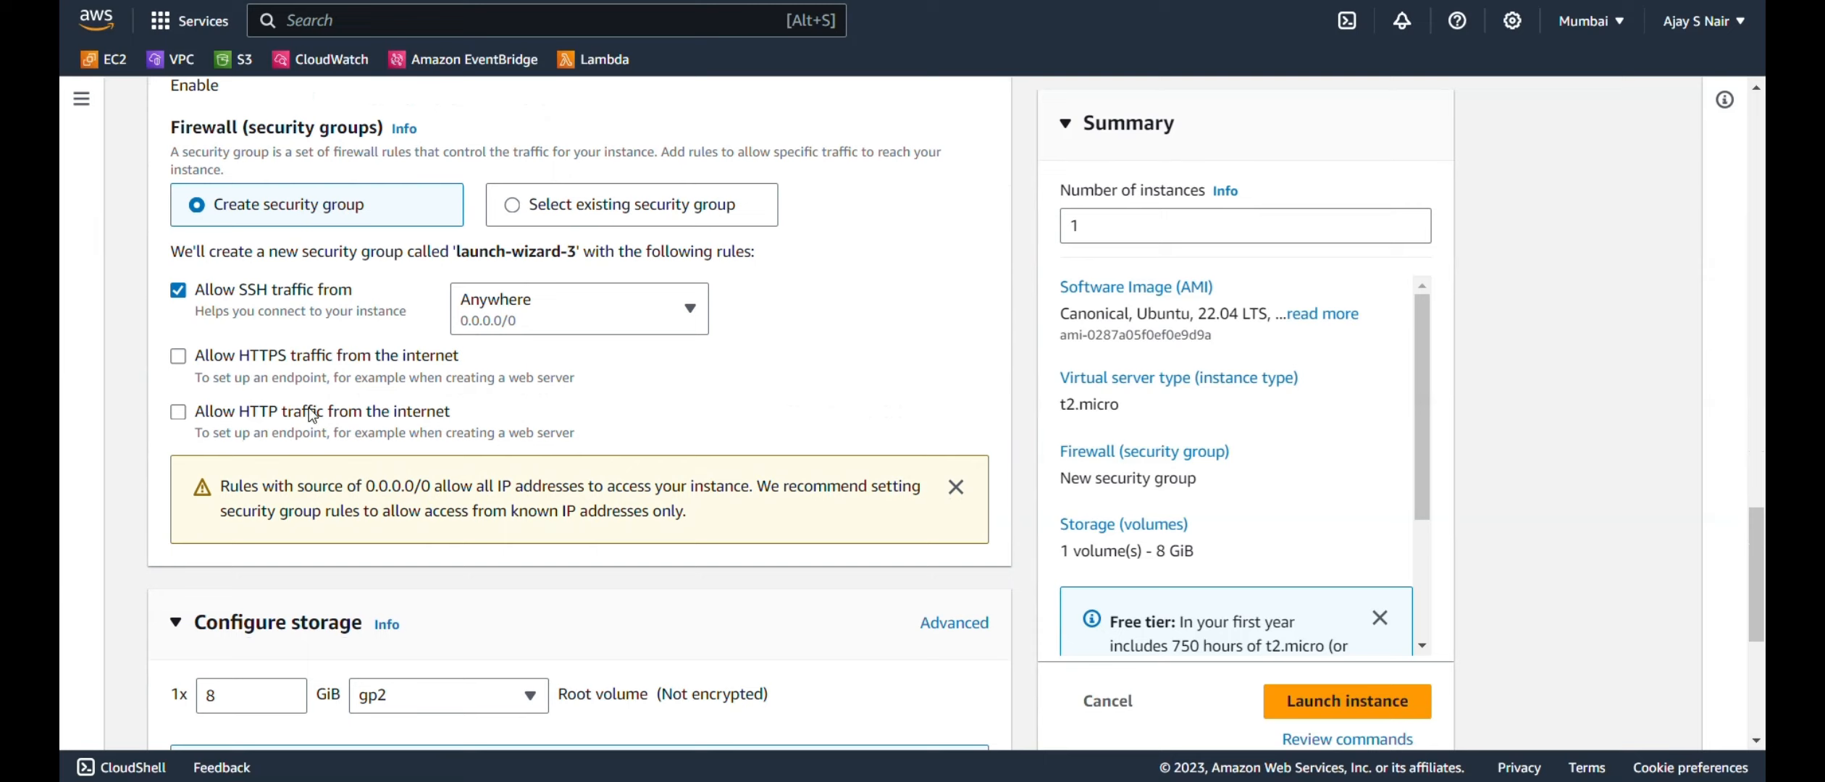
click(181, 413)
Begin a user data script in the instance's advanced details with the lines "#!/bin/bash" and "apt update".
scroll(462, 453, down, 5)
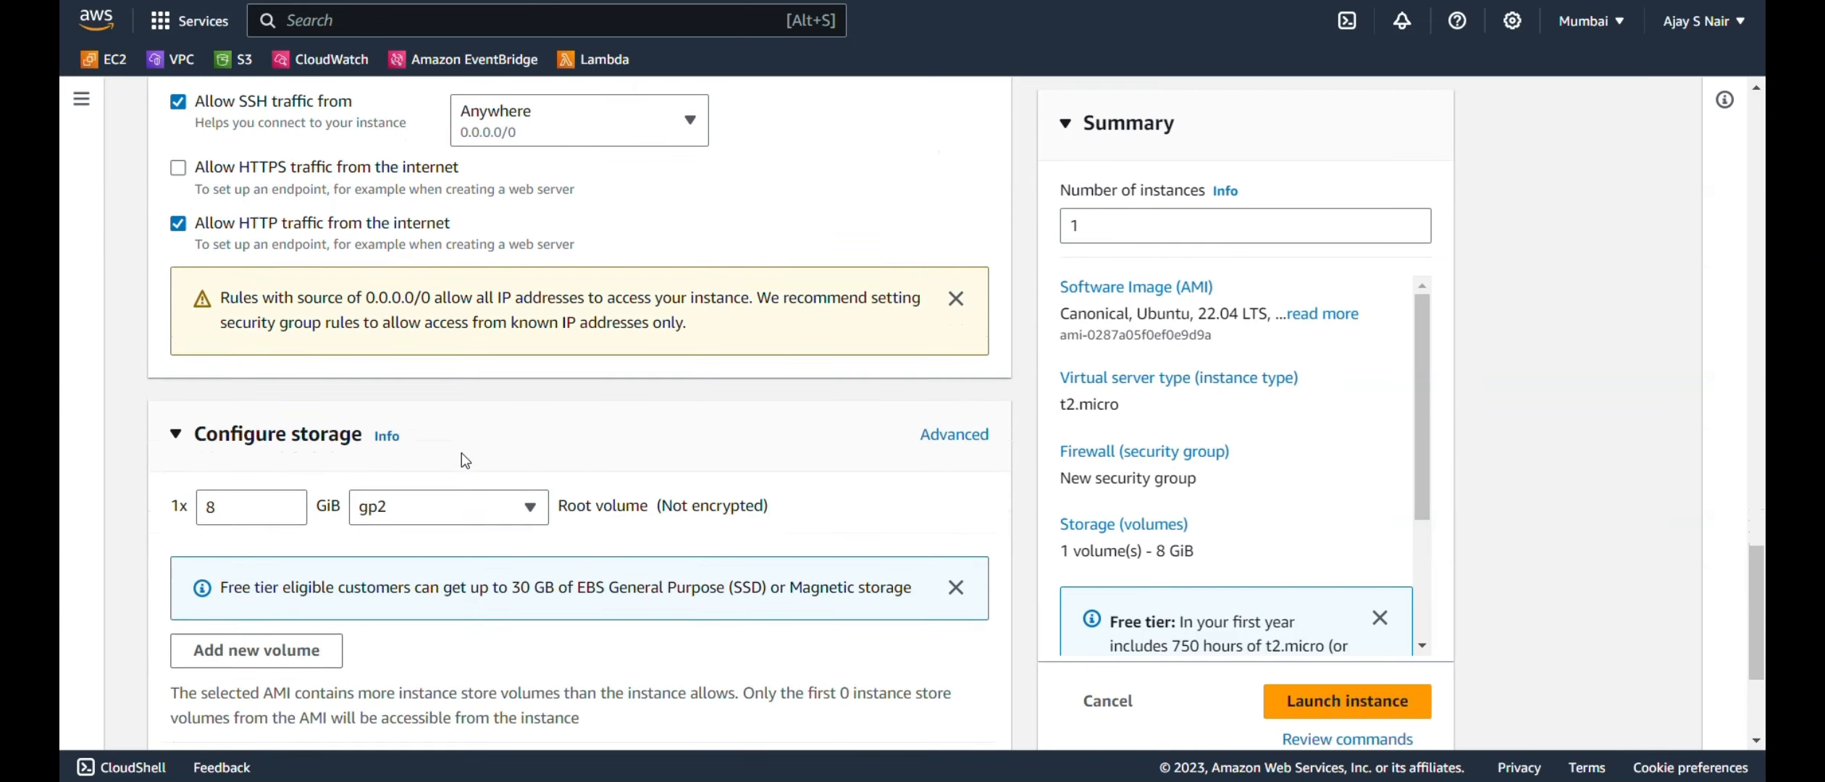
scroll(462, 452, down, 2)
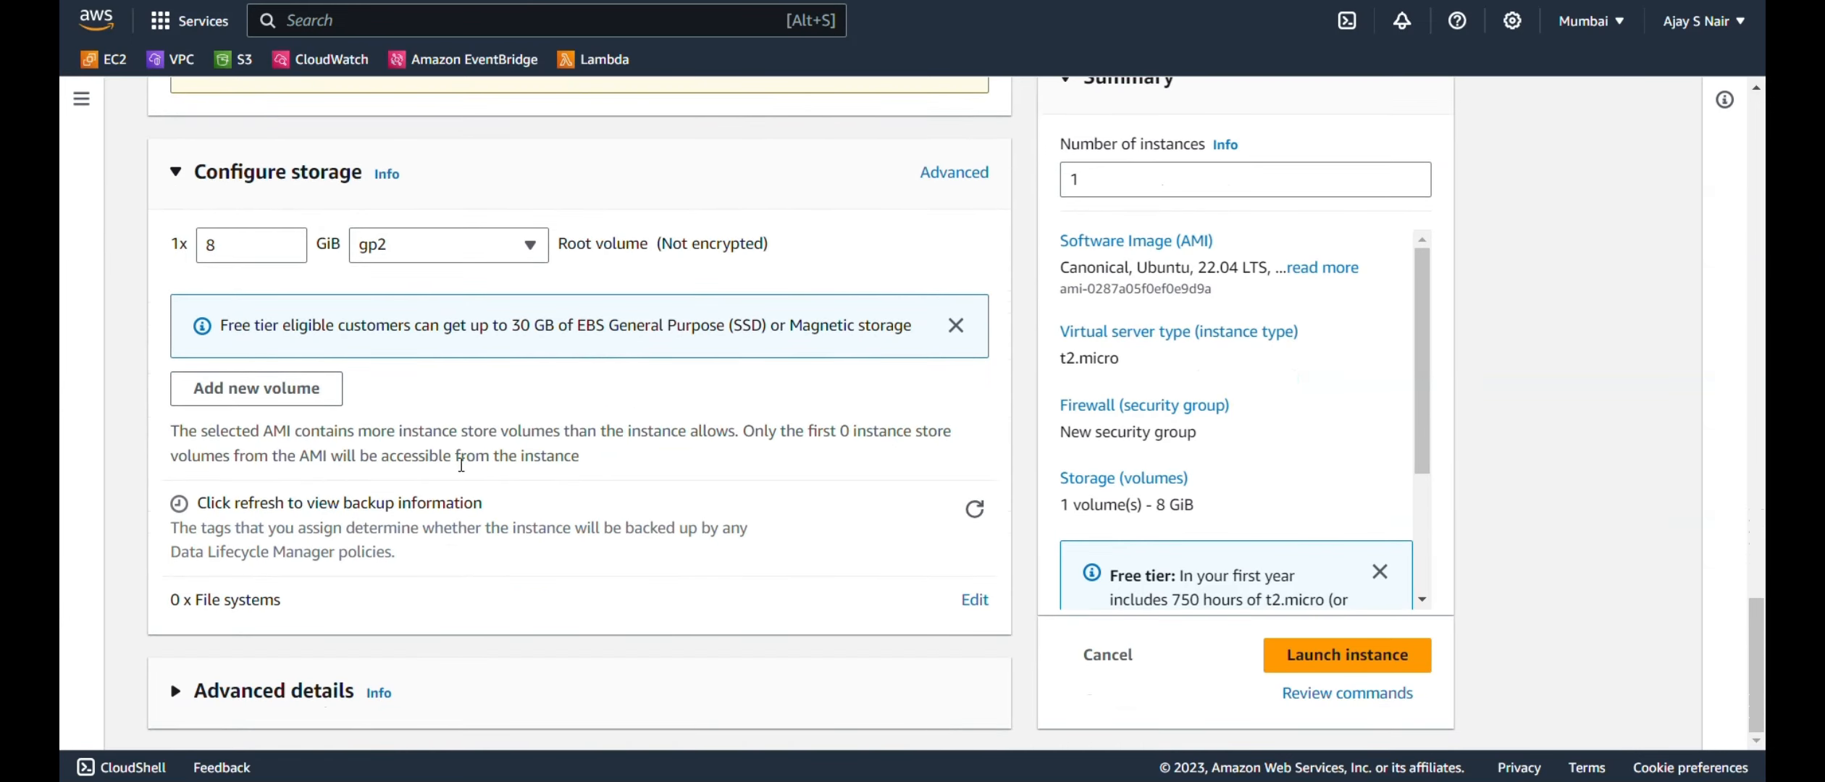
click(275, 694)
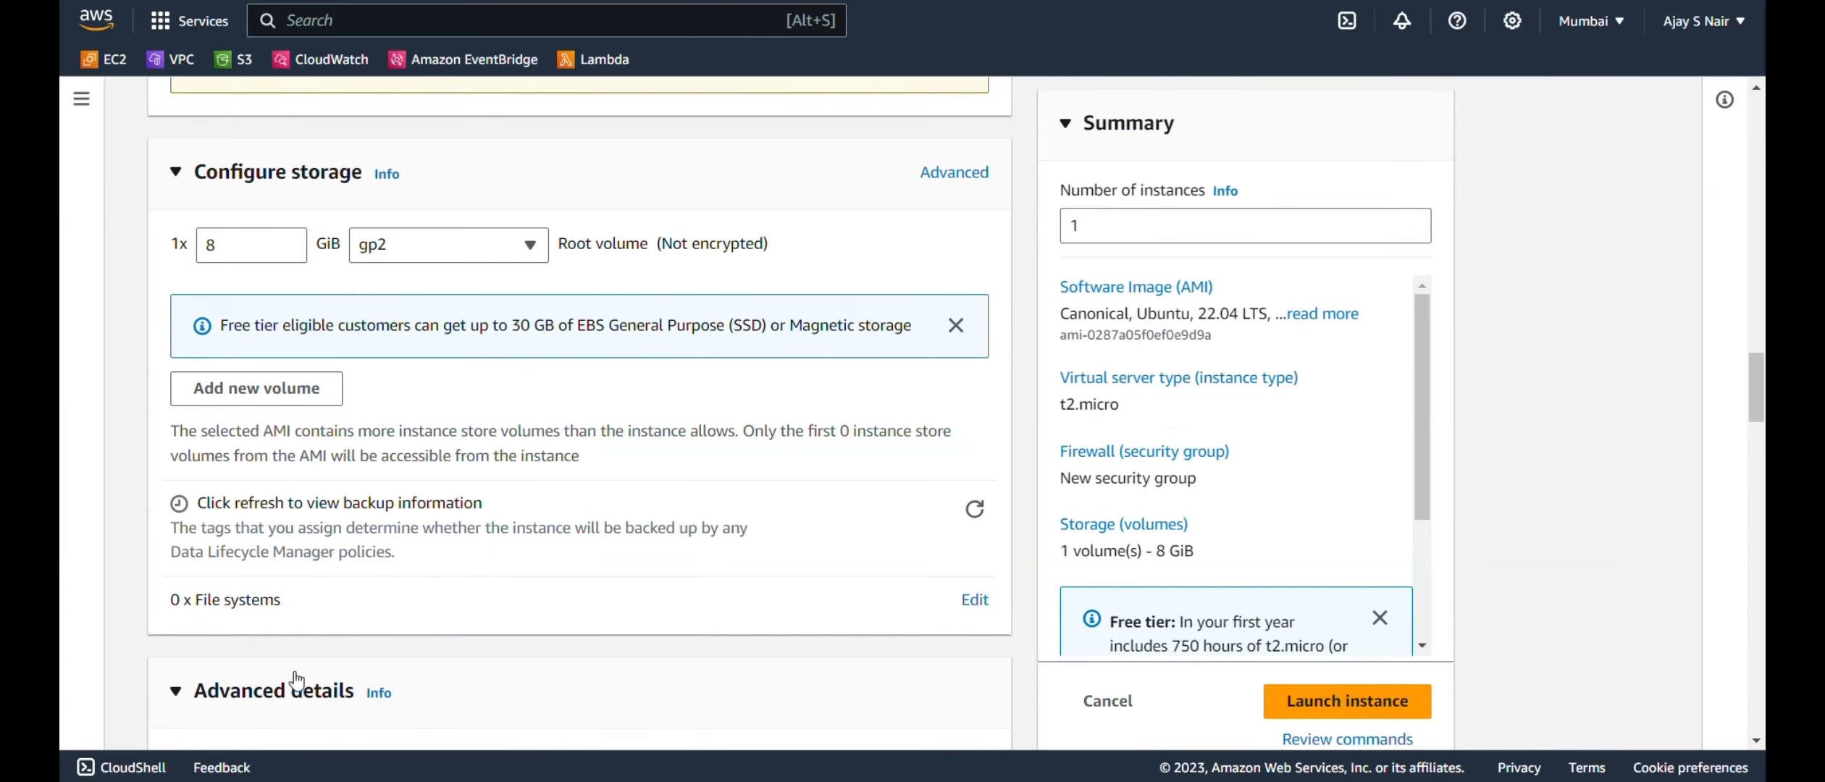
scroll(528, 546, down, 8)
scroll(527, 543, down, 20)
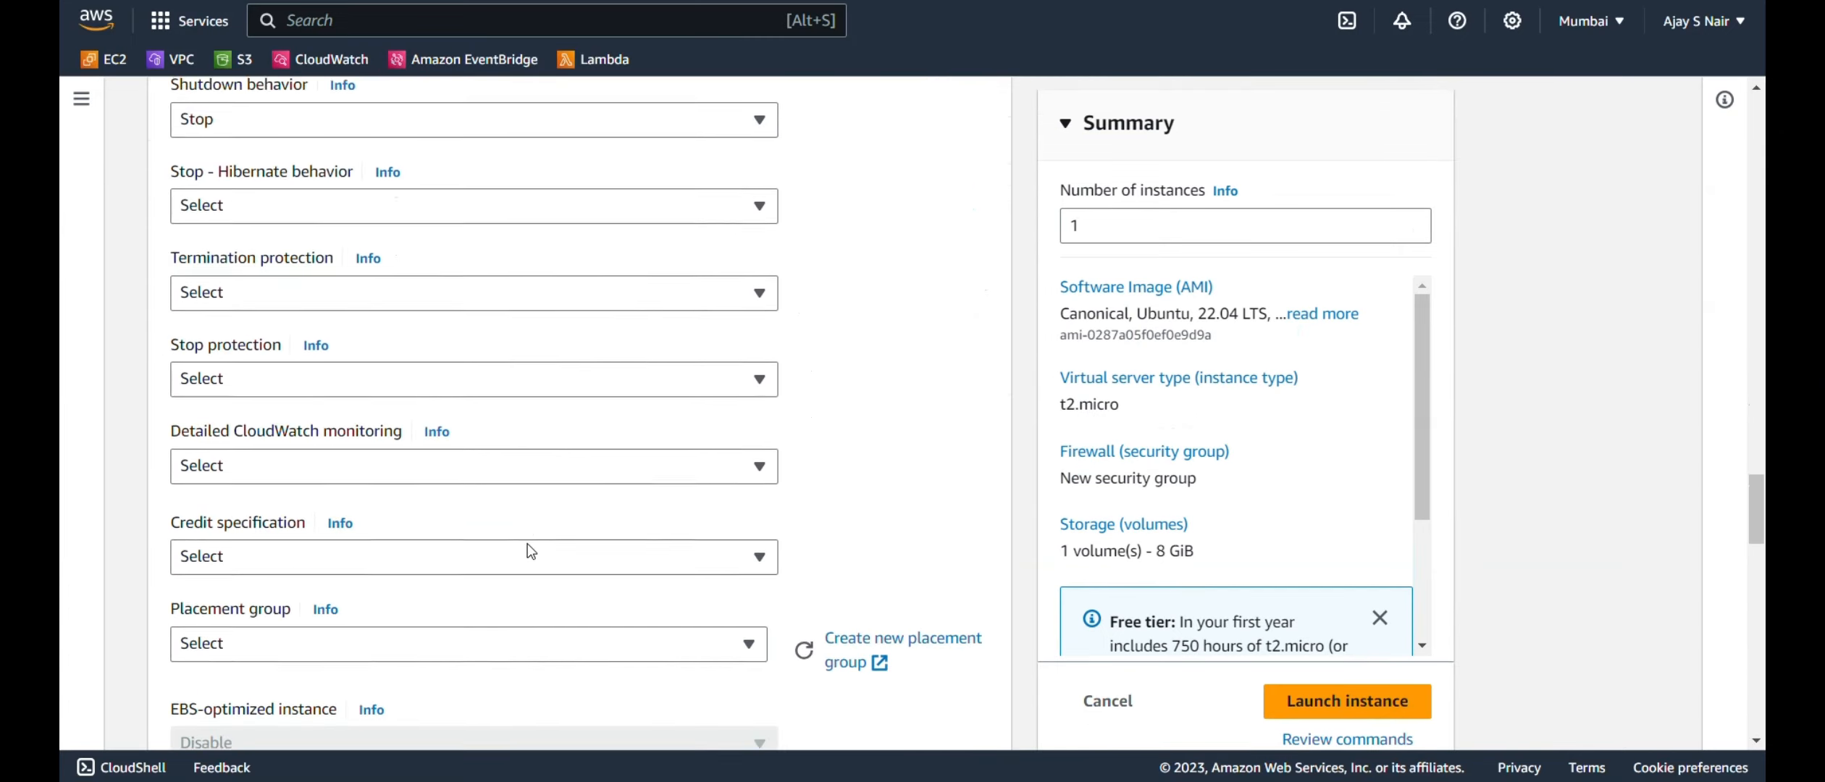
scroll(527, 543, down, 5)
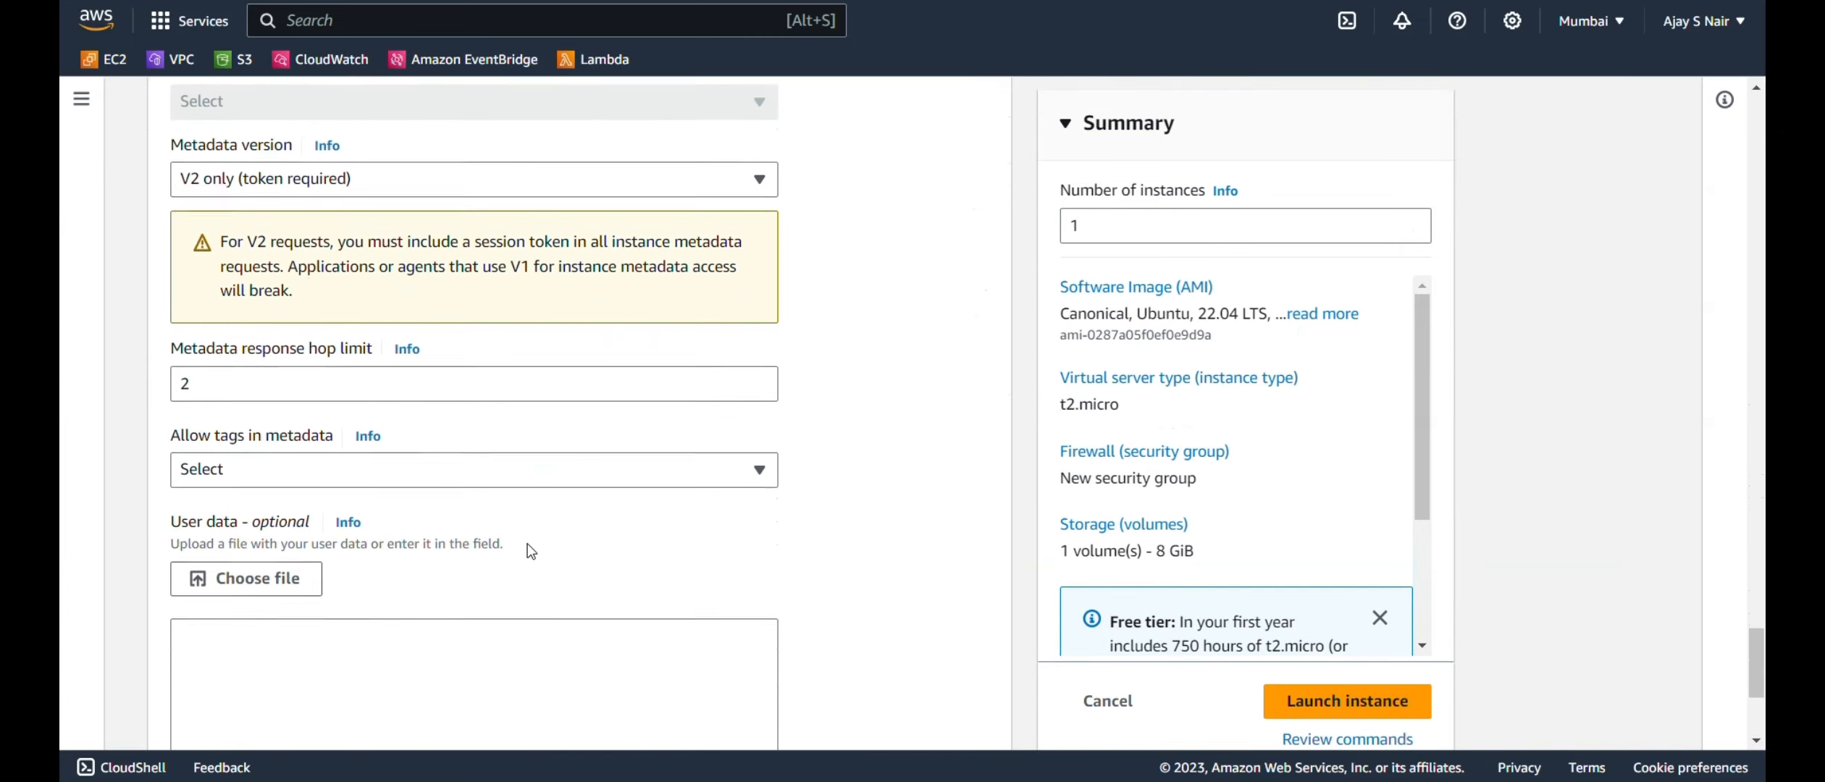
click(378, 456)
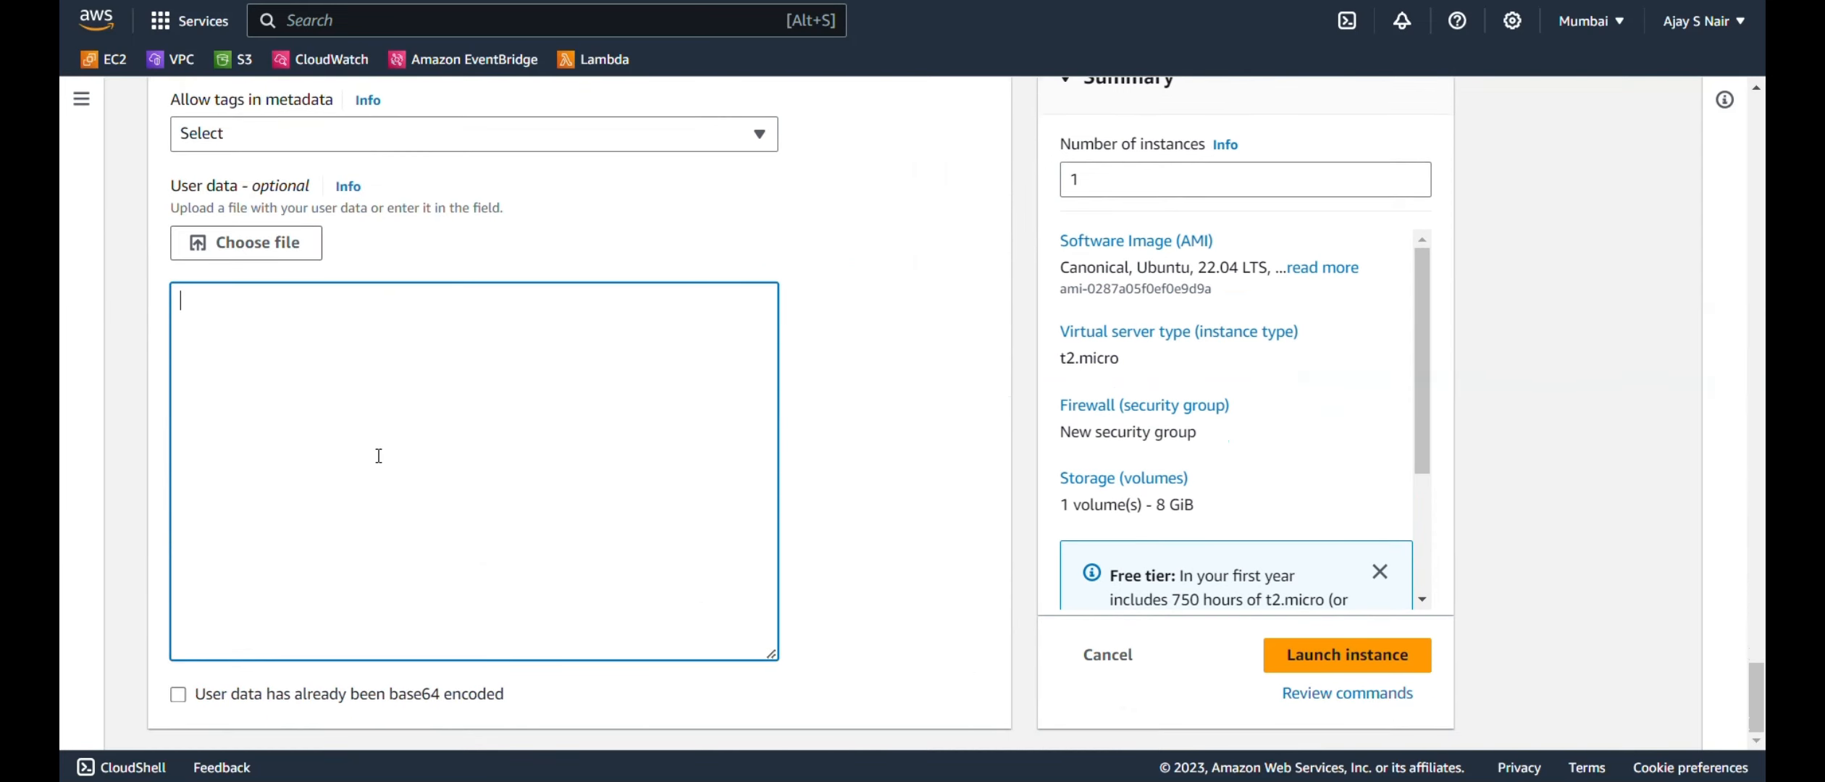
text(#)
text(!)
text(/)
text(bin/b)
text(ash )
text(apt upf)
key(BackSpace)
text(date)
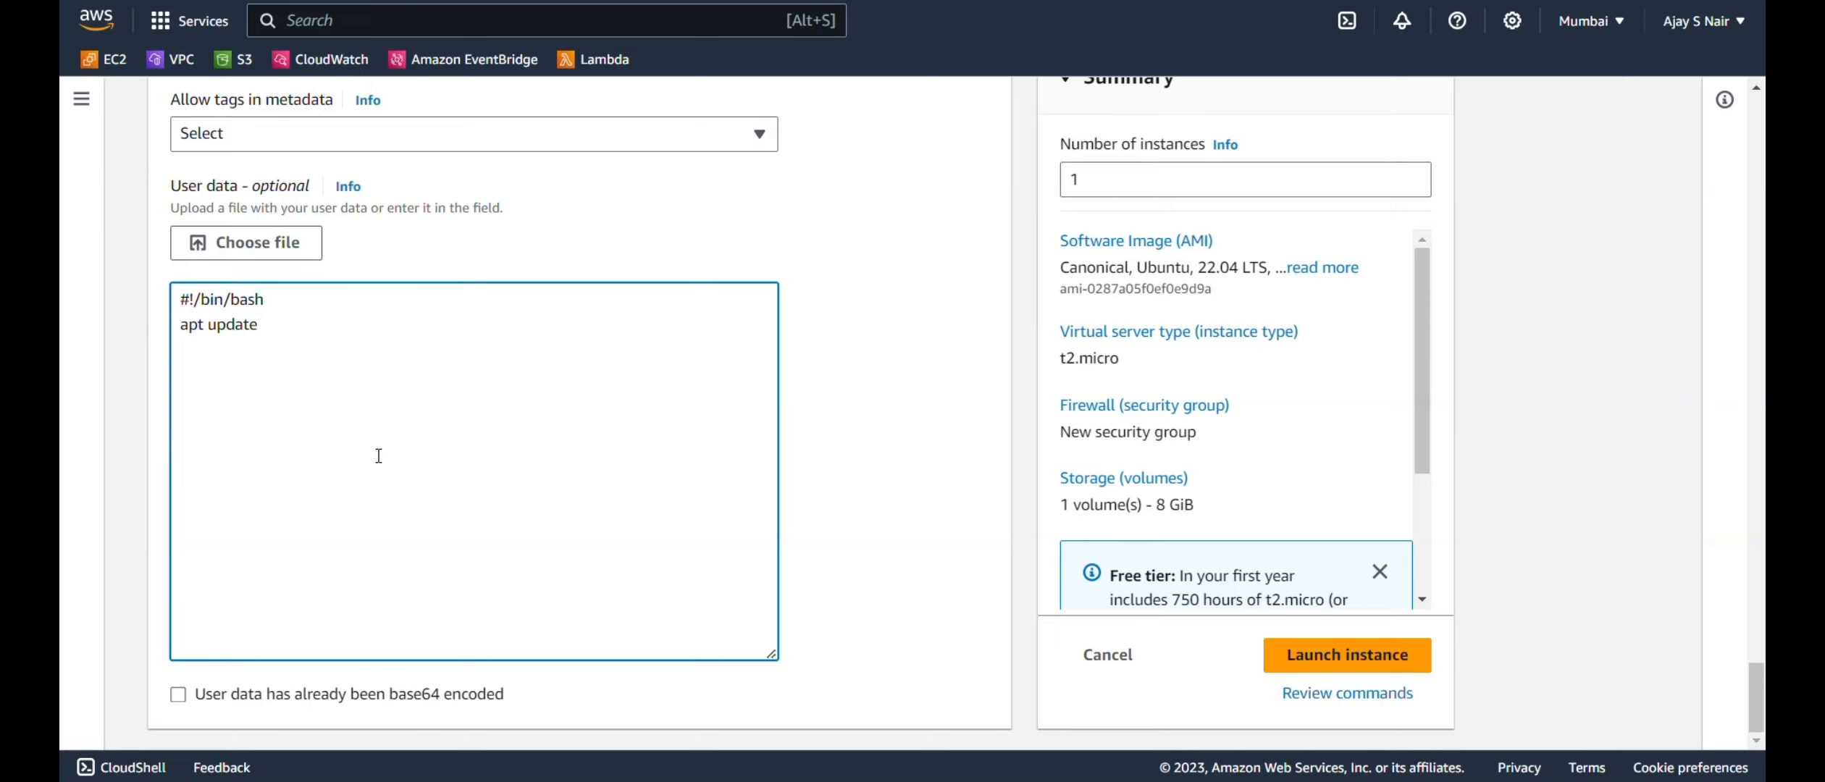
Add the lines "apt install apache2 -y" and "systemctl start apache2" to the user data script.
key(Return)
text(apt install apache2 -y )
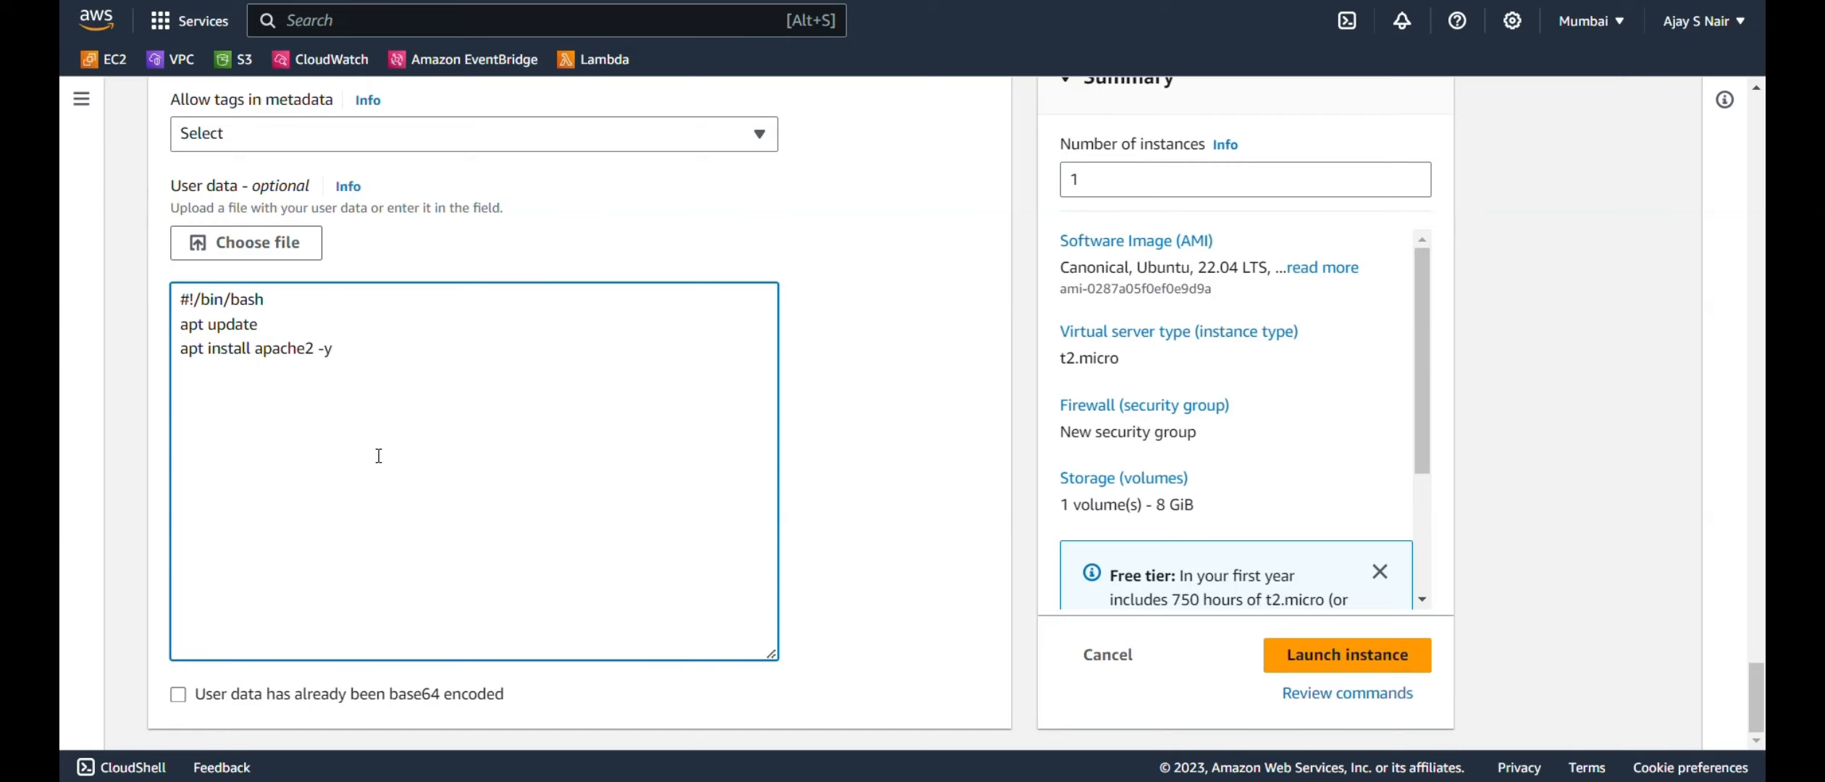
text(systemctl start a)
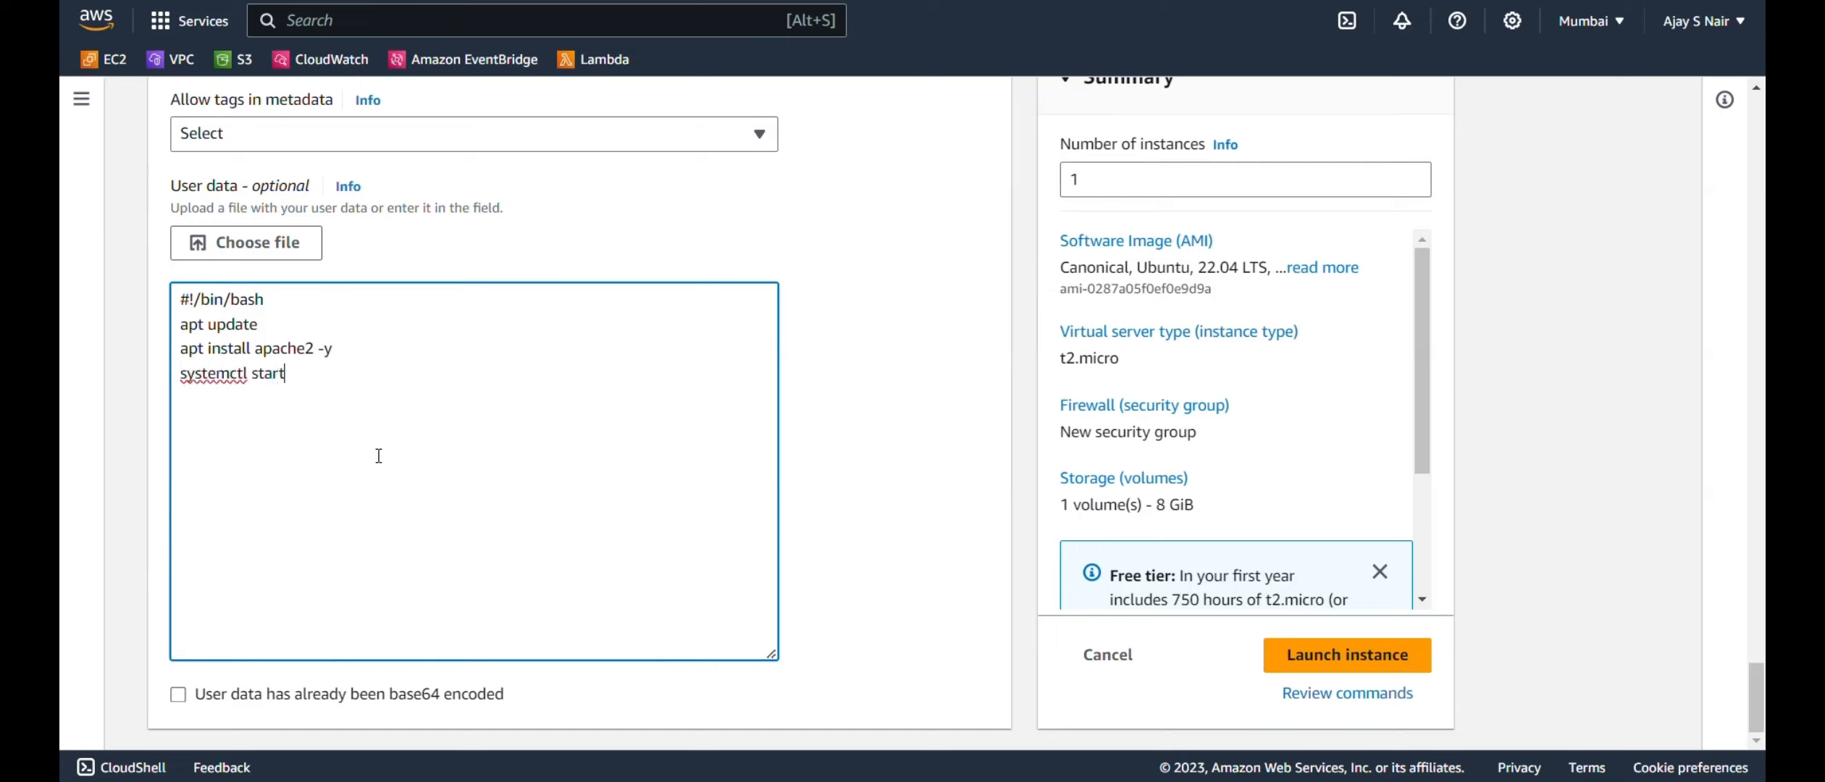
text(pache2)
Launch the instance and refresh its entry in the EC2 instances list.
click(1280, 651)
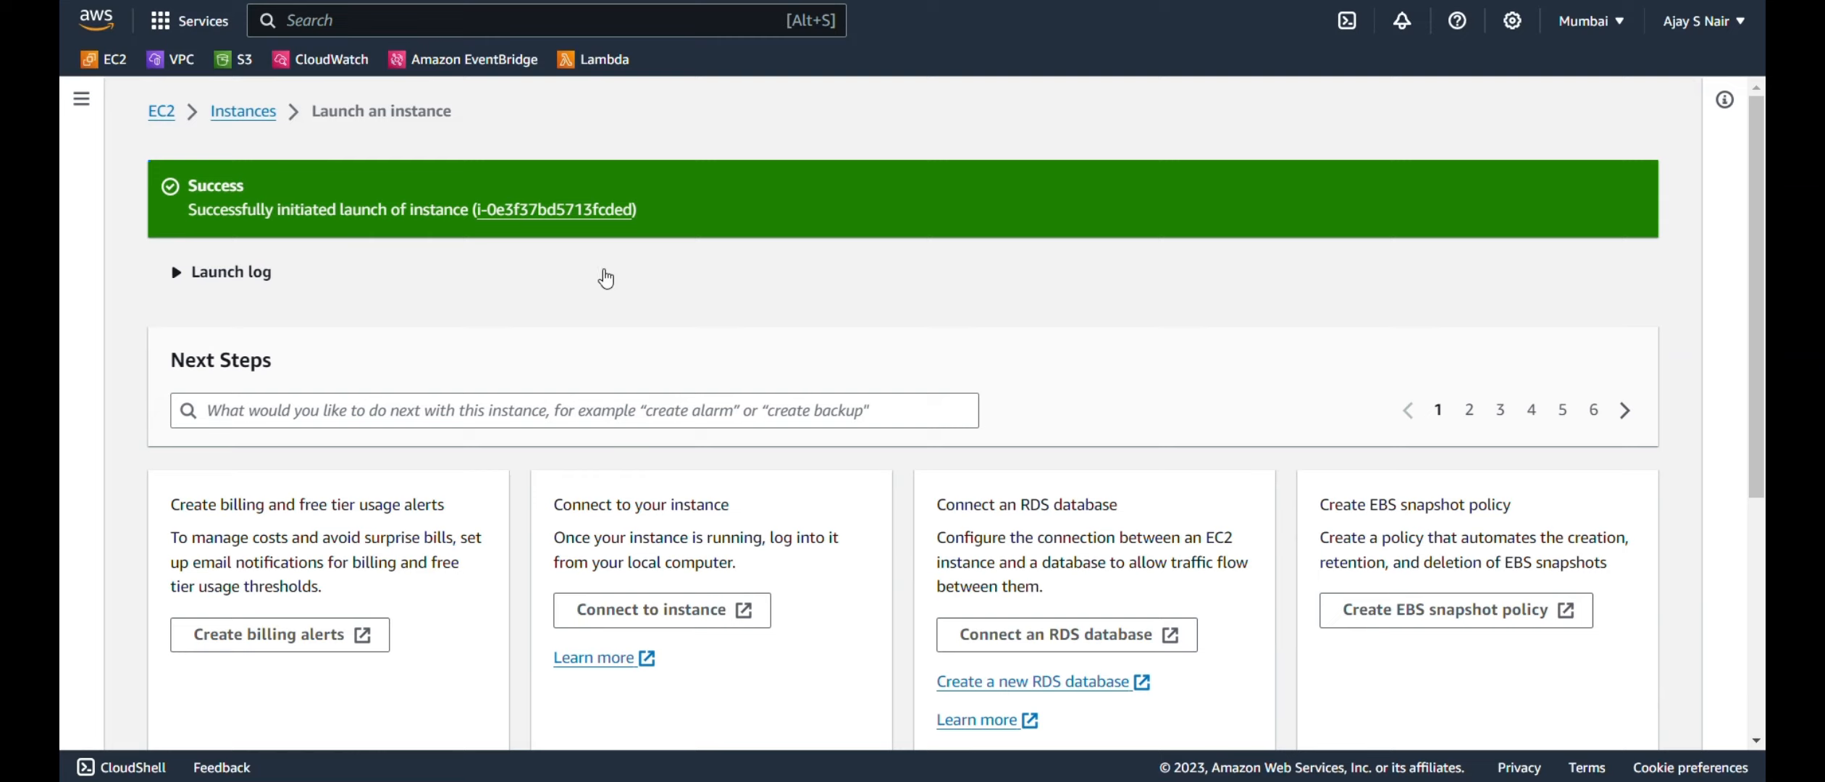
click(579, 210)
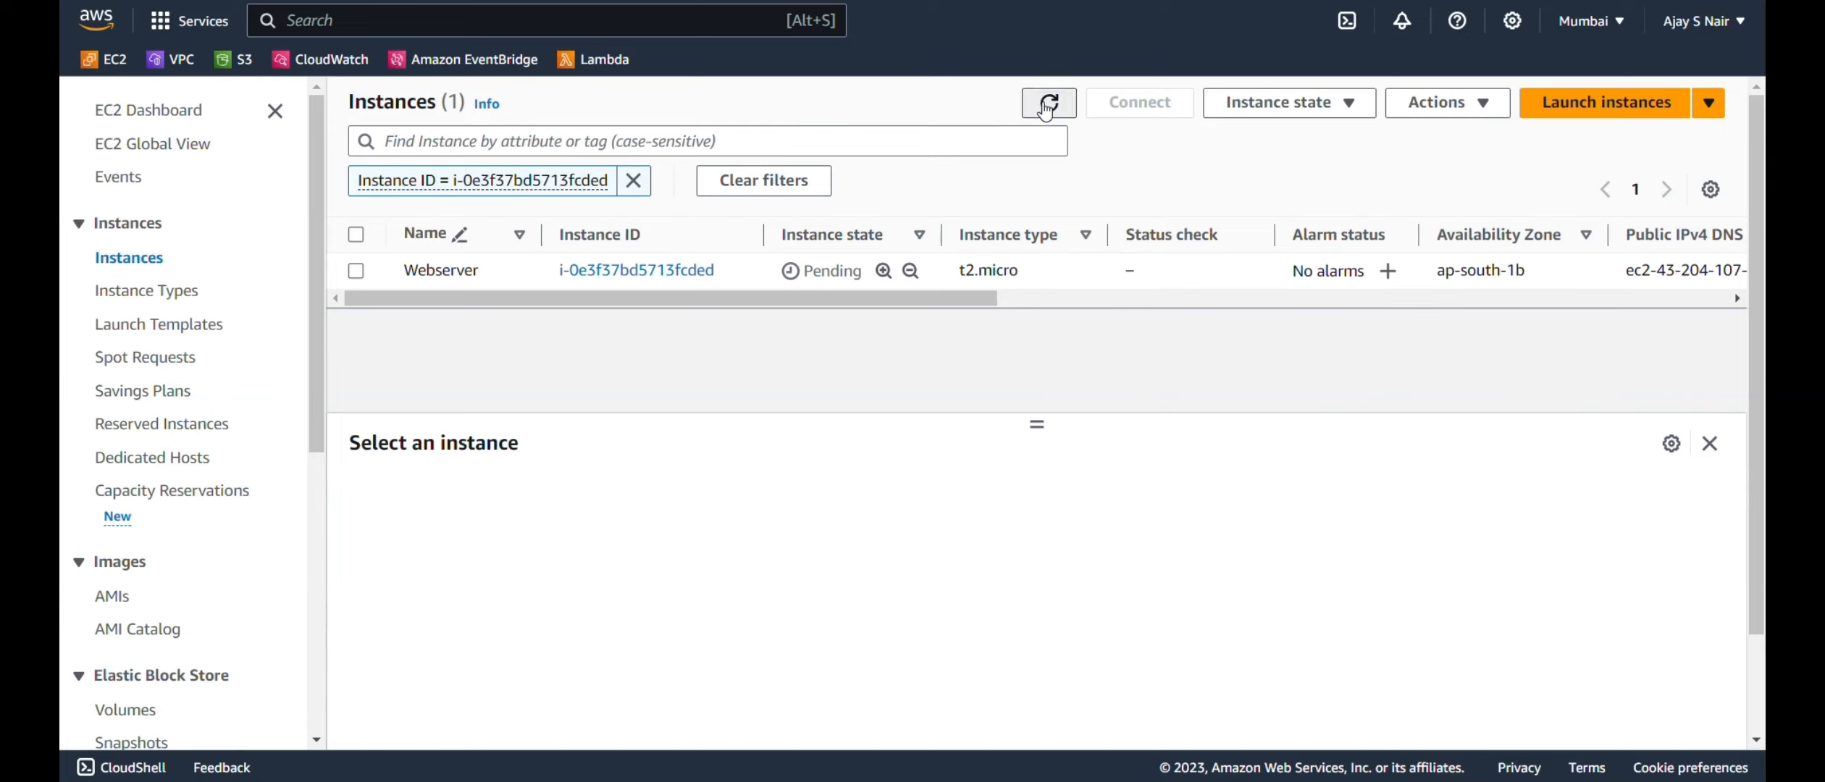
click(1046, 109)
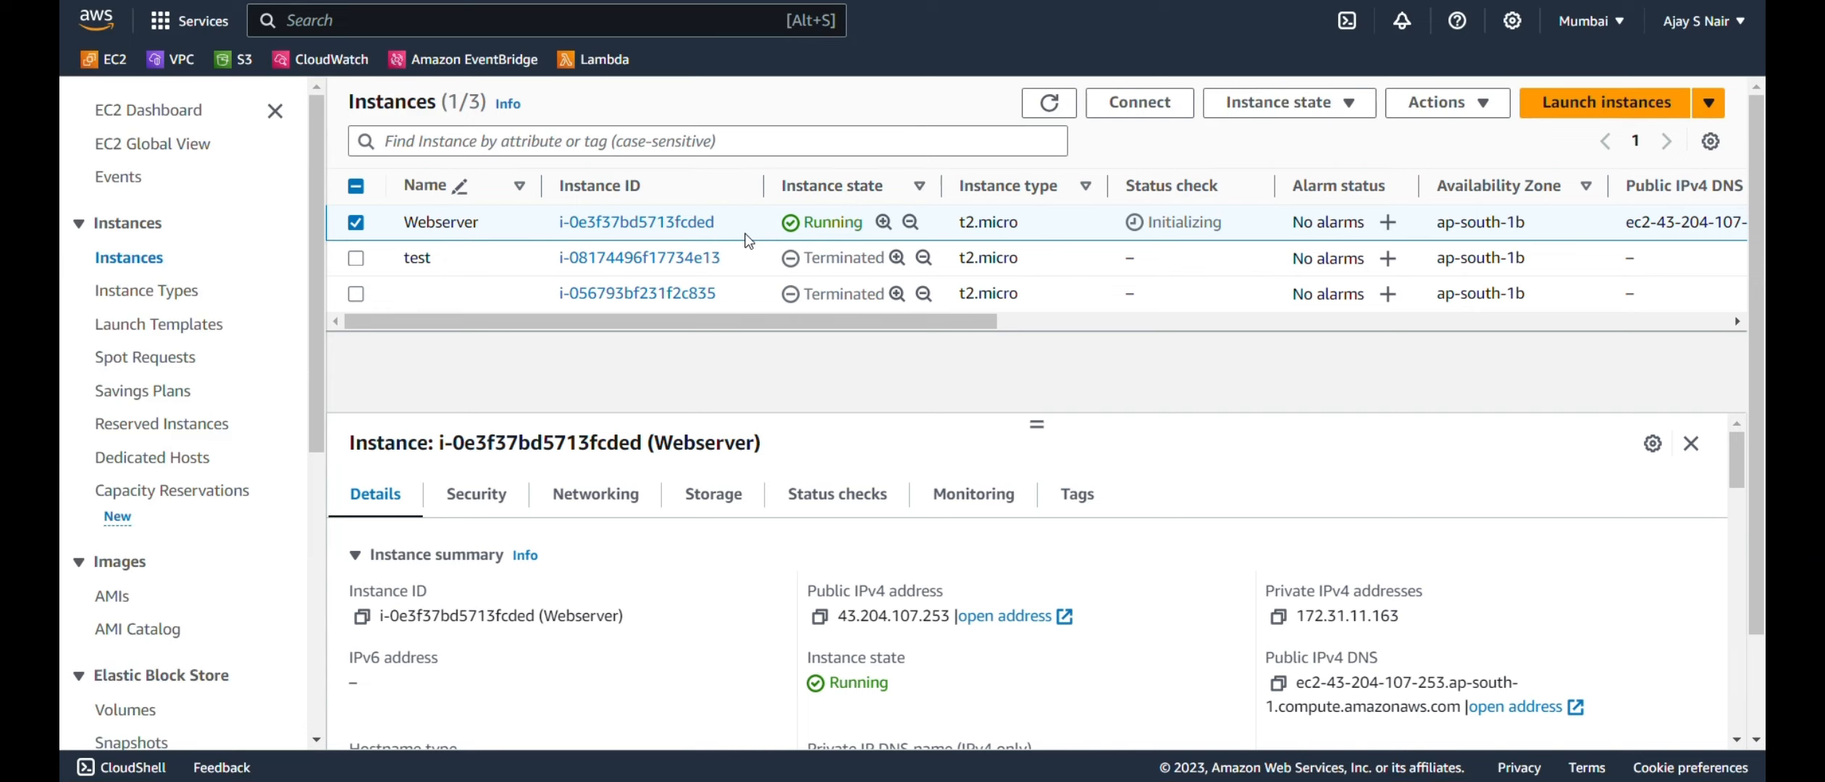
Copy the Webserver instance's public IPv4 address and switch to the Chrome Incognito window.
click(681, 222)
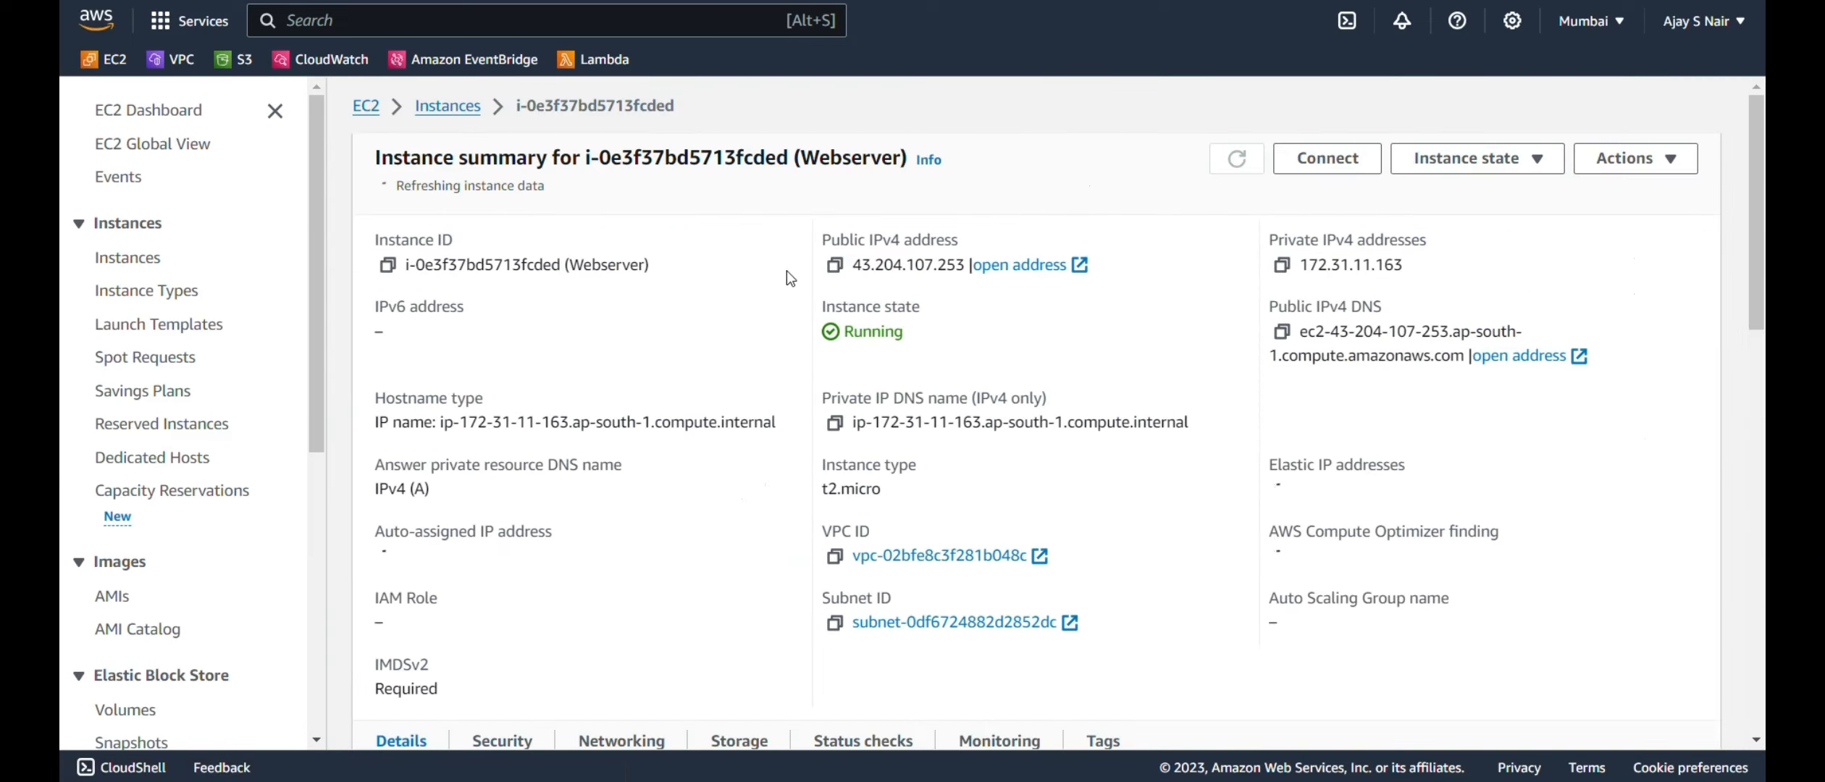
click(835, 259)
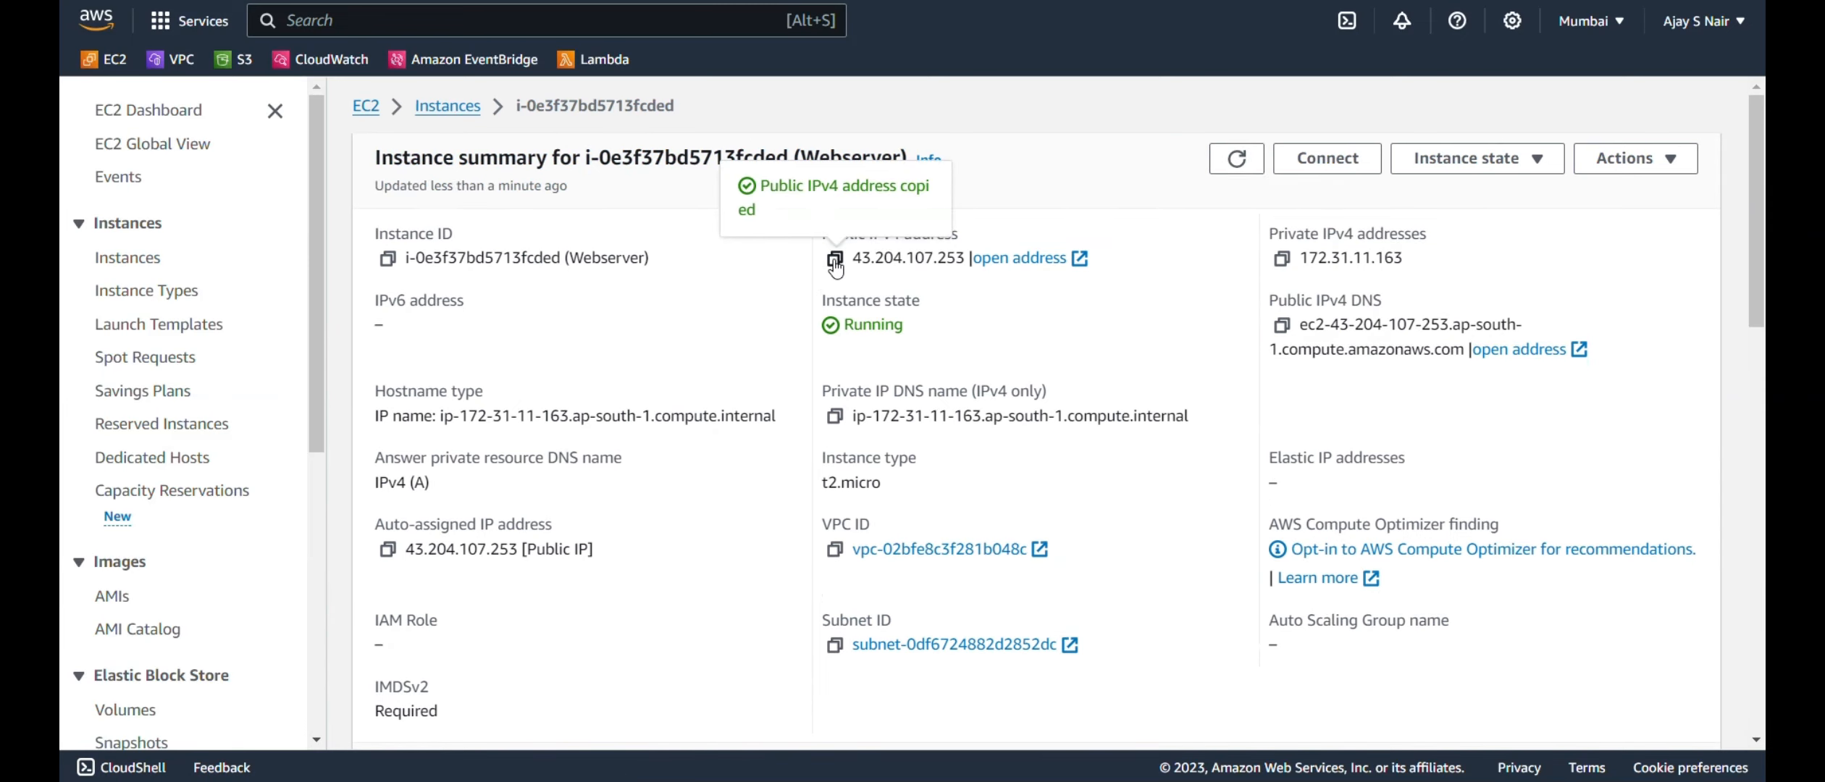
key(alt+Tab)
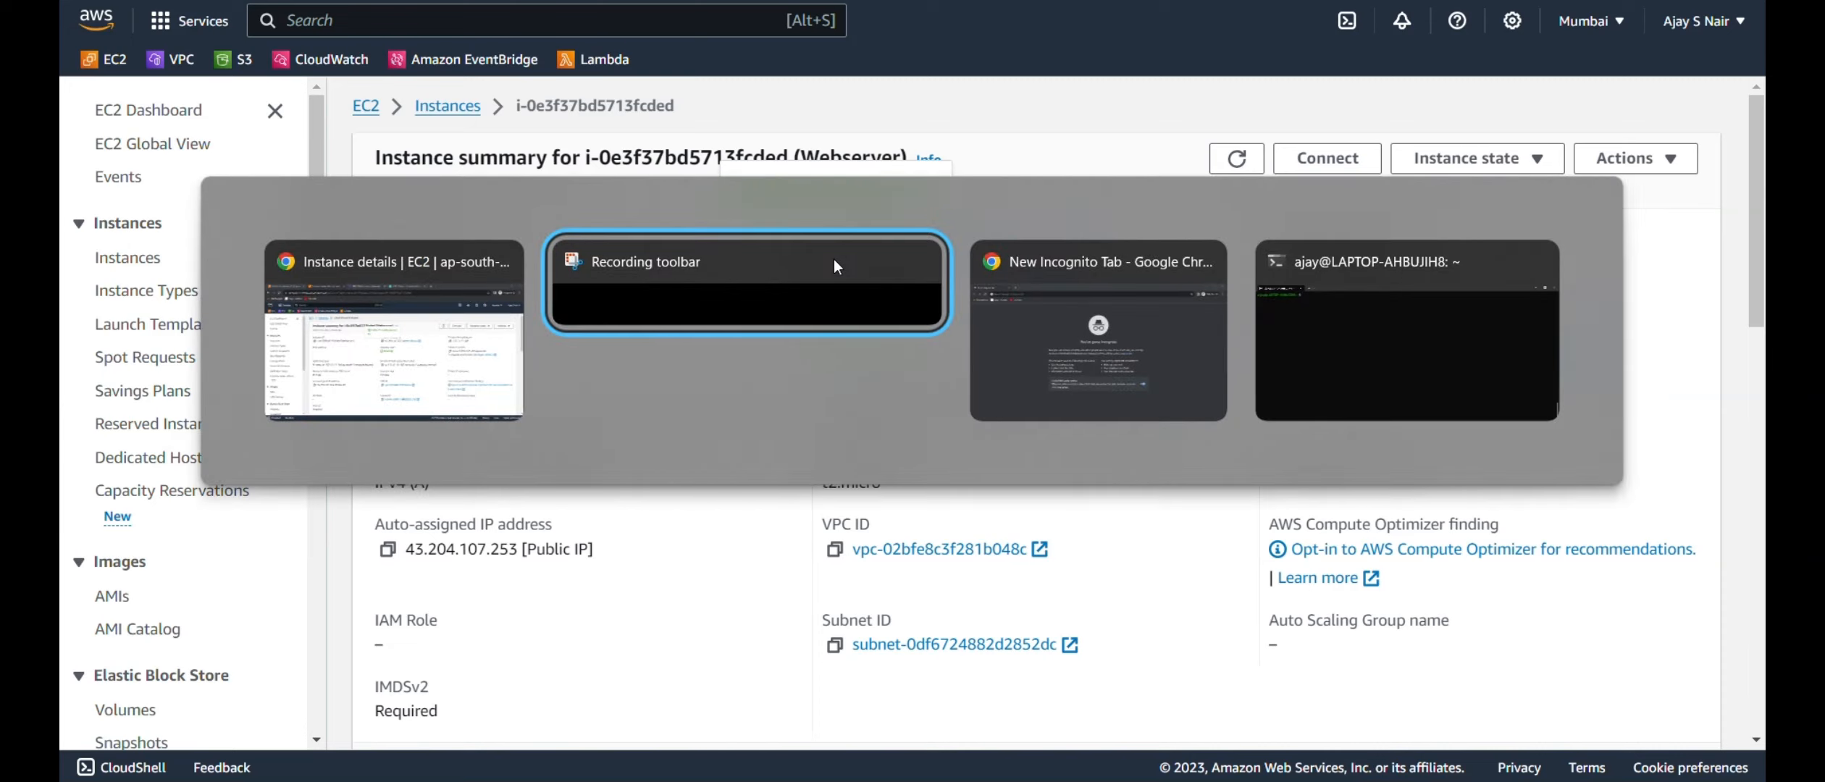
key(alt+Tab)
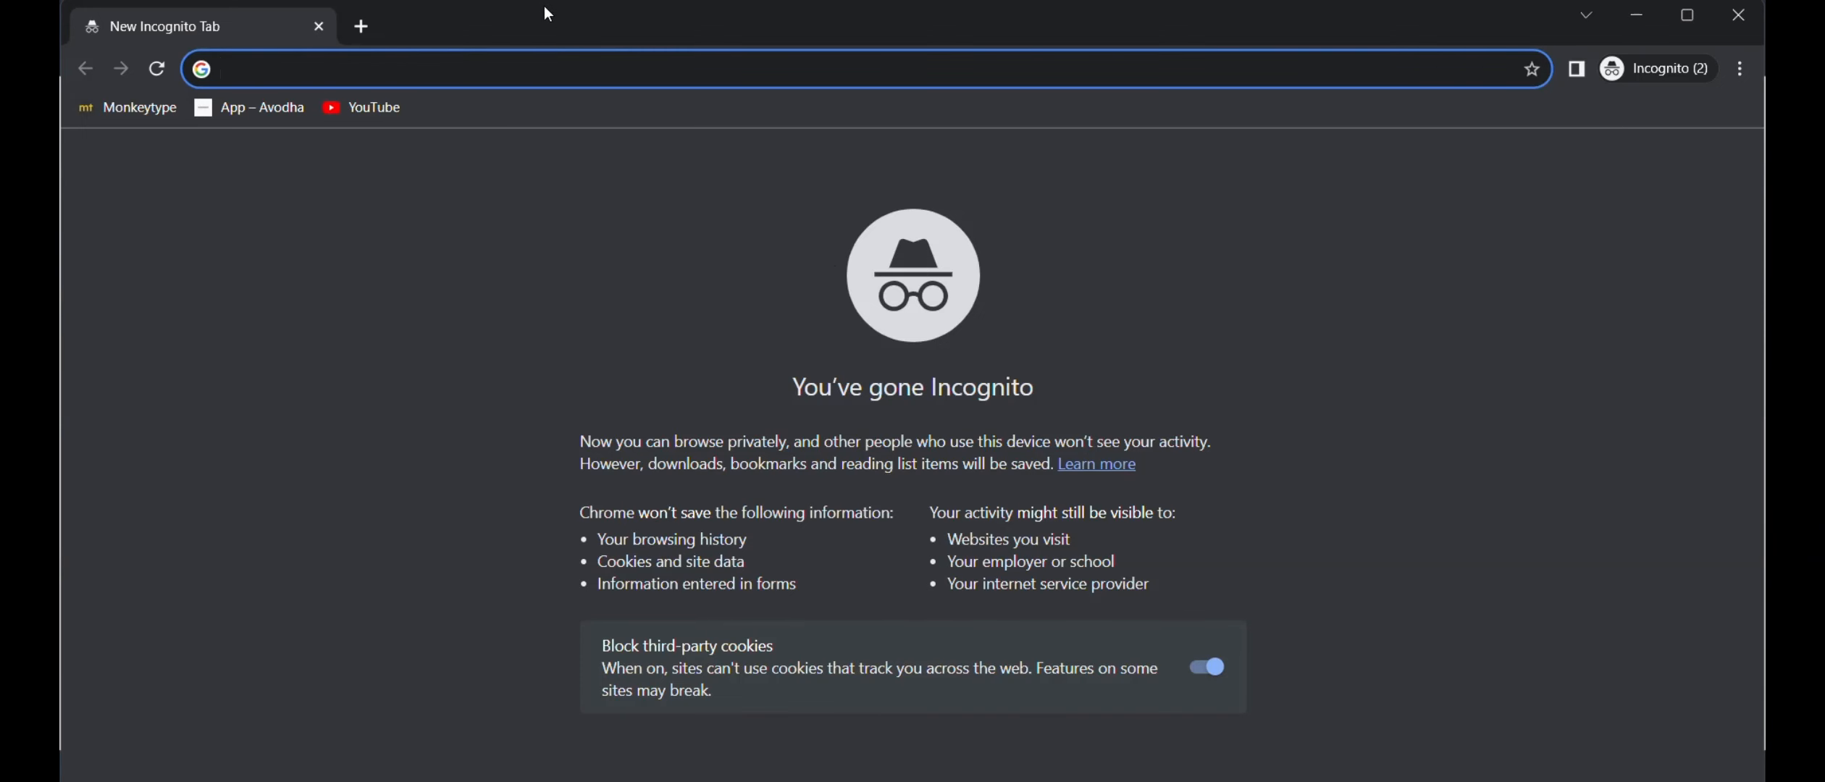
Load 43.204.107.253 in the Incognito window, look over the Apache page it serves and minimize the window.
key(ctrl+v)
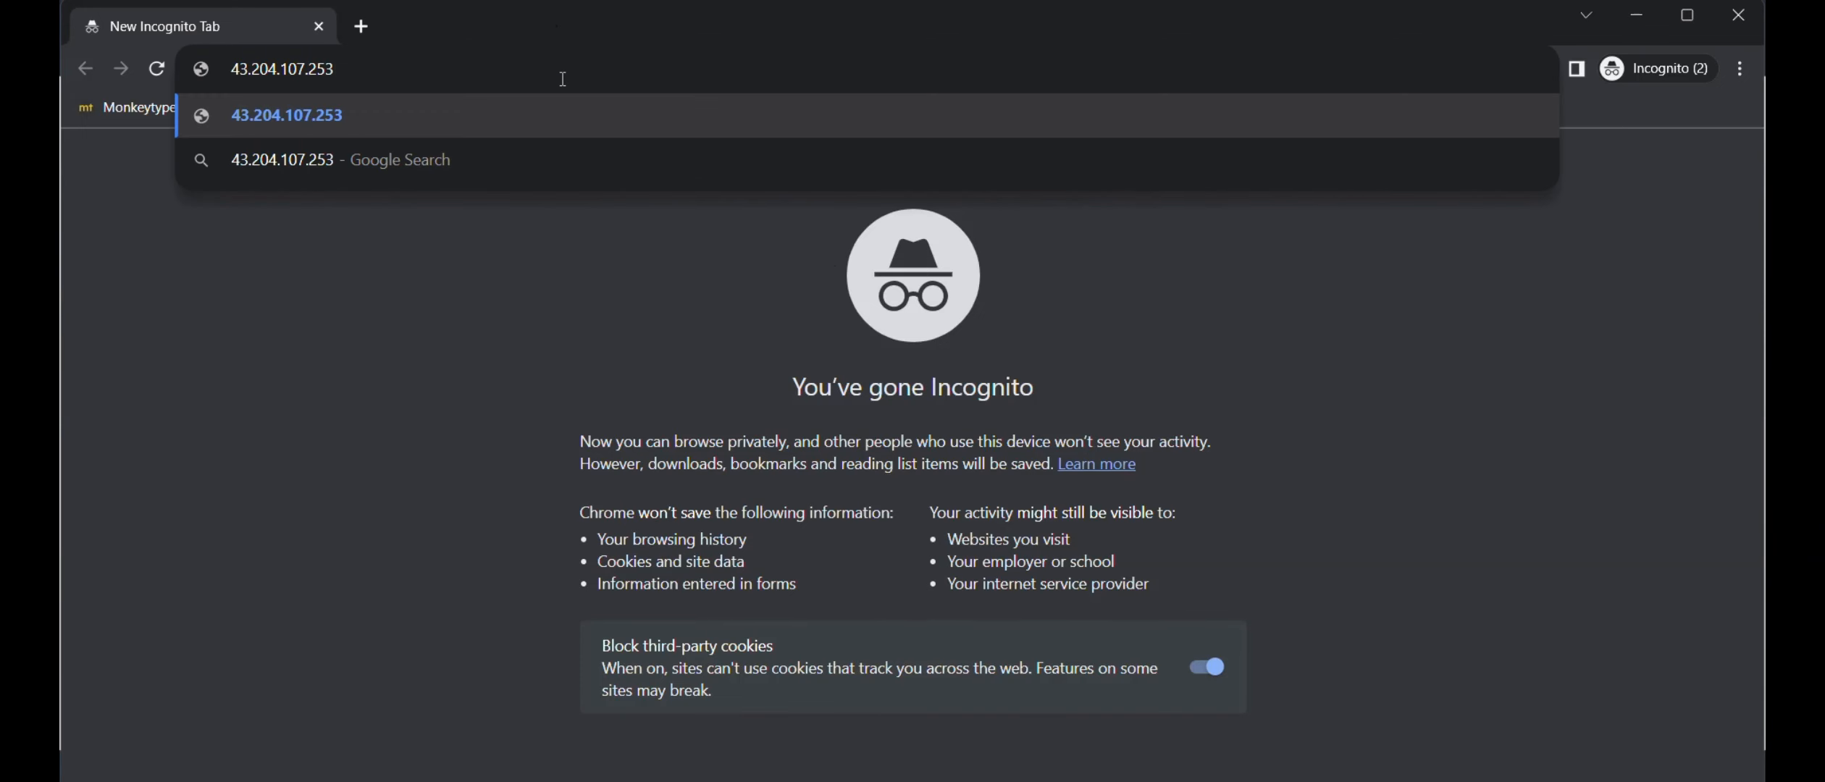
key(Return)
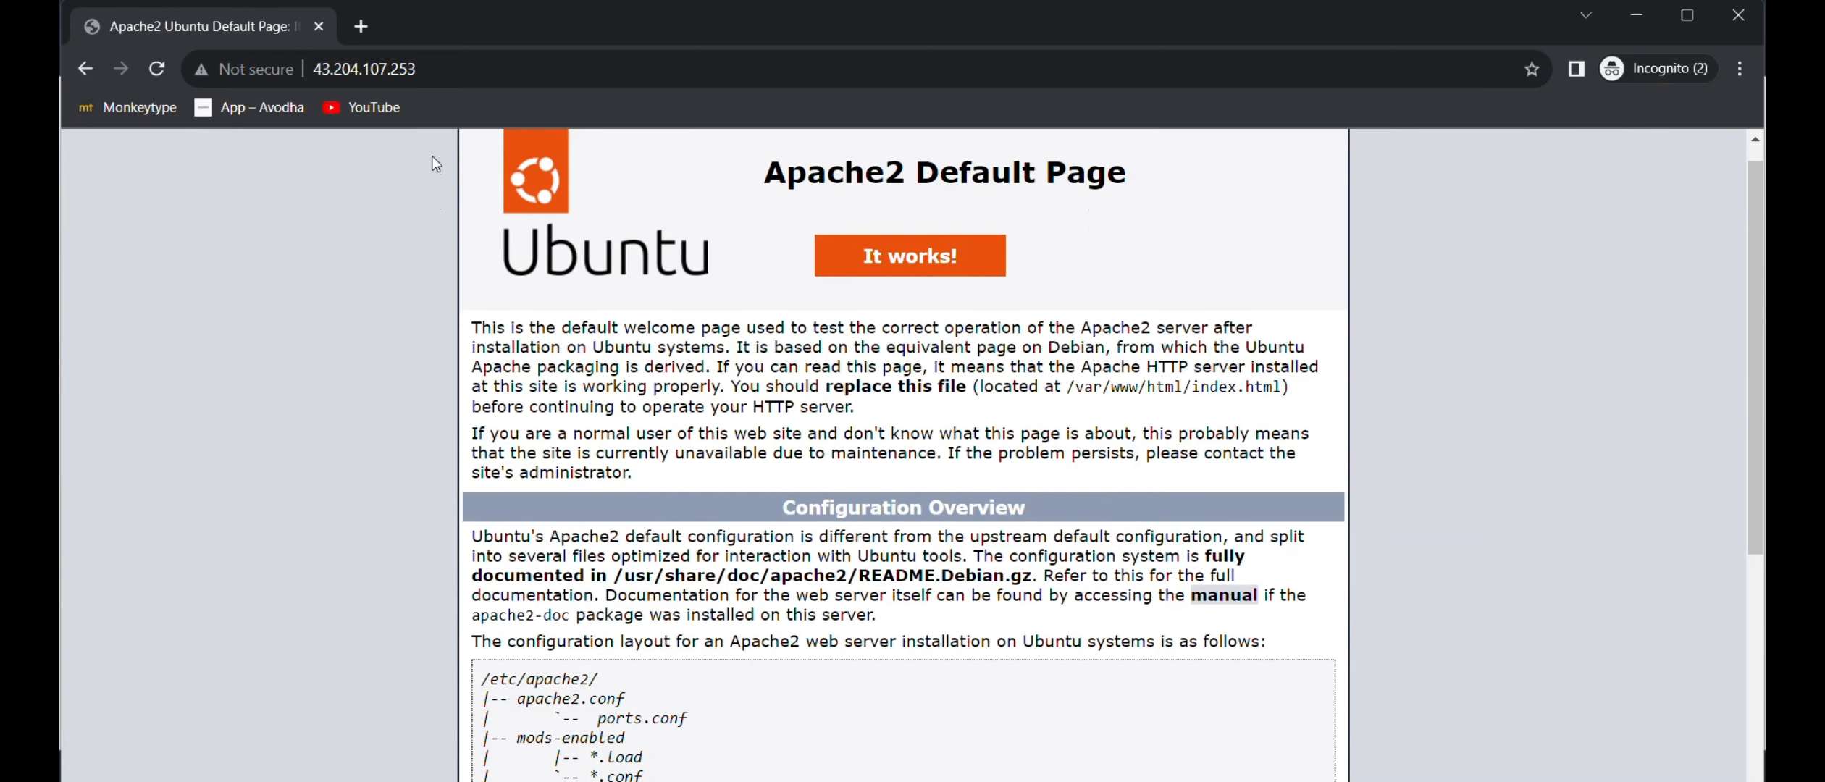
scroll(432, 157, down, 6)
scroll(432, 157, up, 4)
scroll(432, 161, up, 2)
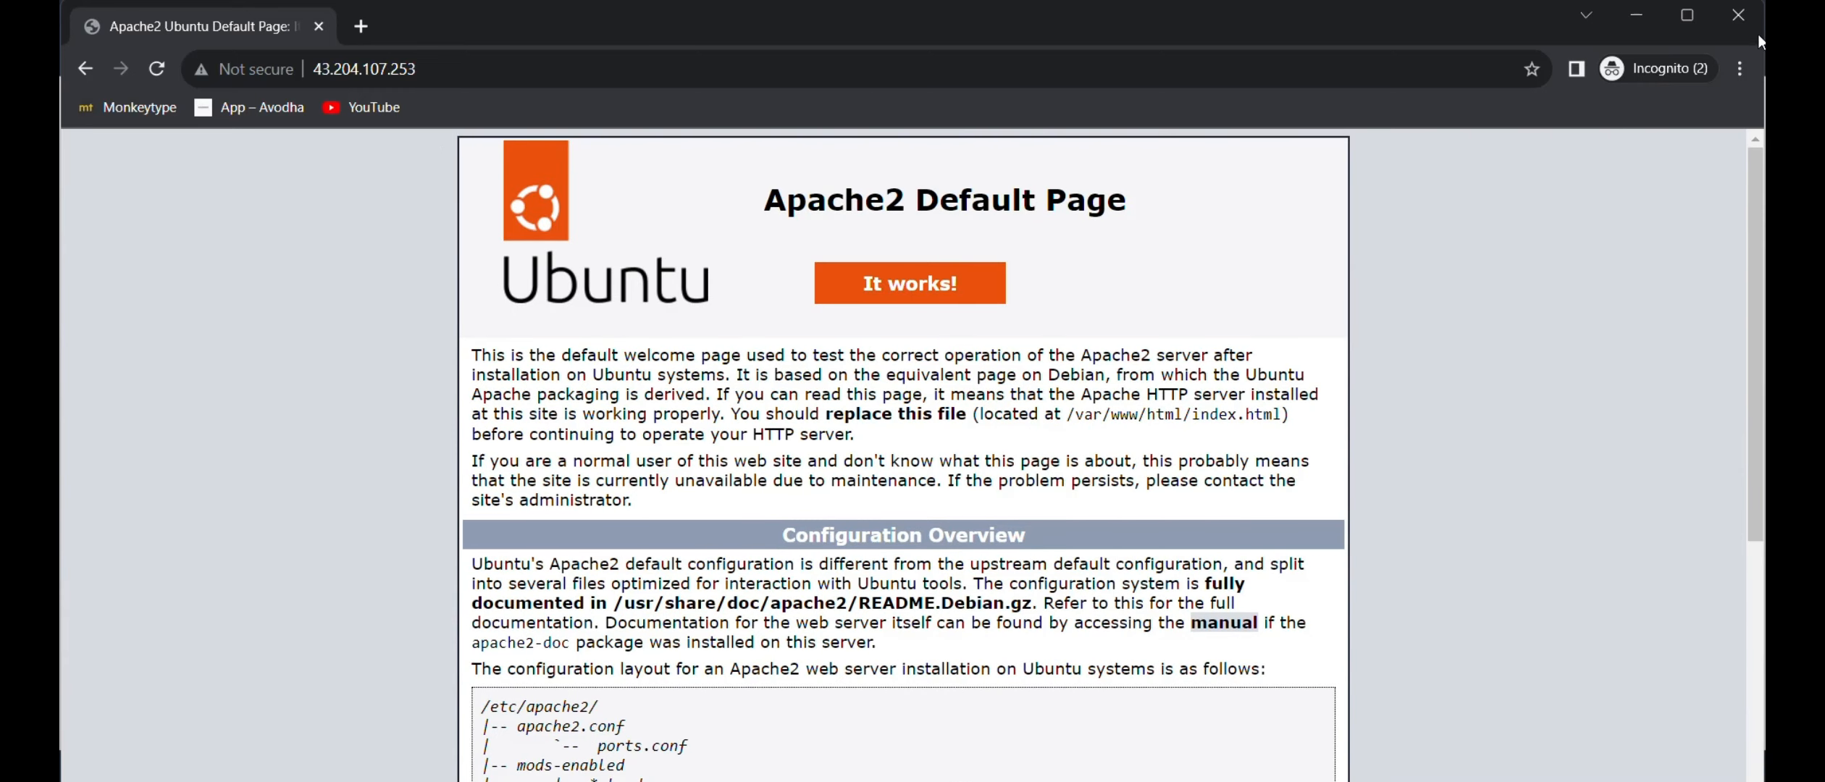
click(1636, 15)
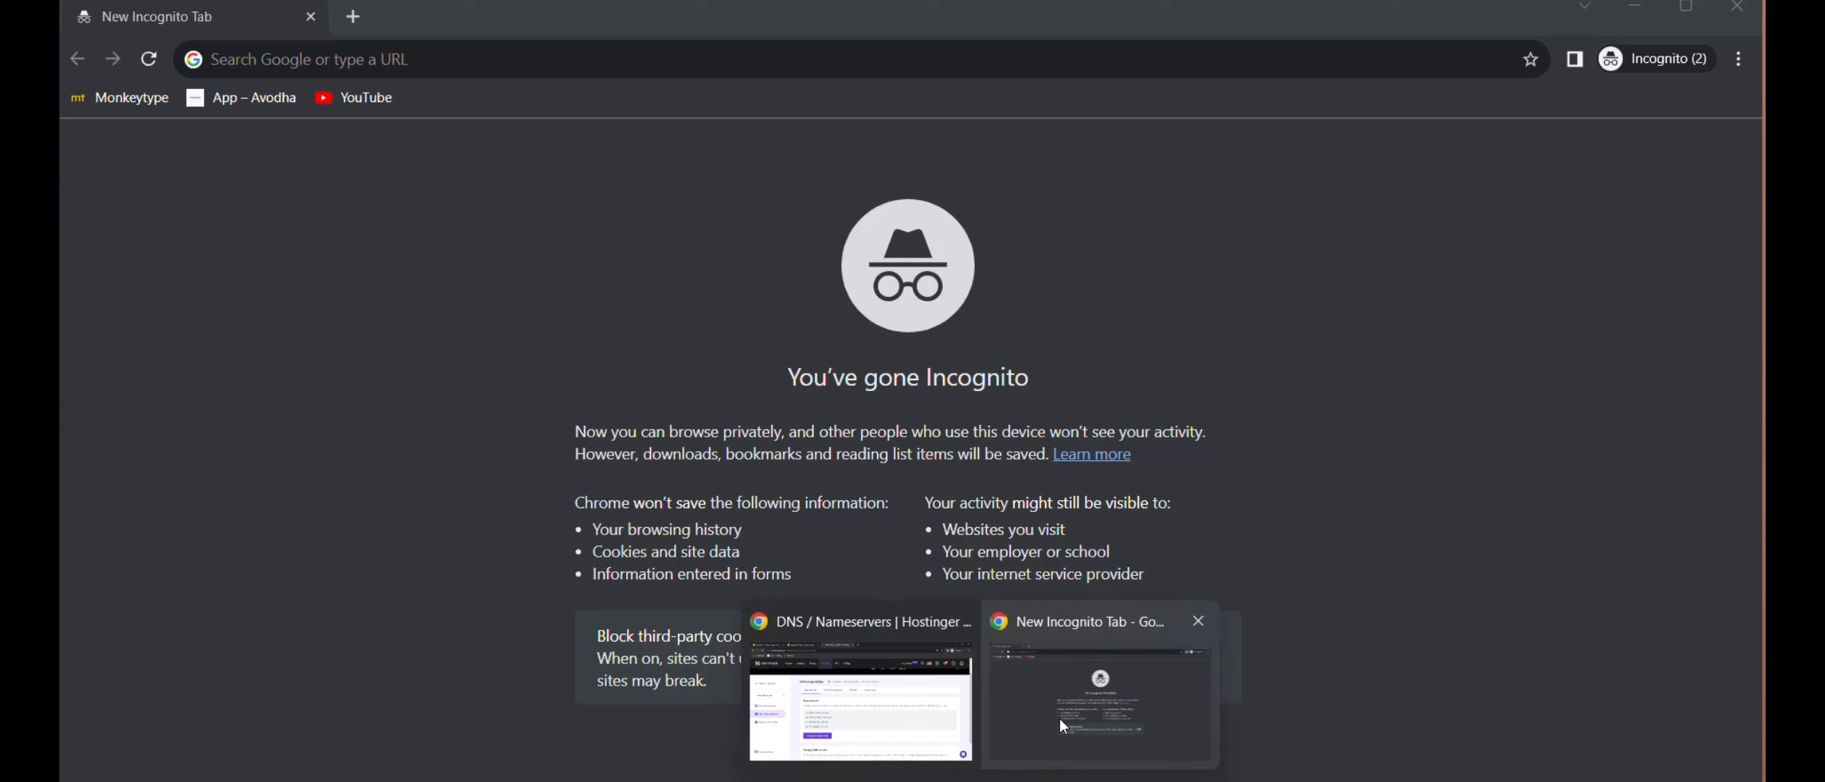
In a new Incognito window, search for "dns checker" and open the dnschecker.org site.
click(1059, 718)
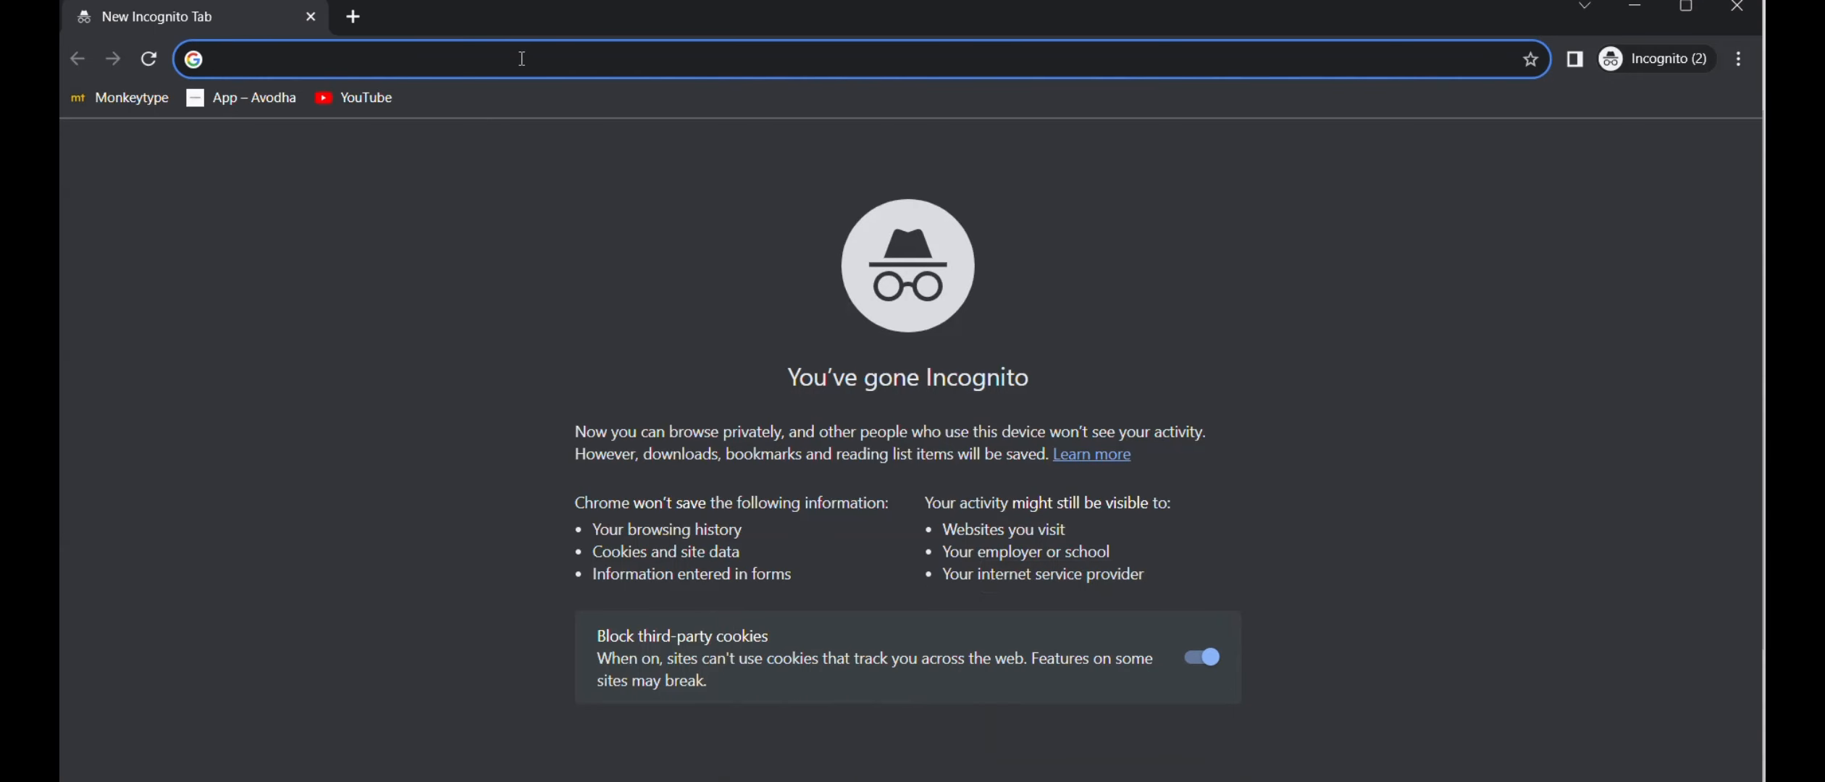
text(dns )
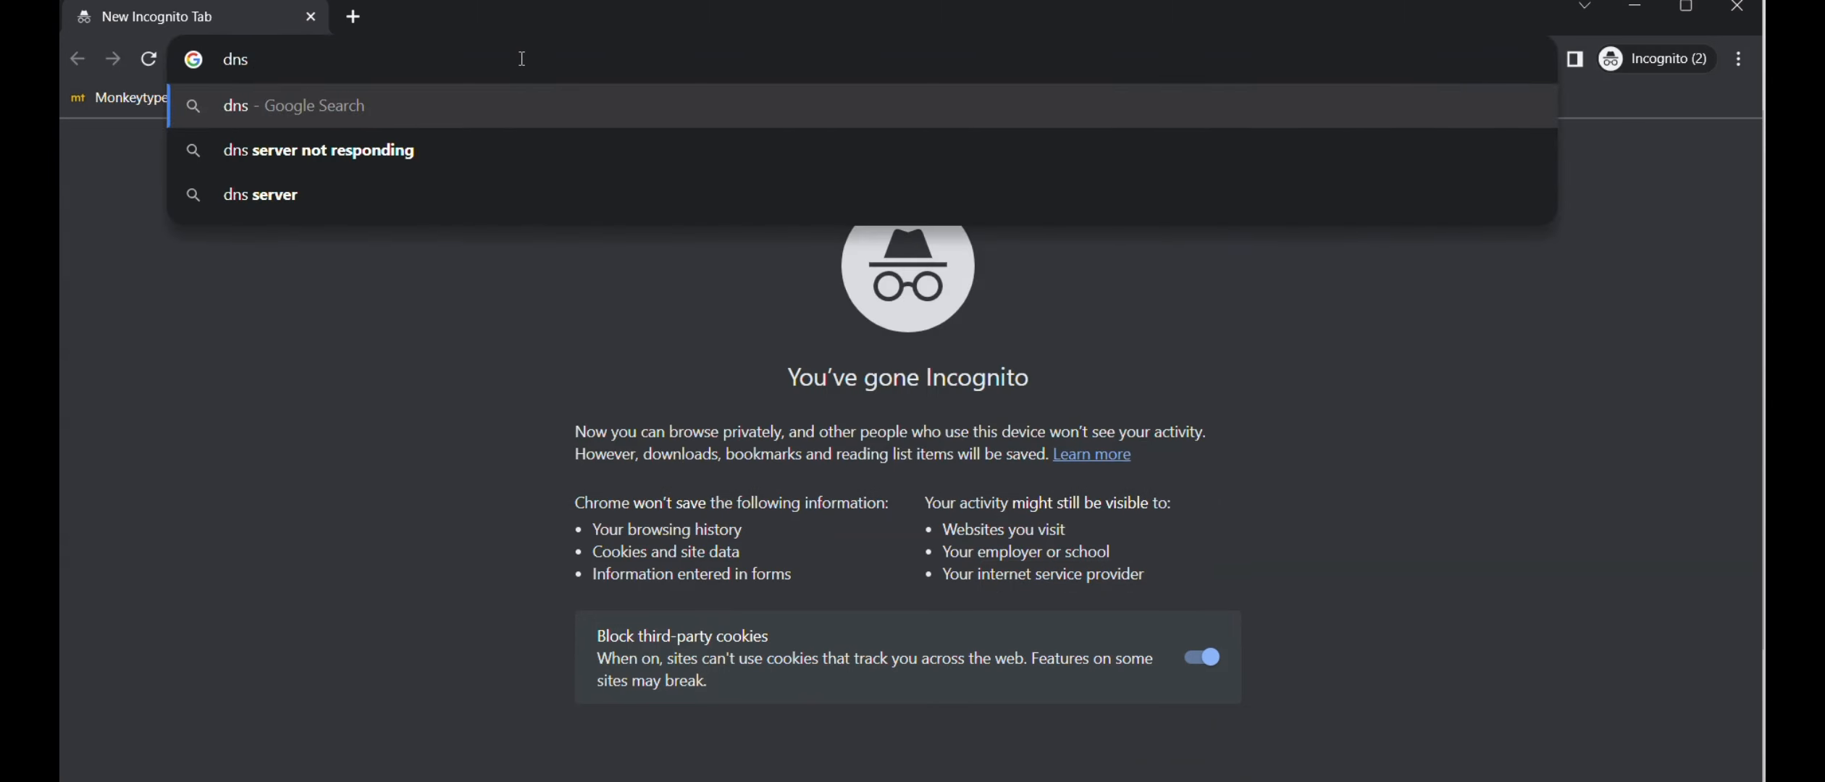
text(checker)
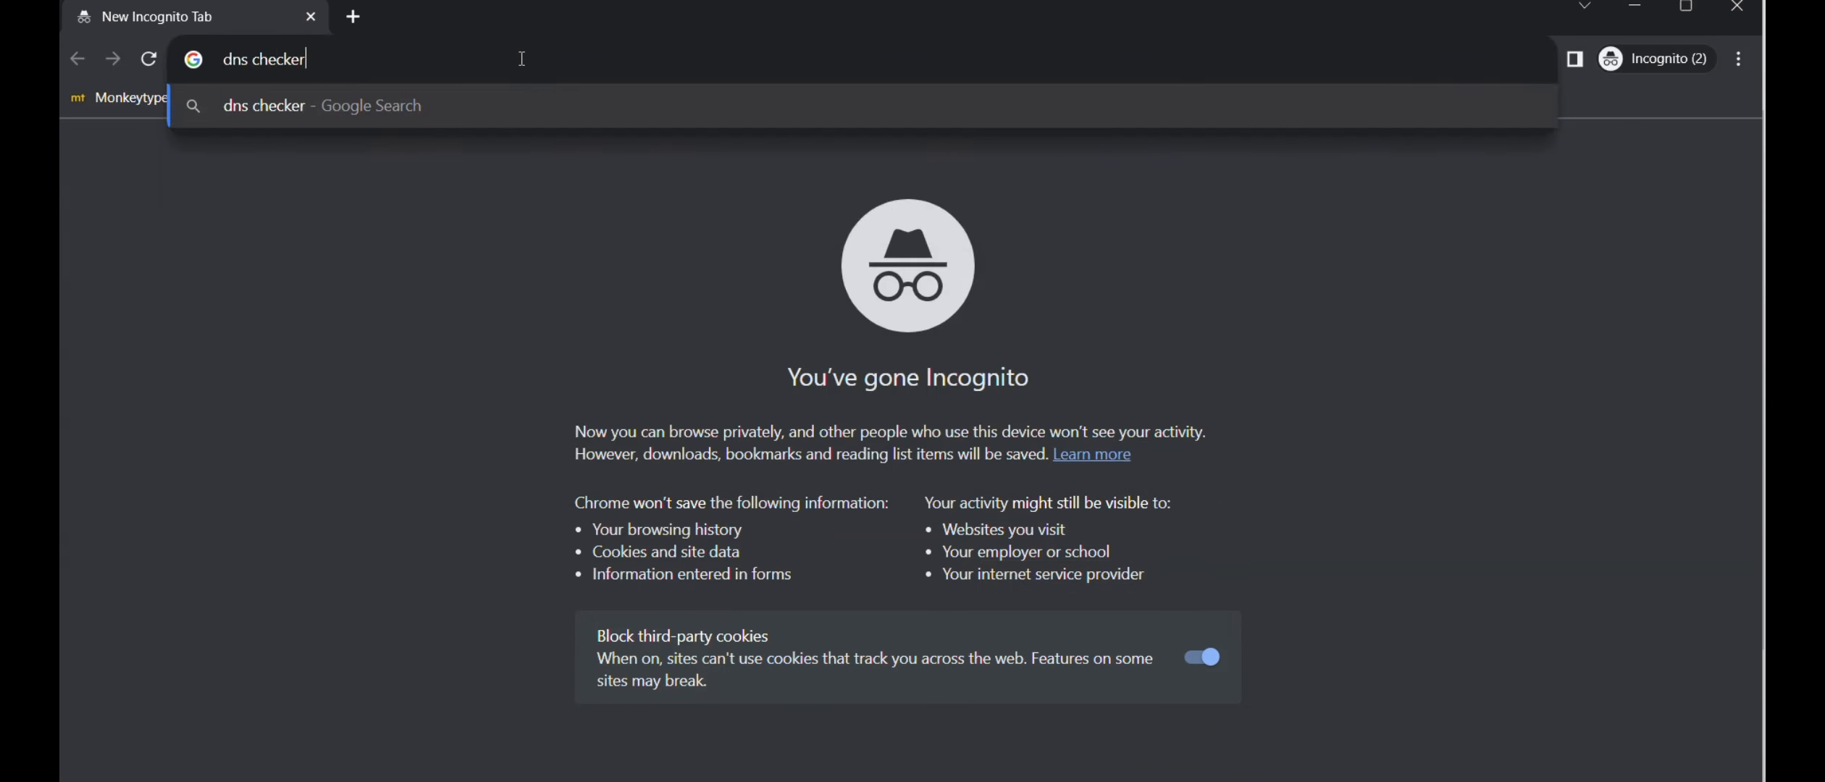
key(Return)
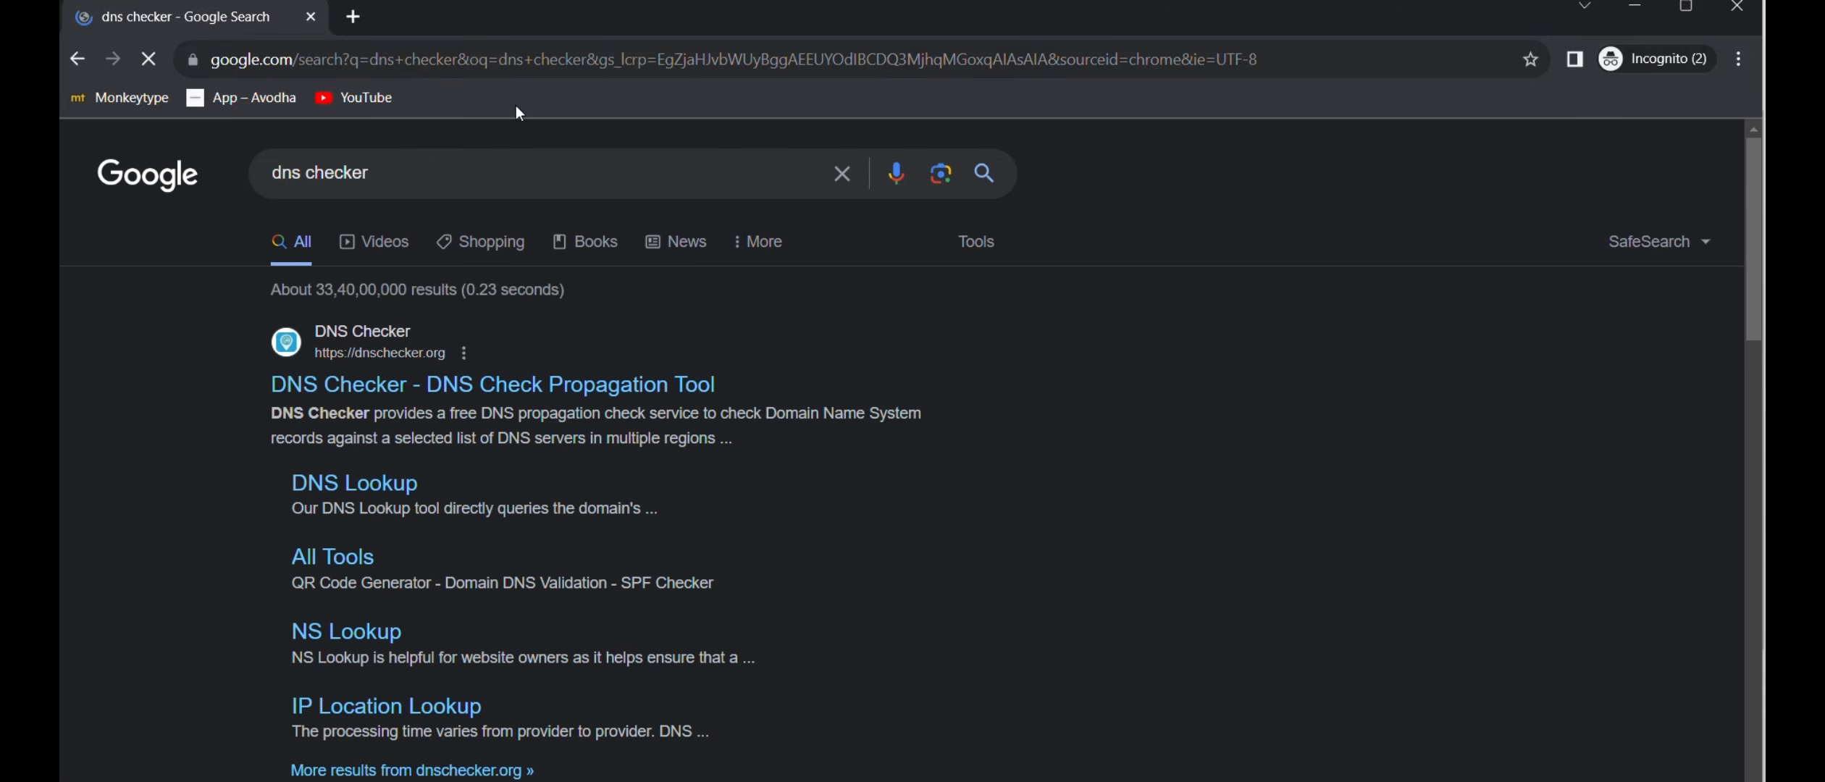
click(454, 395)
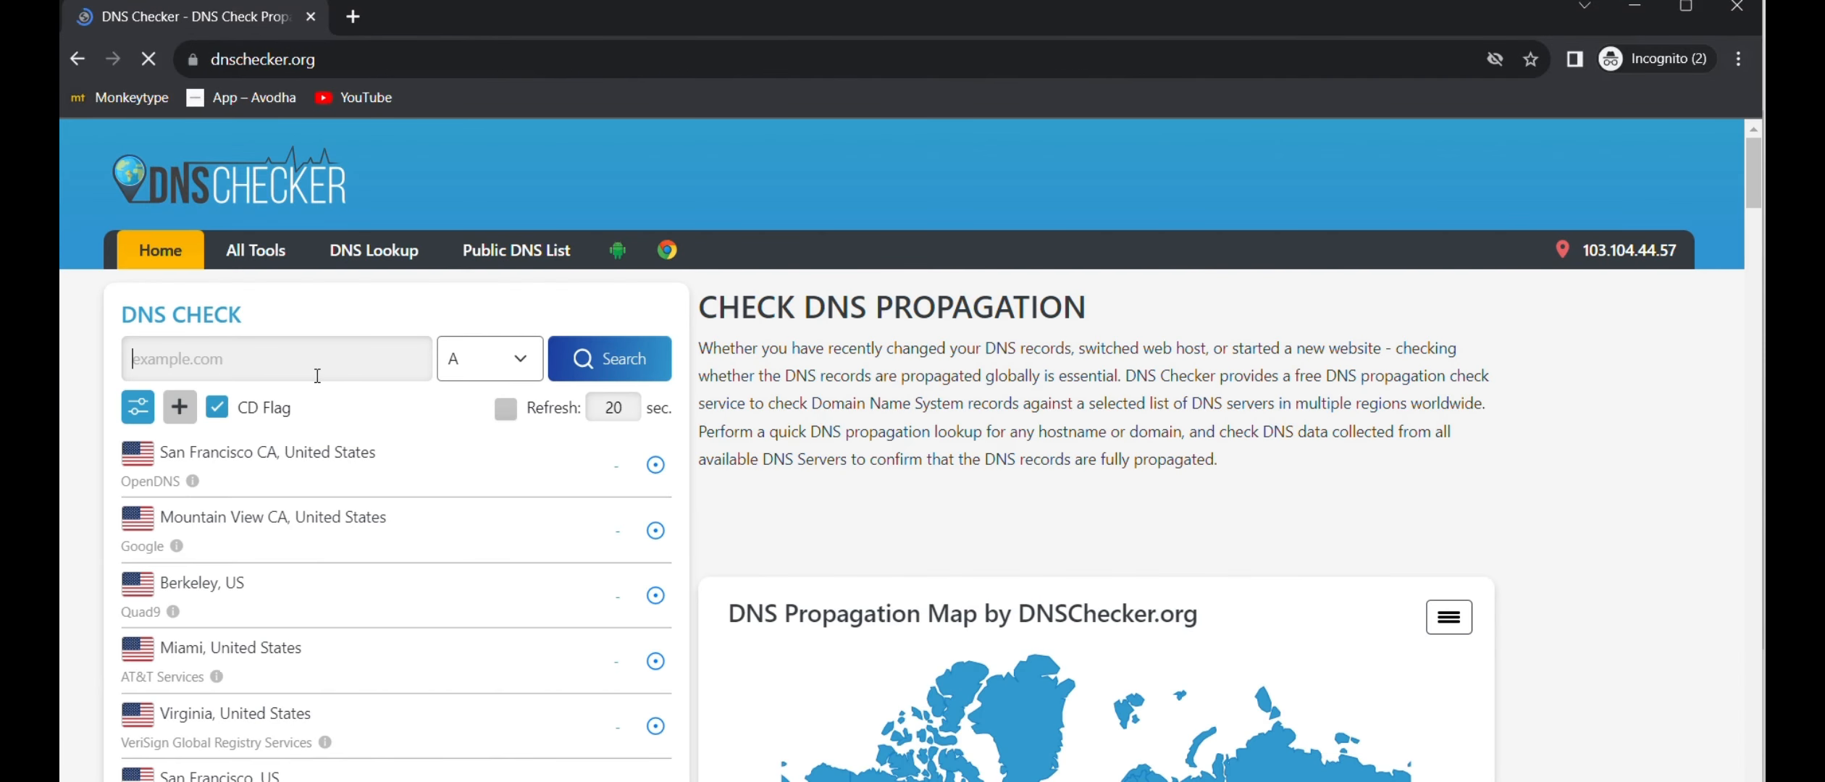
Enter mathanga.online from the clipboard history as the domain for the DNS check.
key(ctrl+grave)
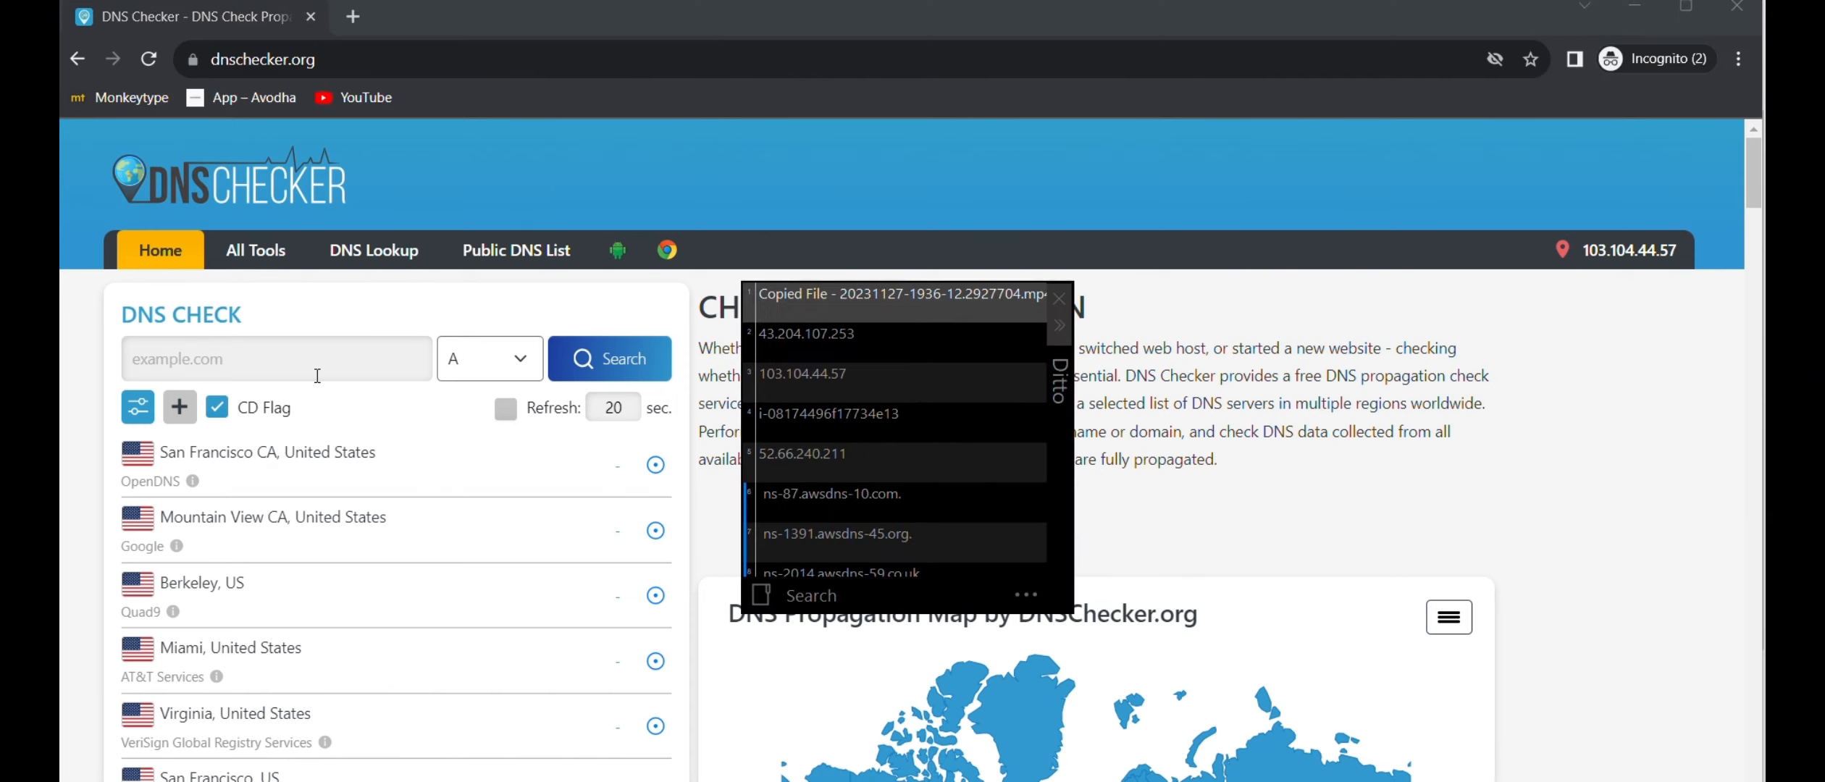
key(Down)
key(Down)
key(Down)
key(Down)
key(Down)
key(Down)
key(Down)
key(Down)
key(Down)
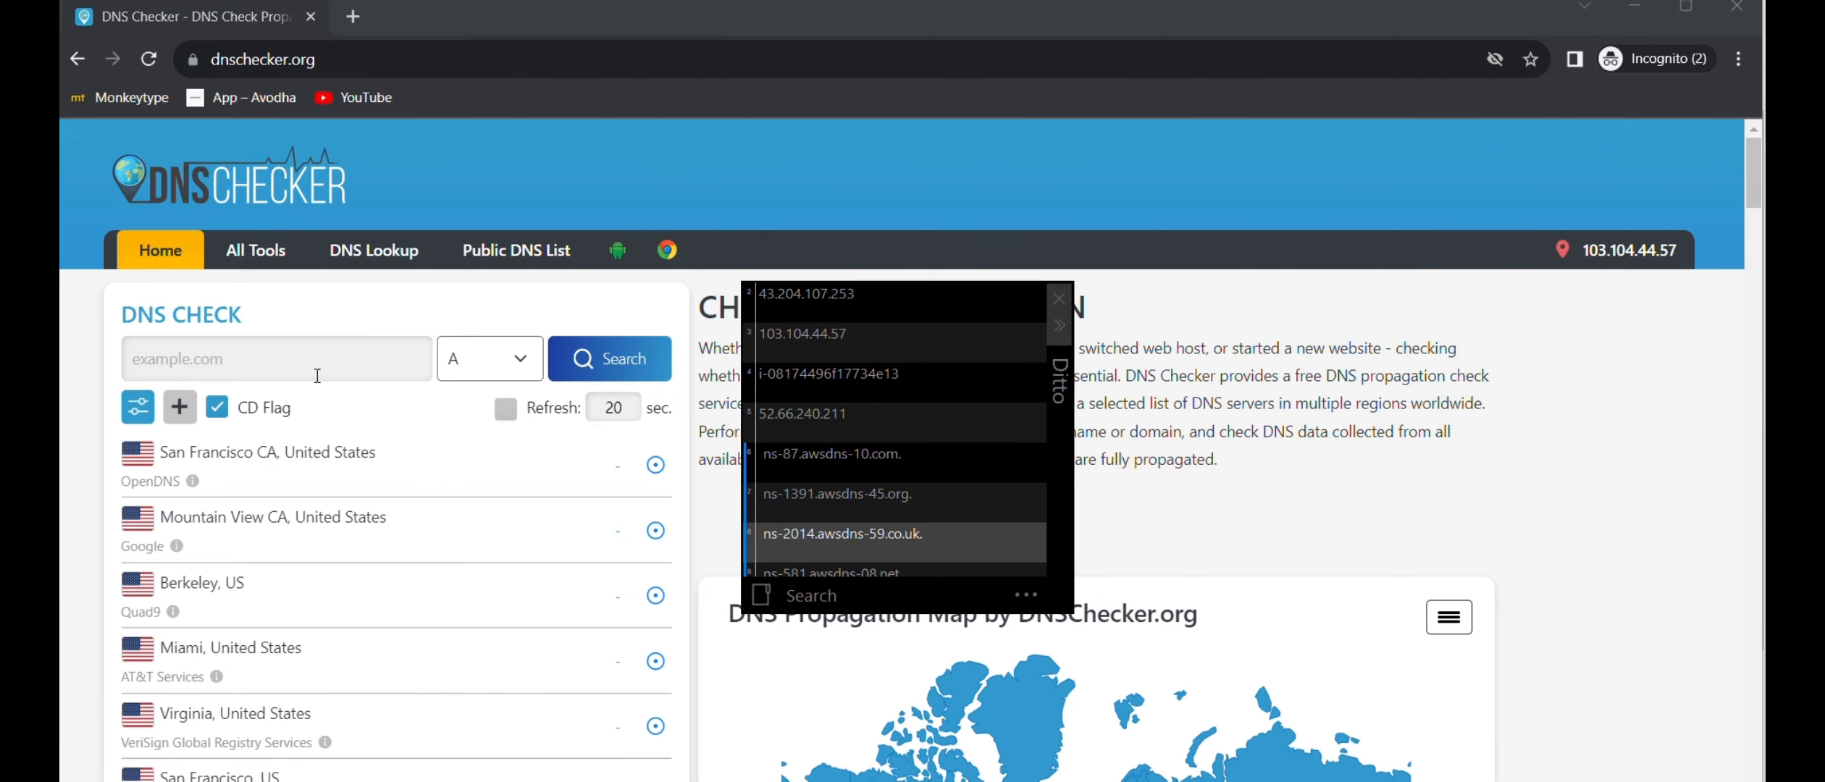
key(Return)
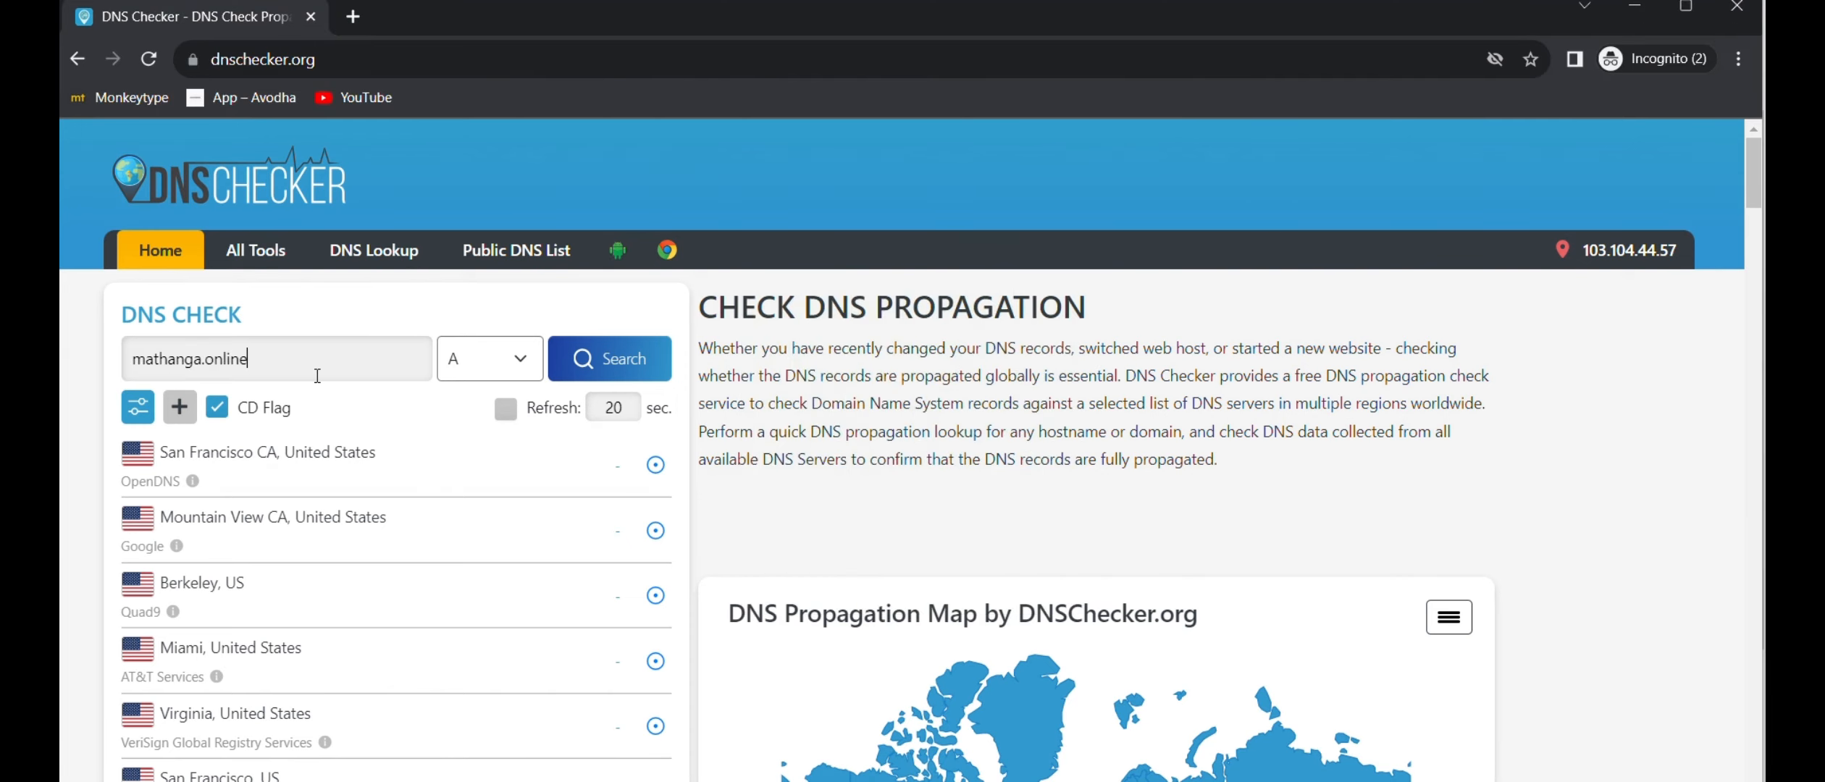
Run the DNS check for NS records and look through the name servers returned for each location.
click(539, 365)
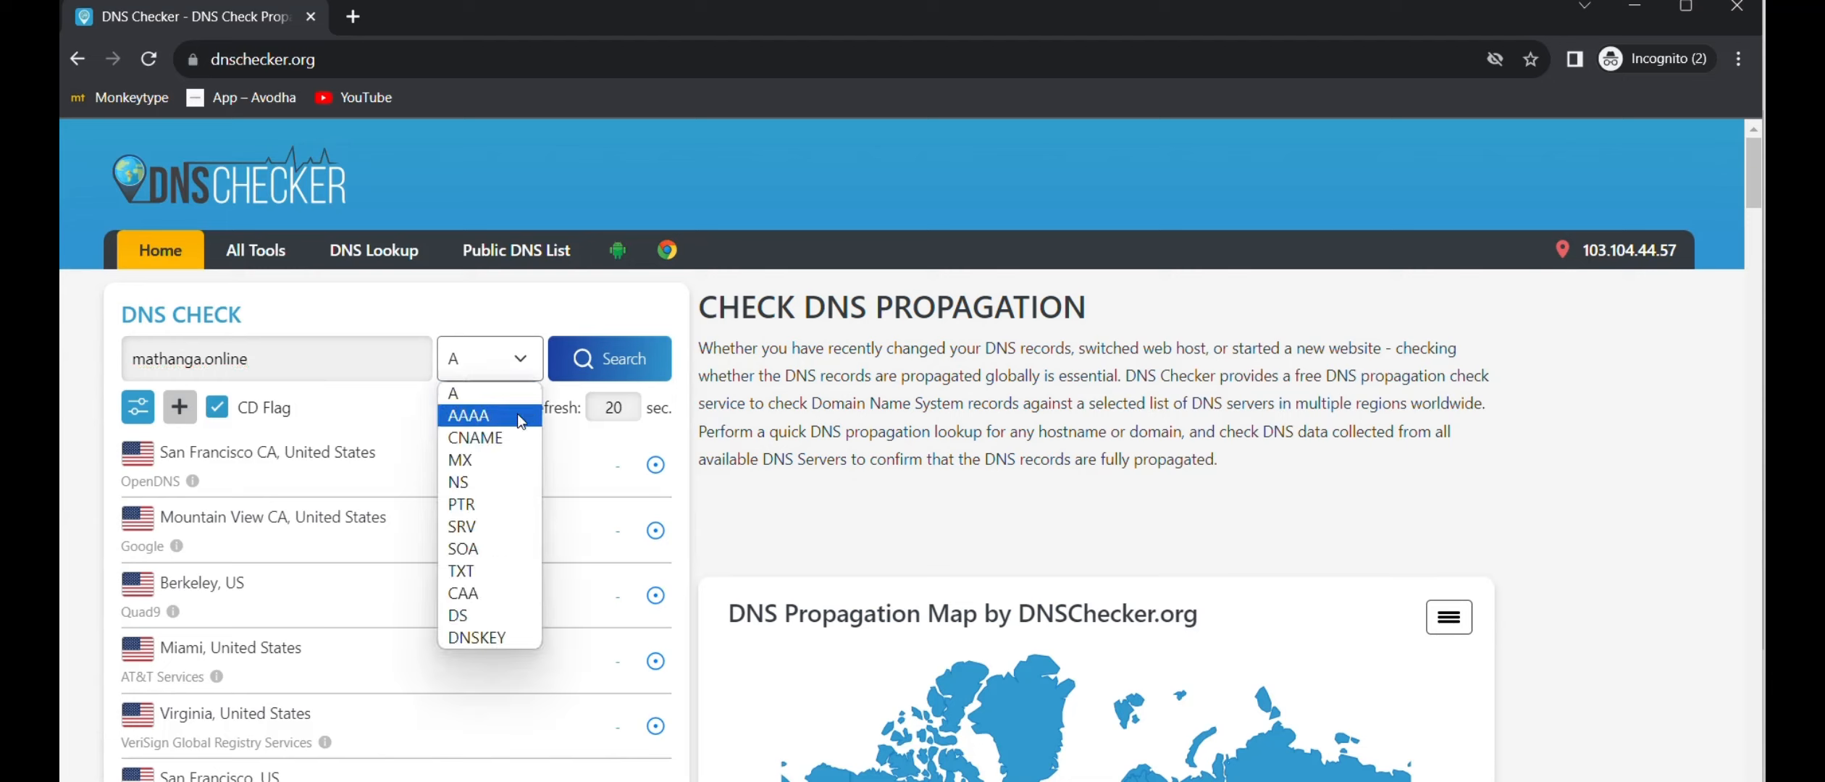
click(506, 482)
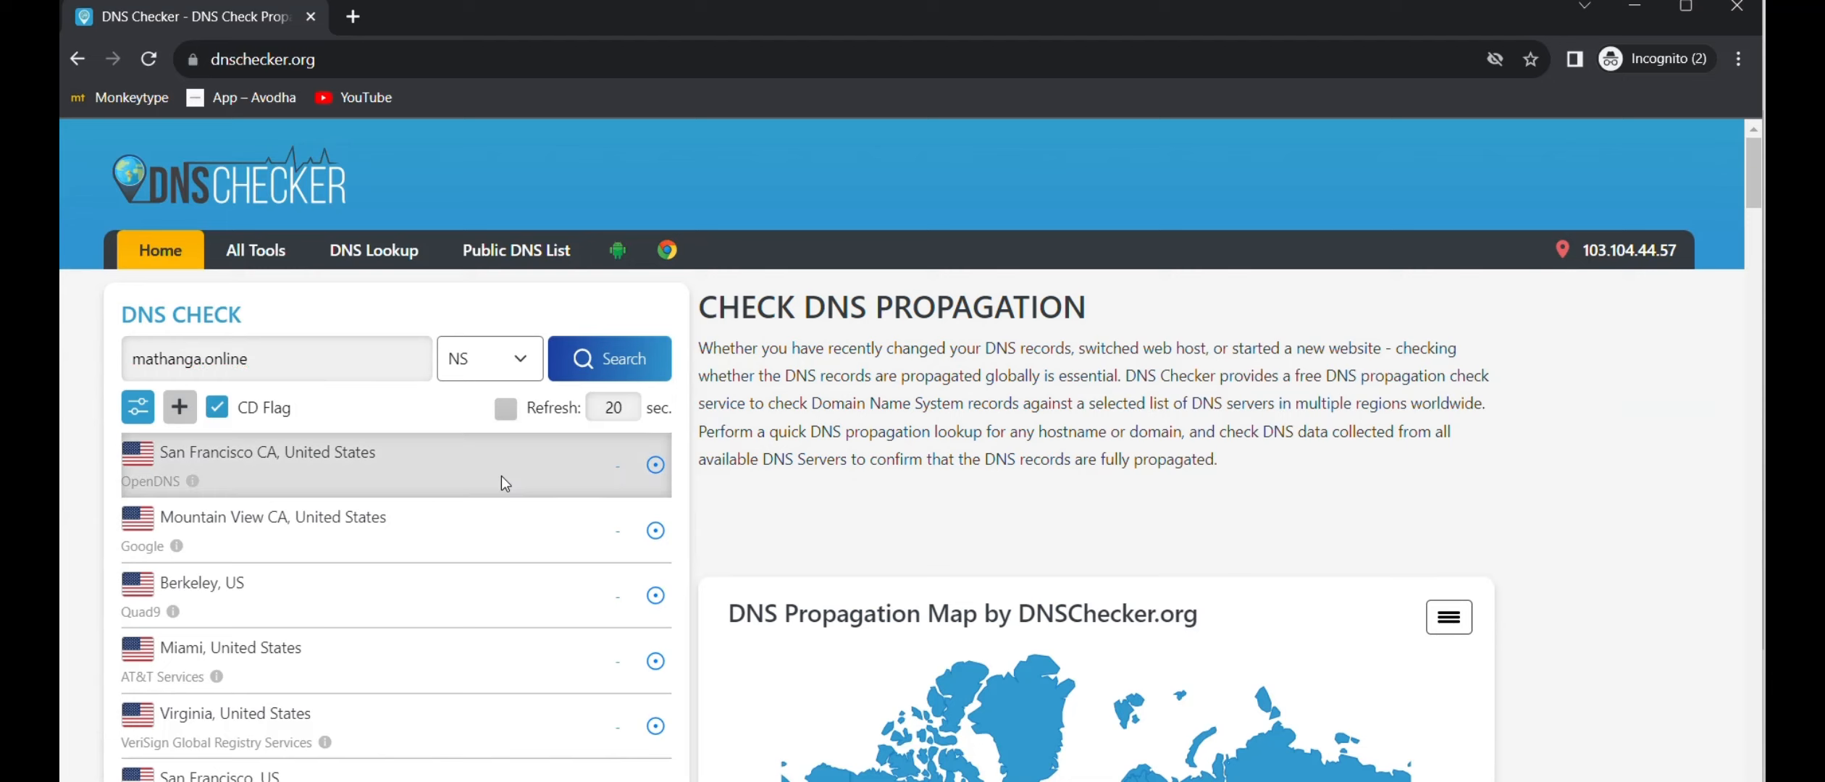
click(572, 382)
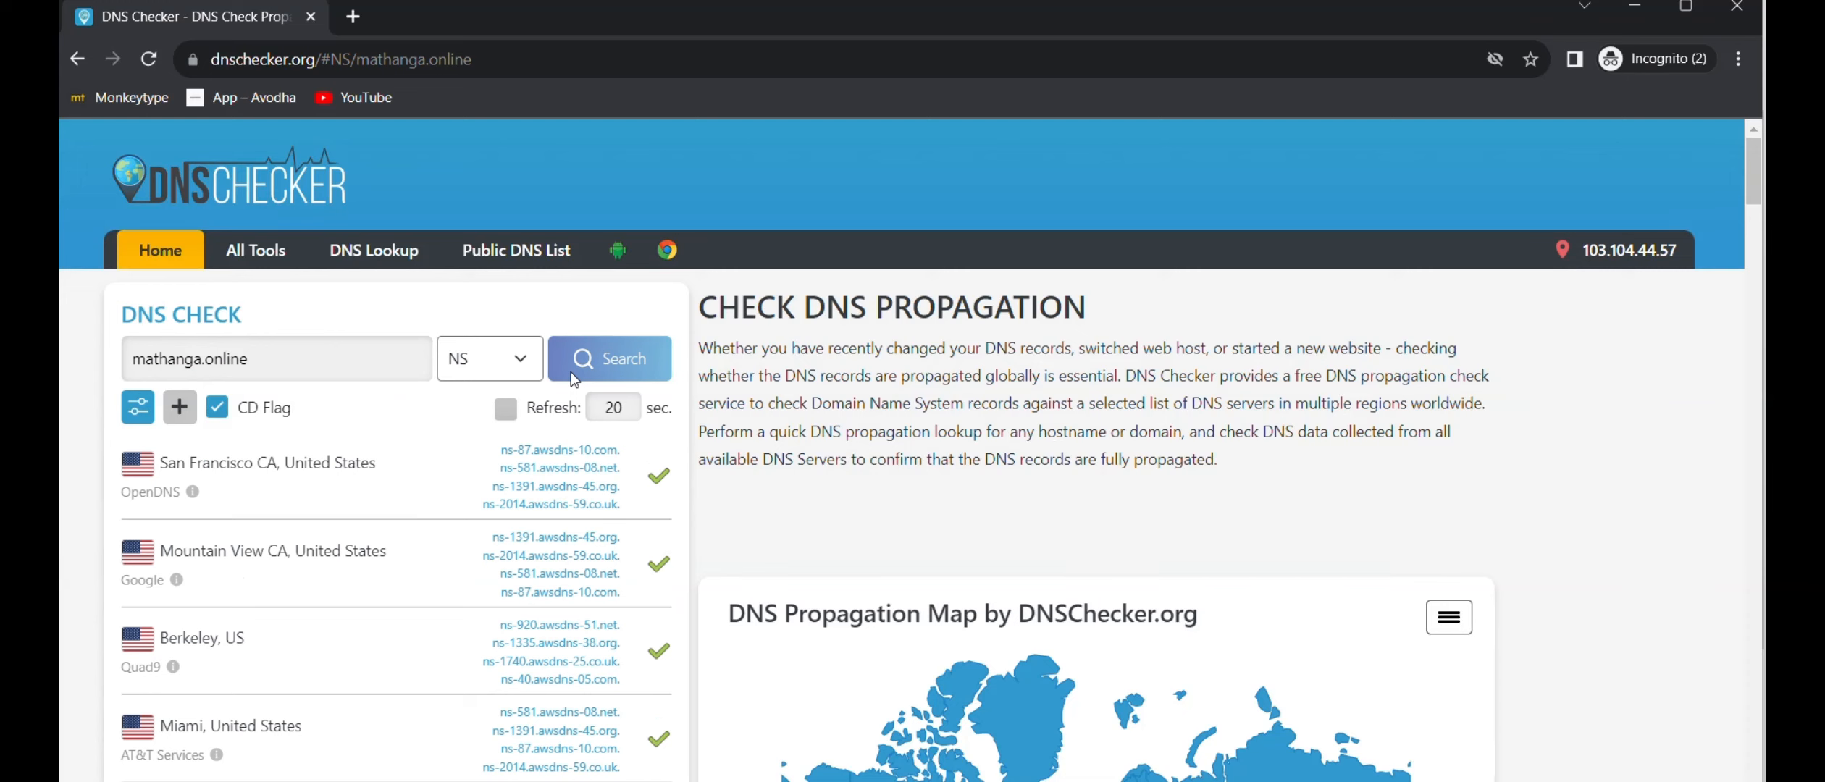
scroll(639, 507, down, 1)
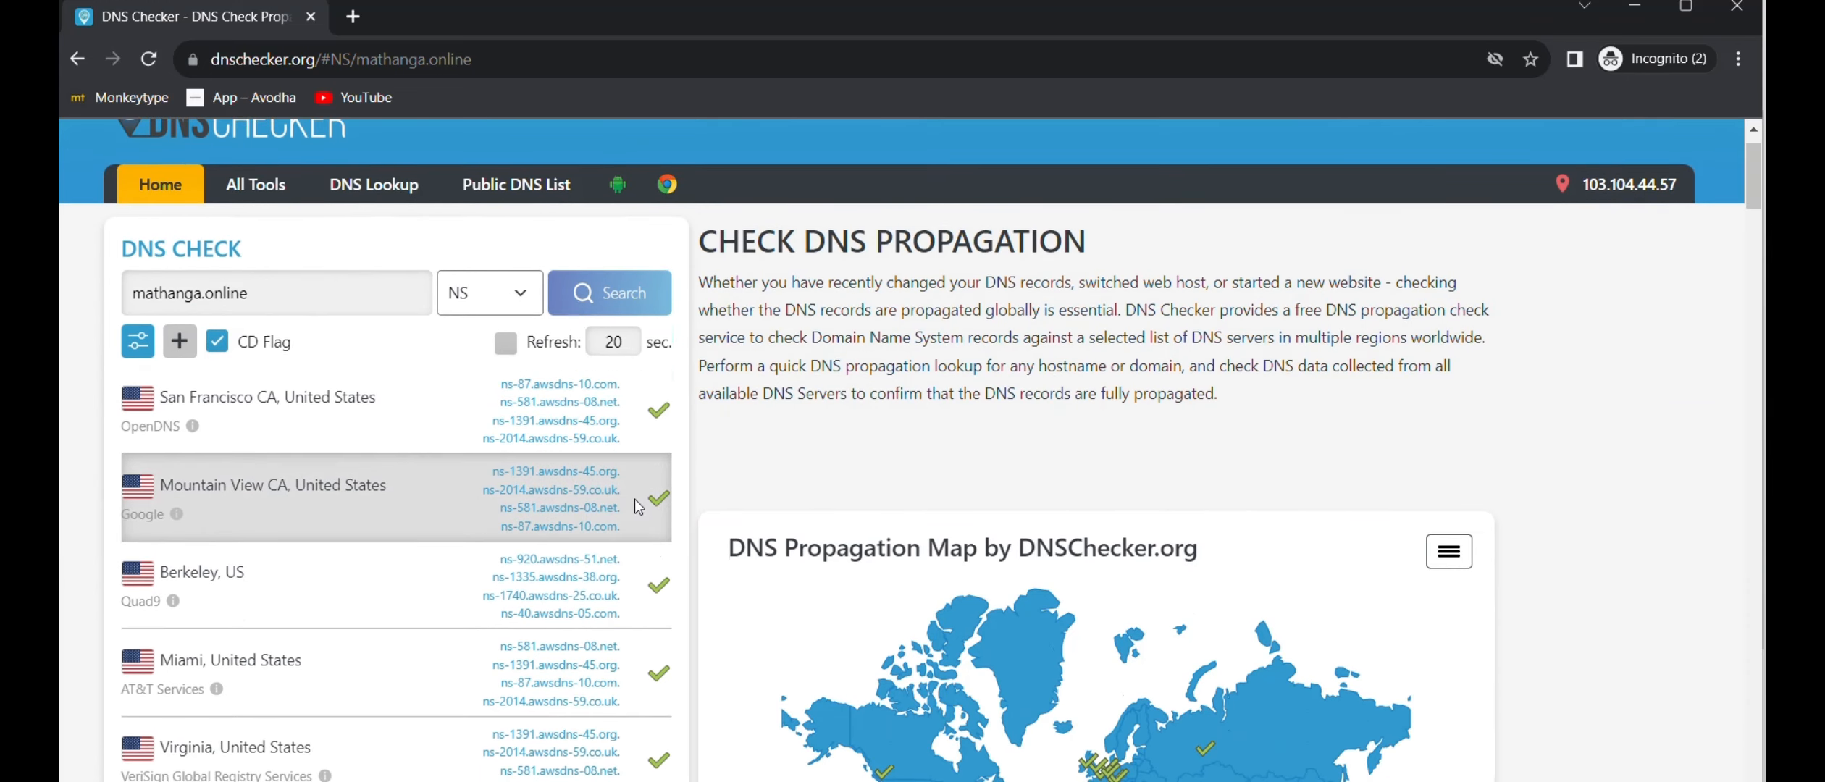
scroll(639, 446, down, 1)
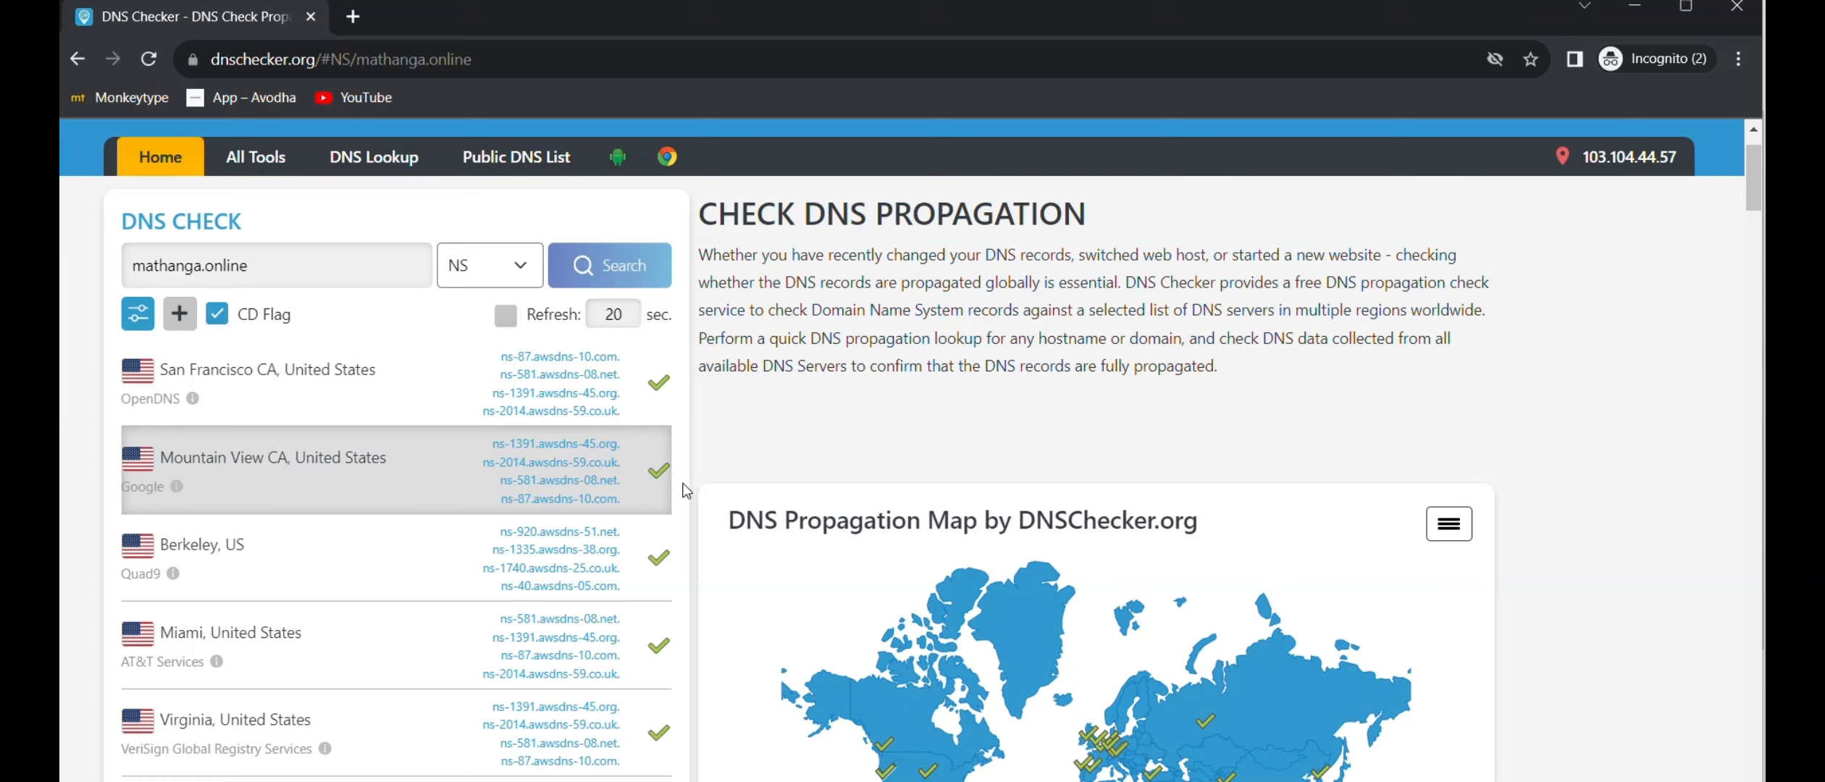
Compare the returned name servers with the AWS name servers in the clipboard history, and close the history.
key(ctrl+grave)
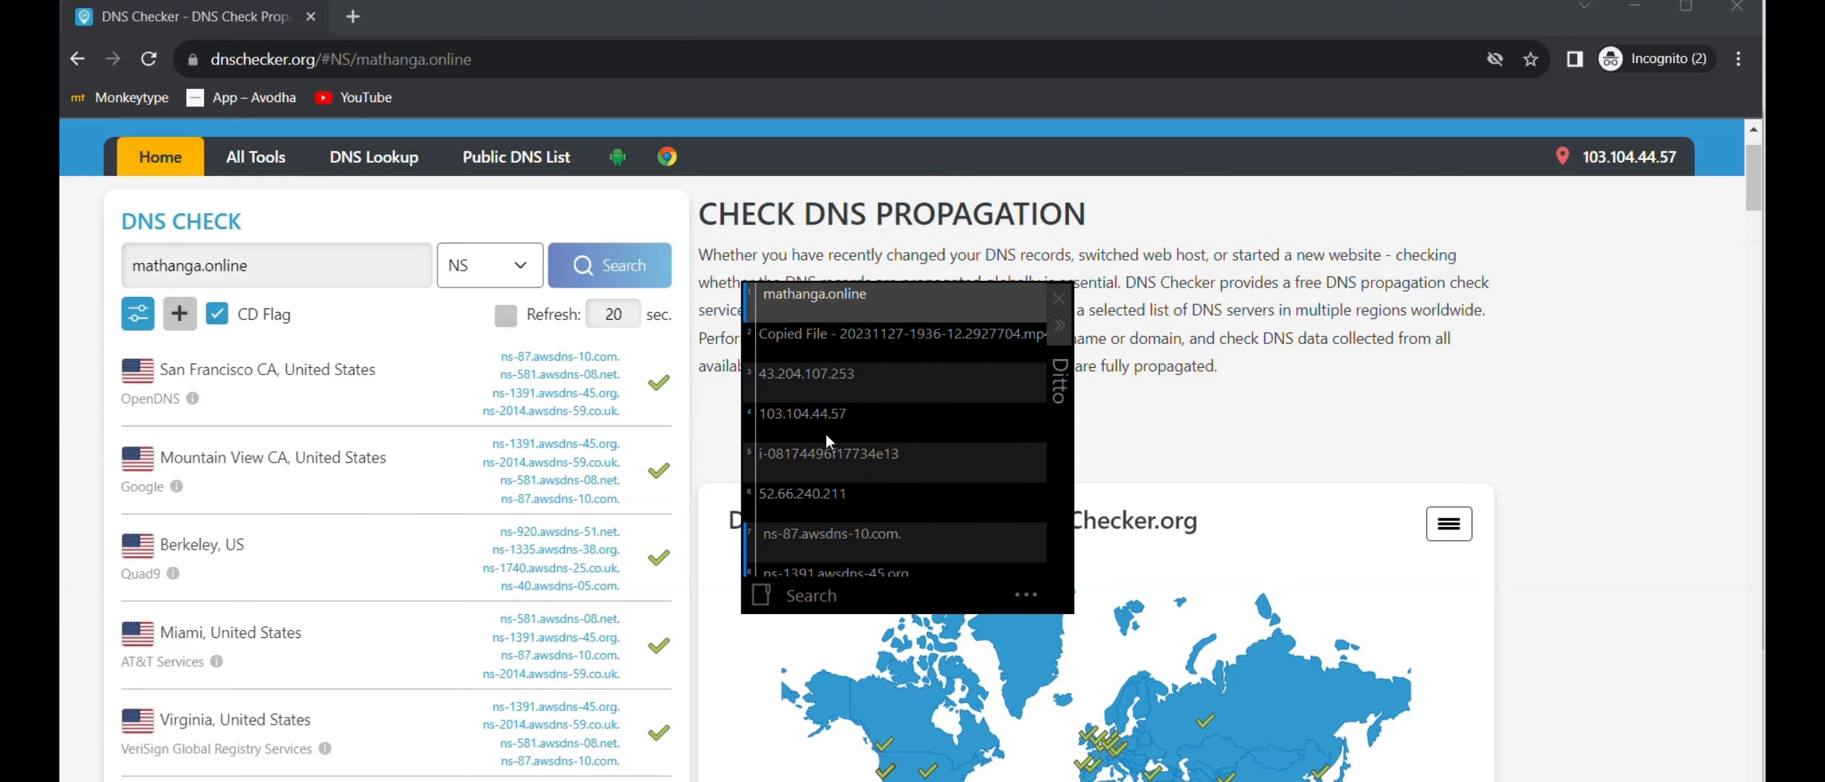
scroll(970, 432, down, 2)
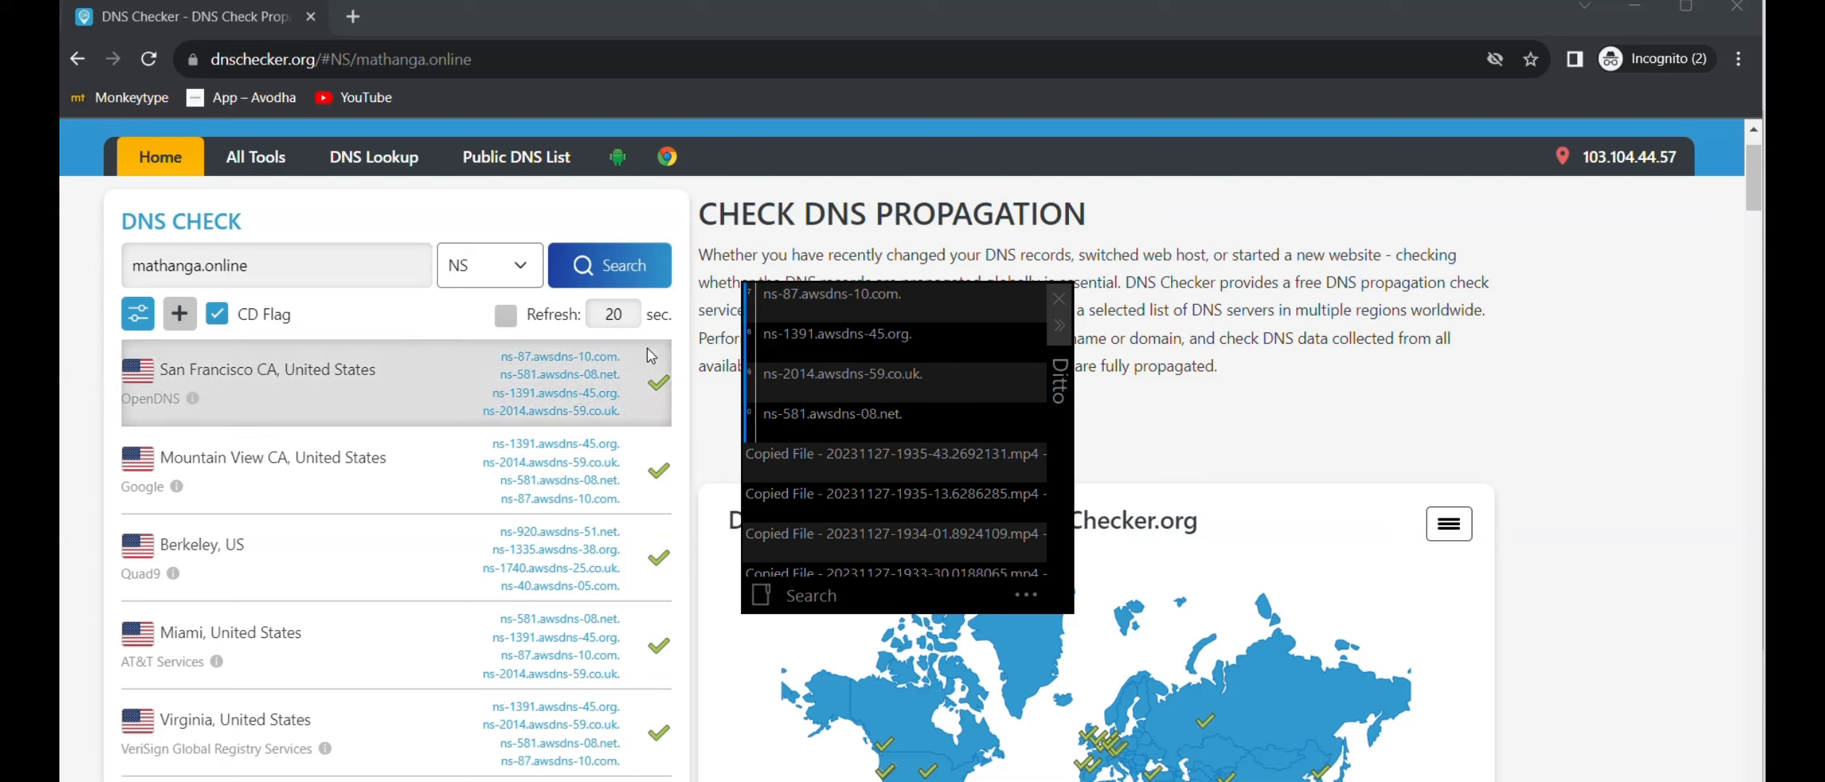
click(1056, 299)
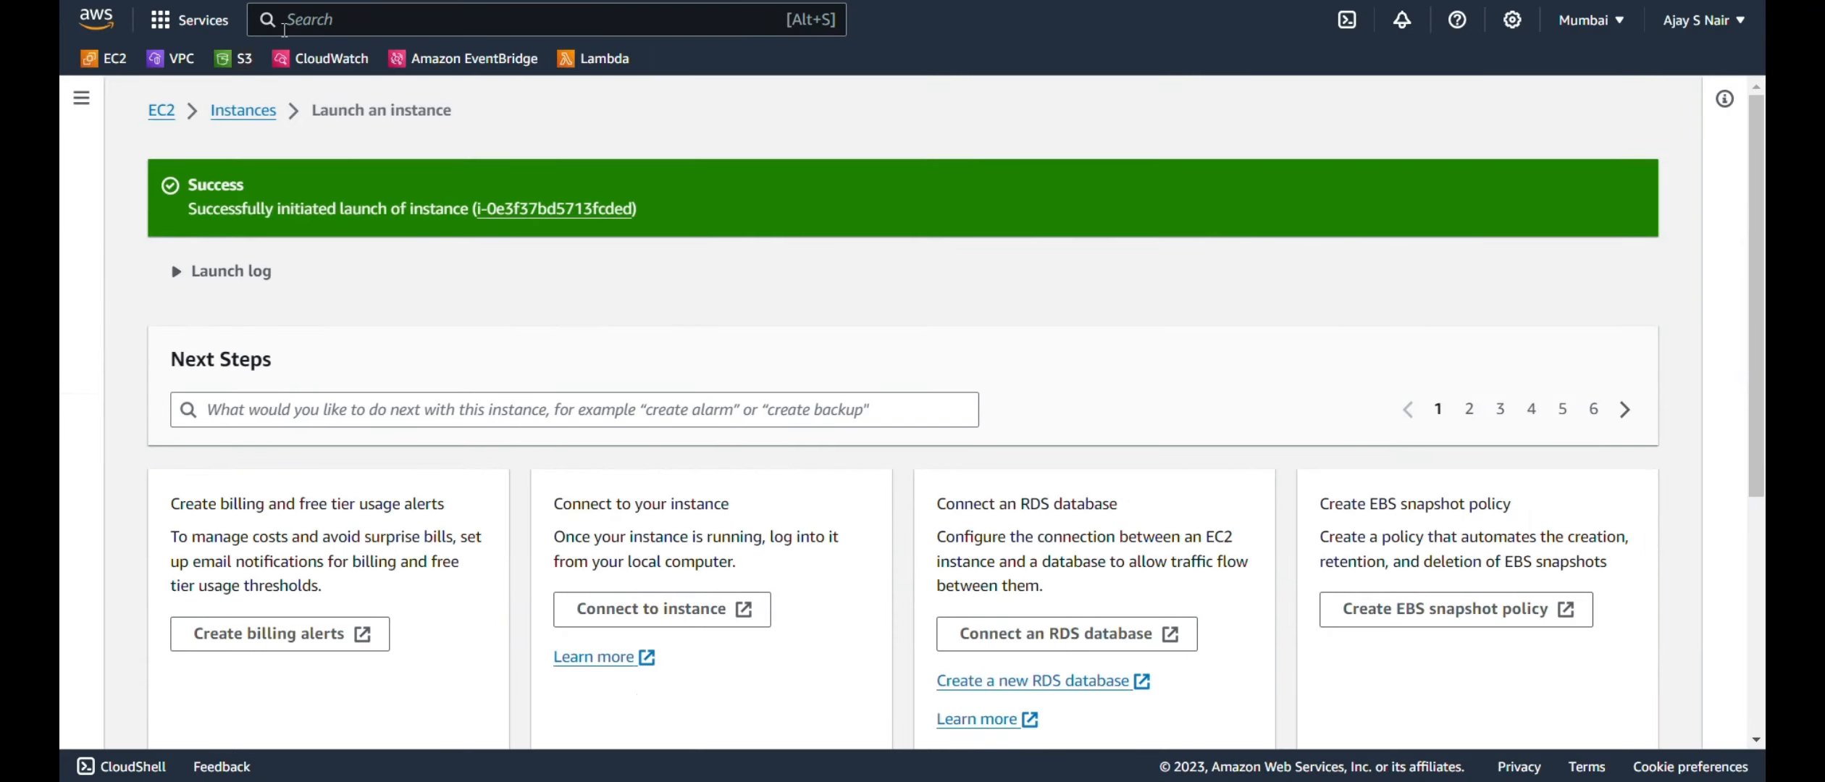
Find Route 53 in the AWS console by searching "r53" and open the records of the mathanga.online hosted zone.
click(296, 25)
text(r53)
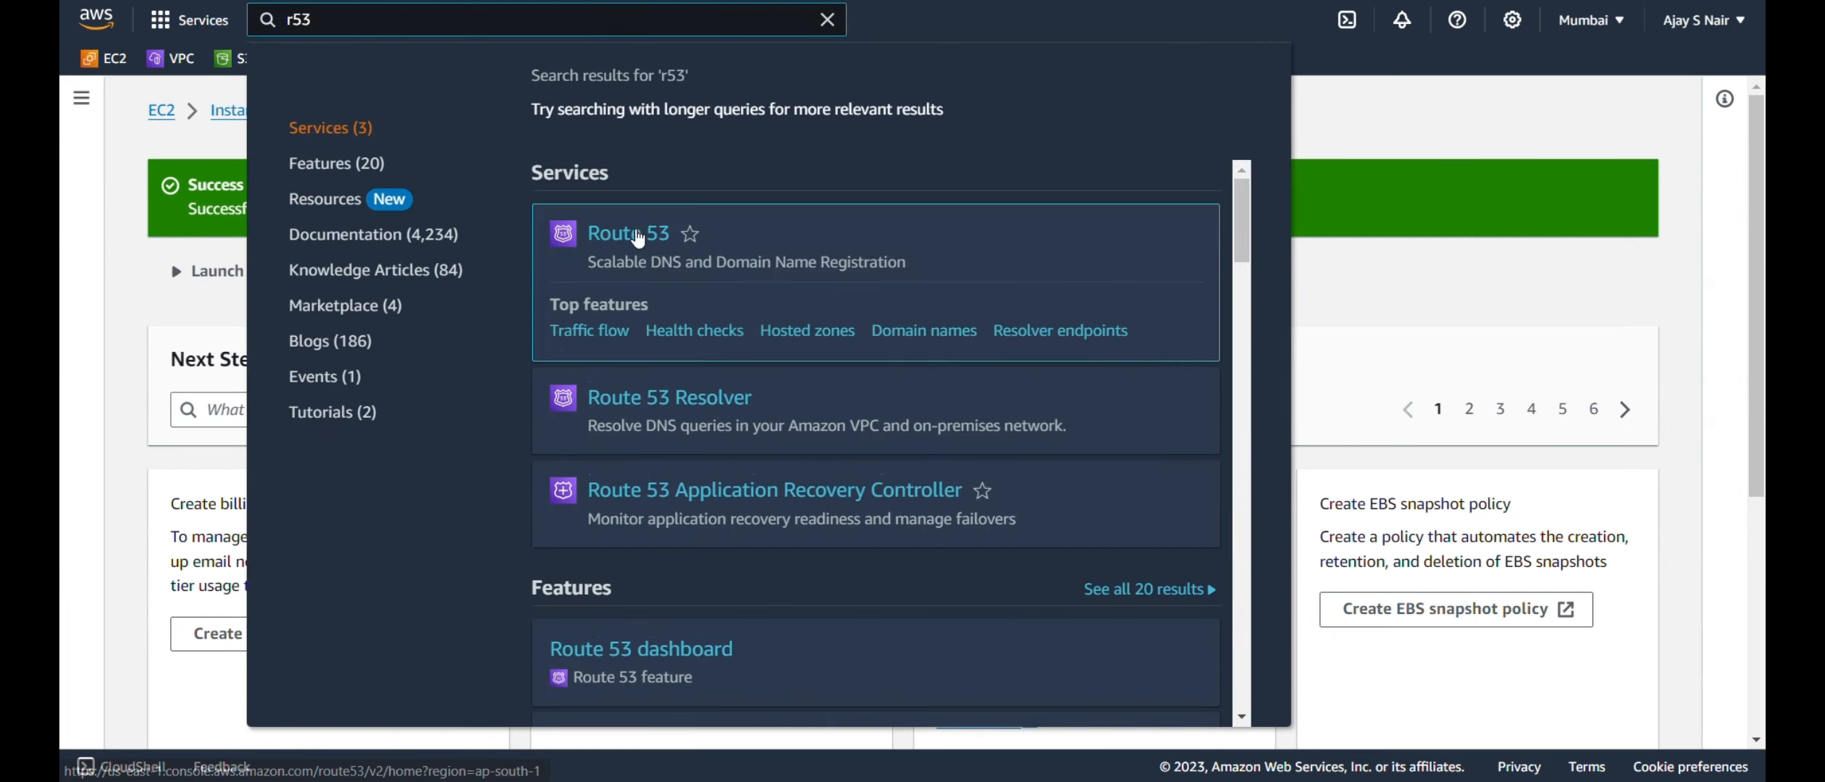
click(638, 235)
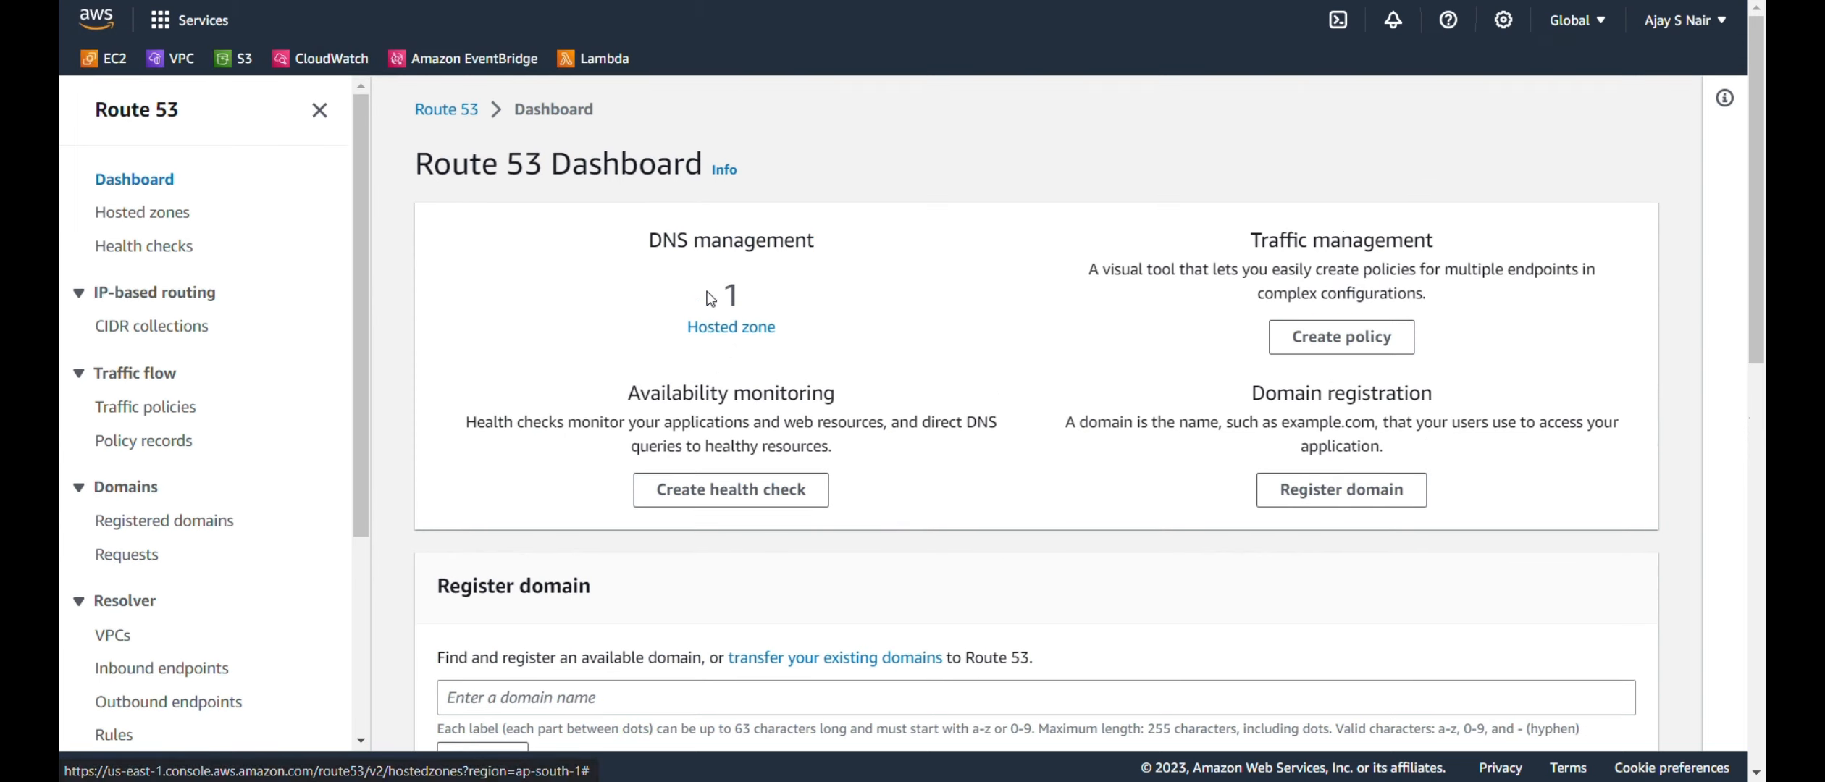
click(725, 337)
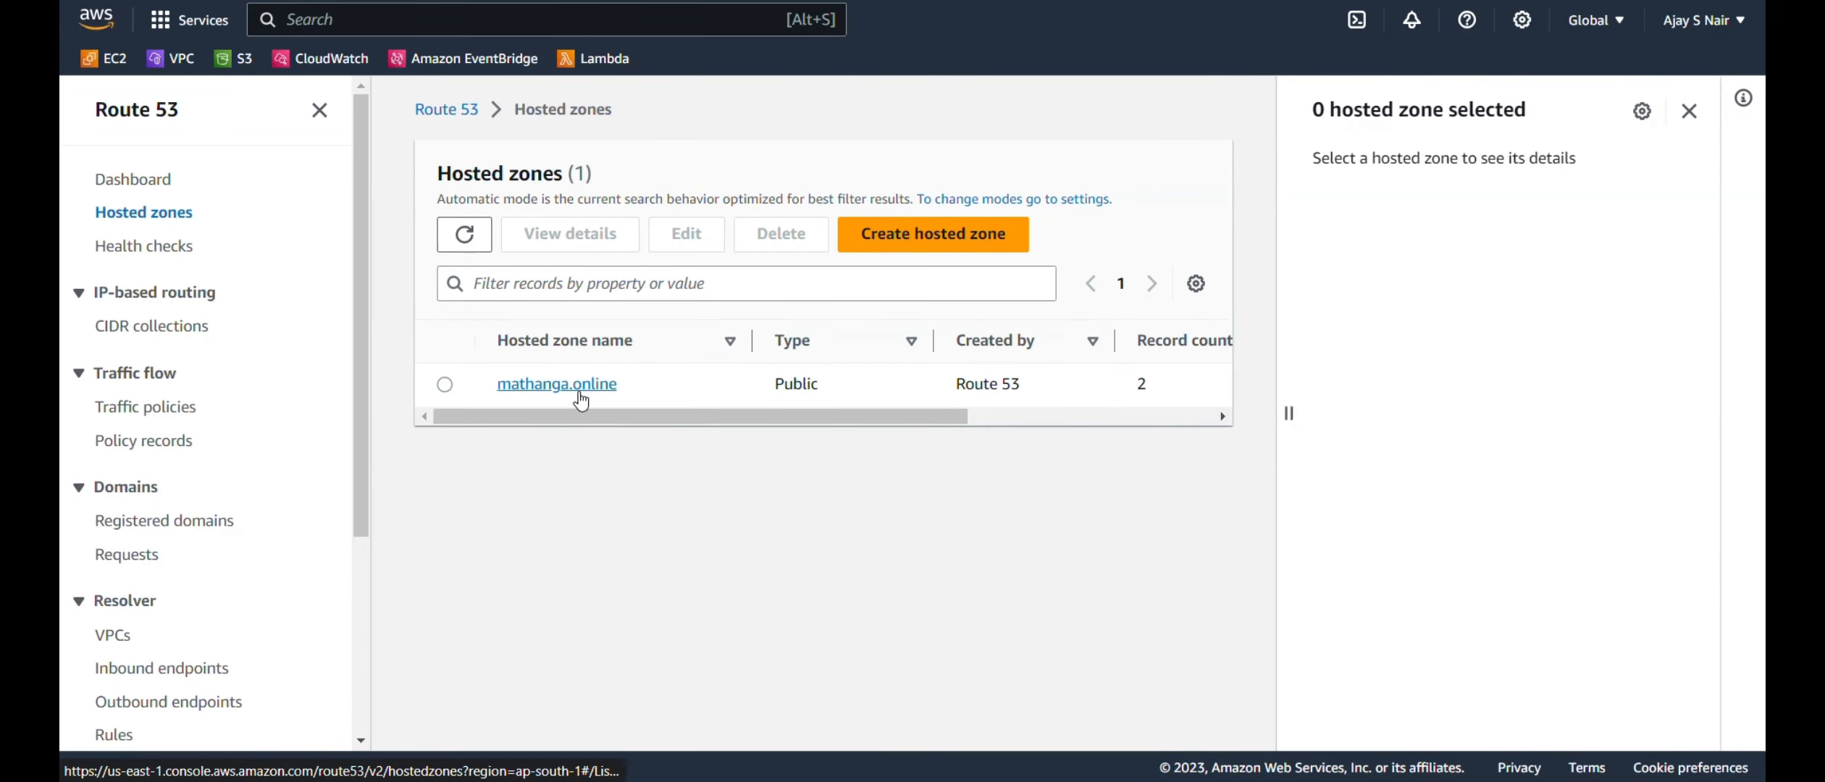
click(579, 388)
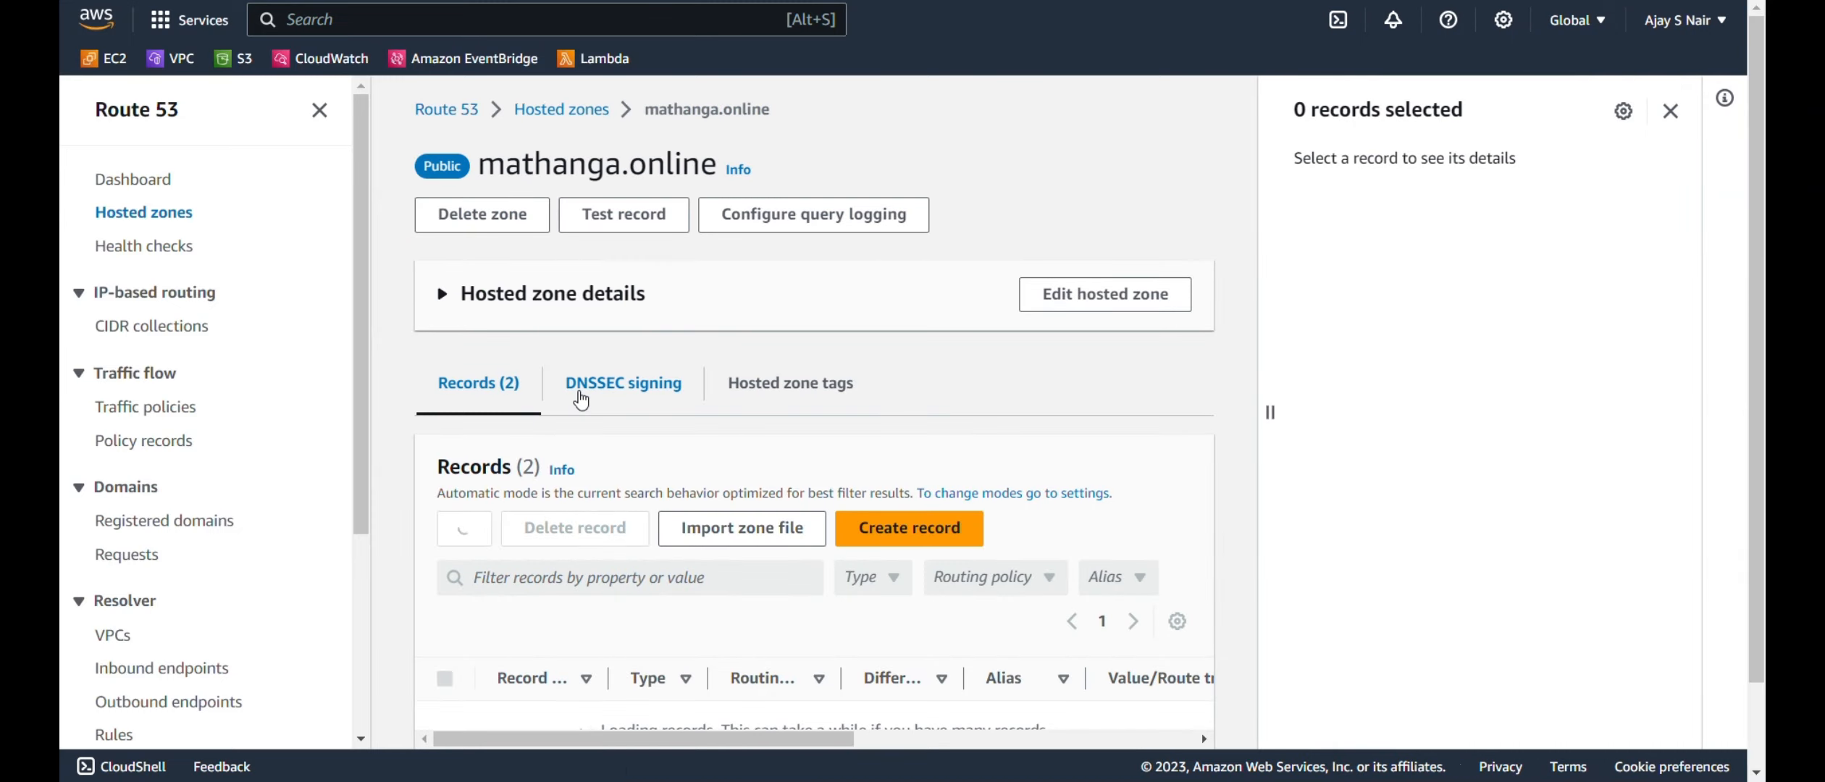
scroll(593, 406, down, 3)
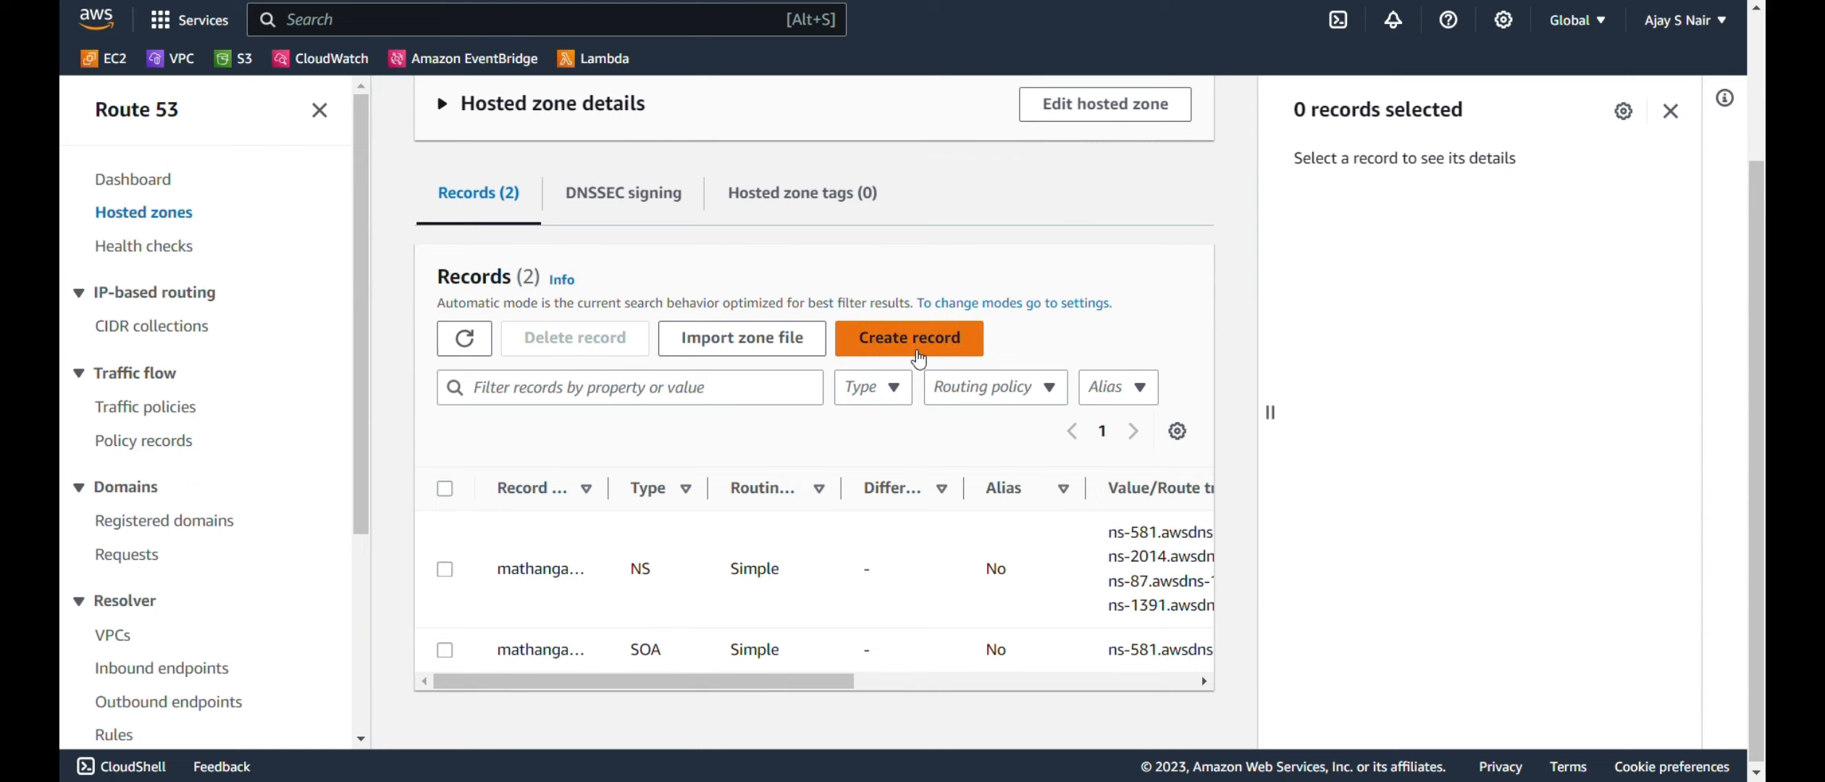
Start a new record for the root domain with record type A, routing traffic to an IPv4 address.
click(917, 350)
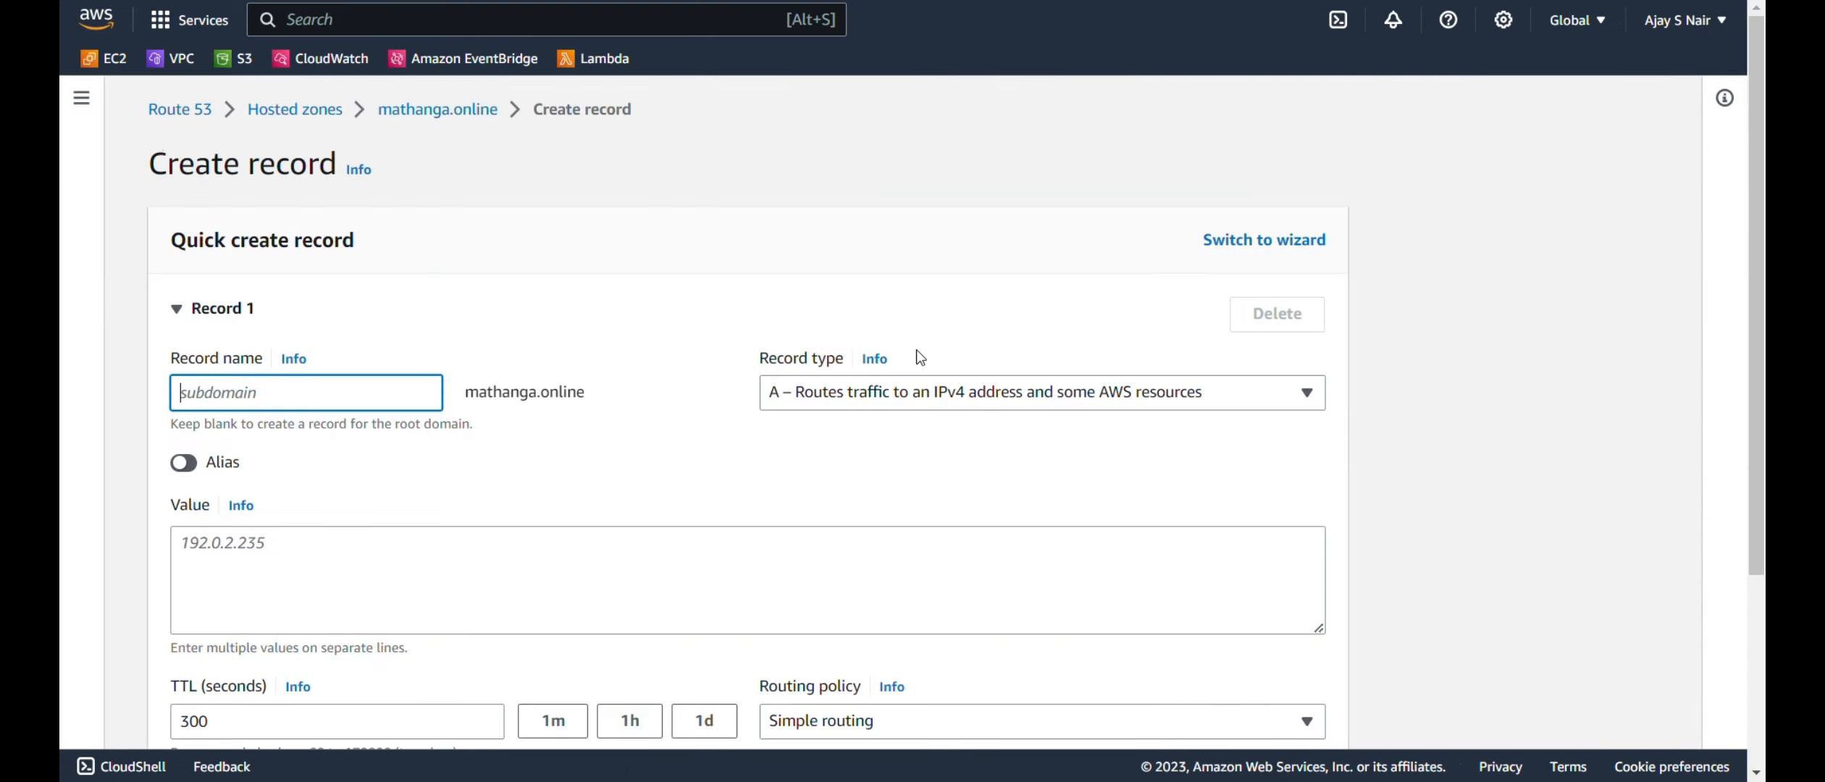
scroll(546, 440, down, 1)
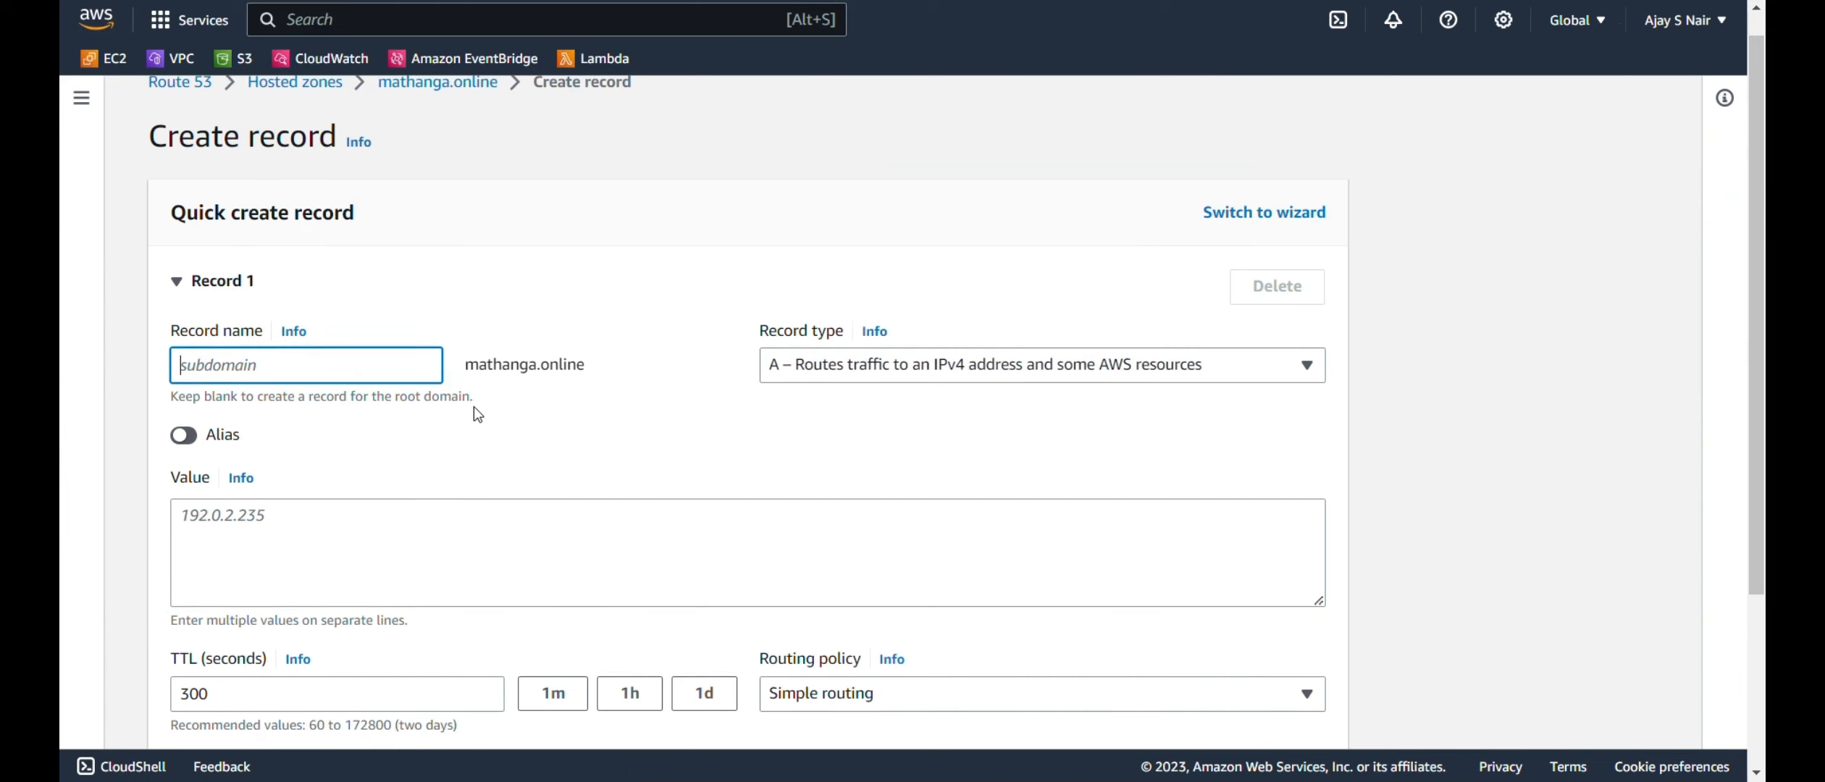
scroll(524, 382, down, 3)
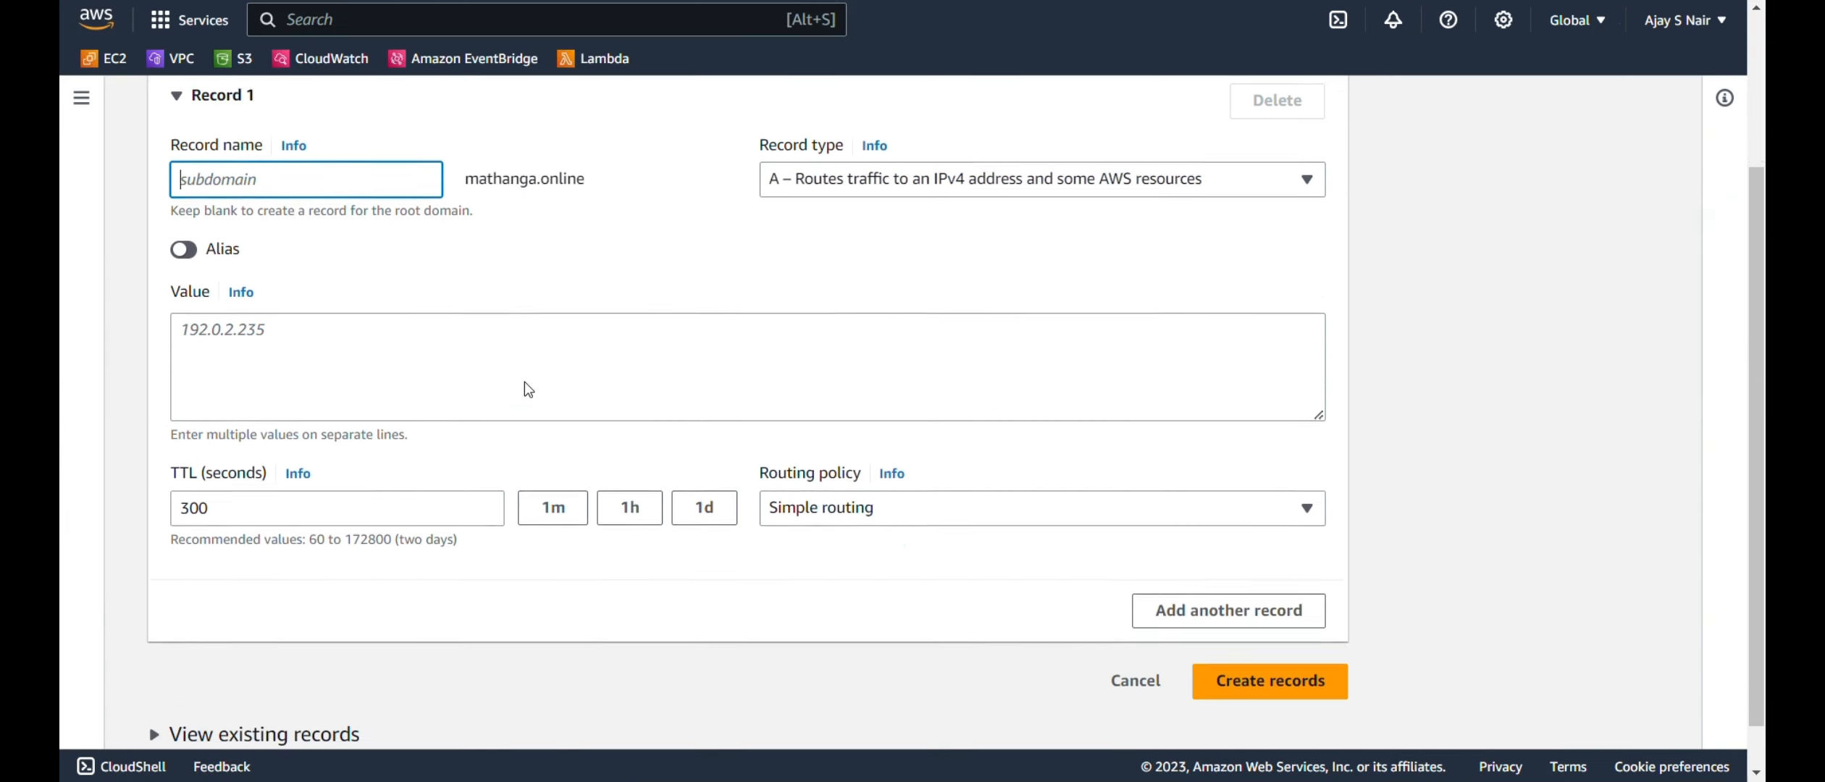
click(821, 168)
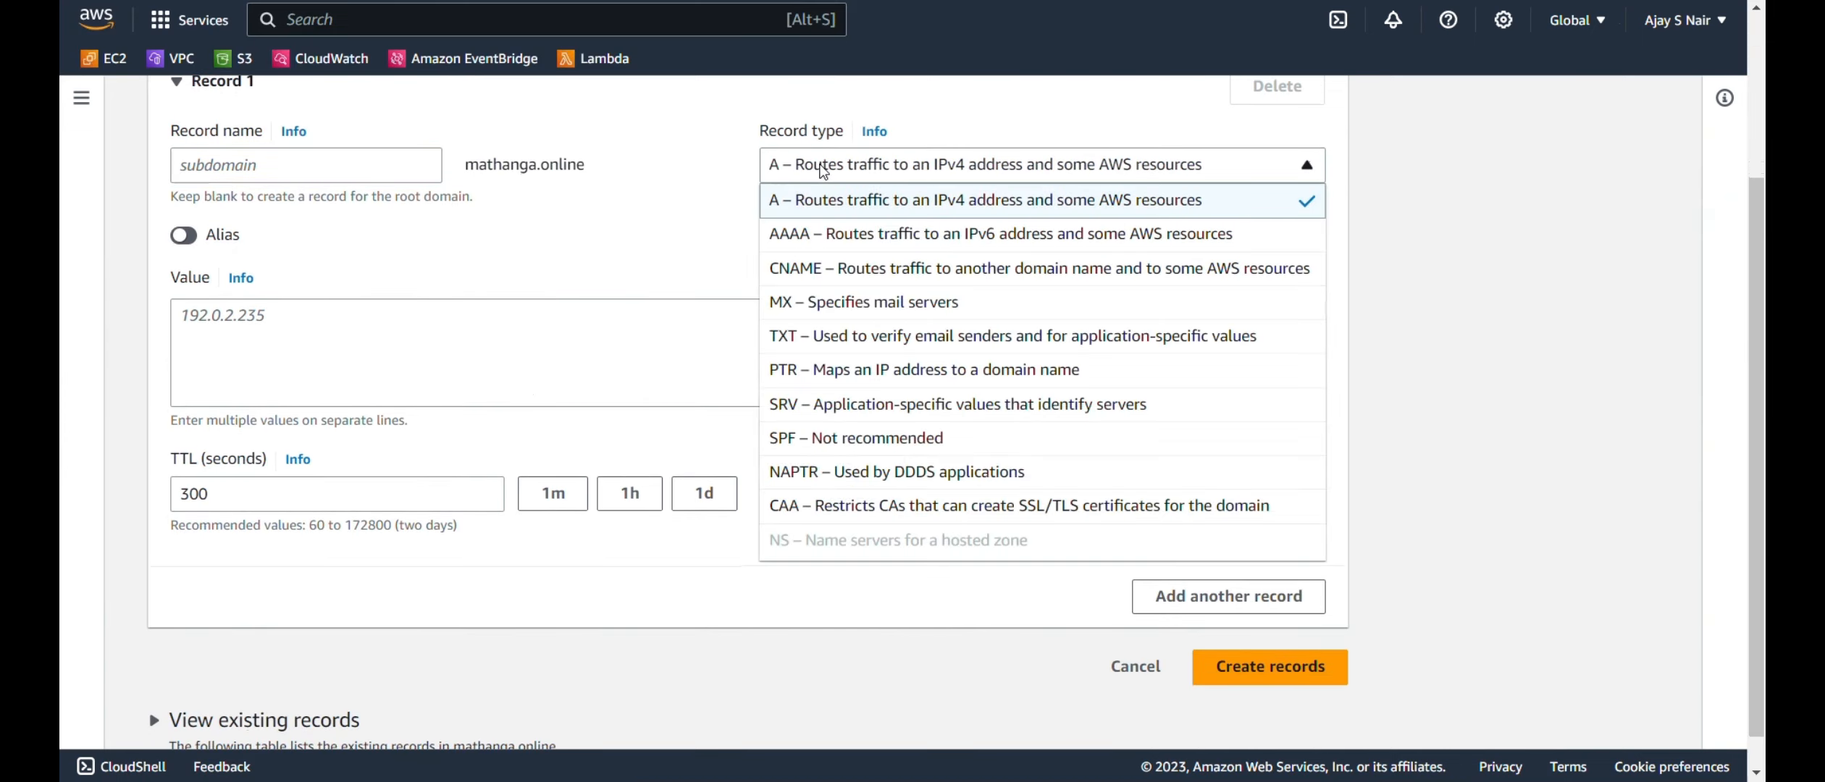
click(825, 198)
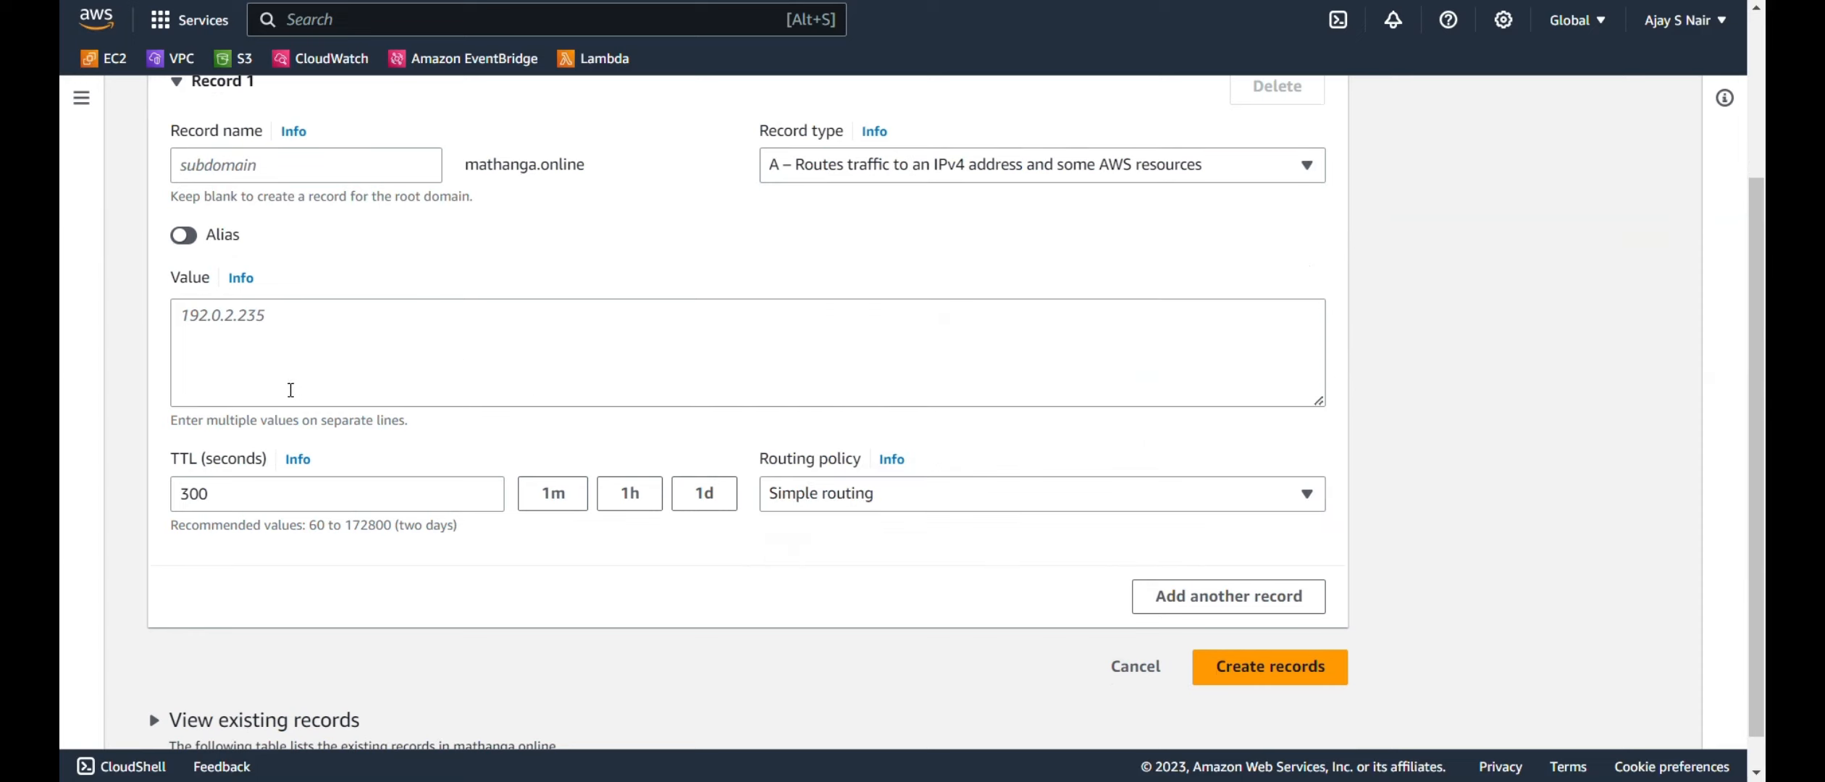
Enter 43.204.107.253 from the clipboard history as the record's value and check it against the Webserver instance's public IPv4 address.
click(297, 362)
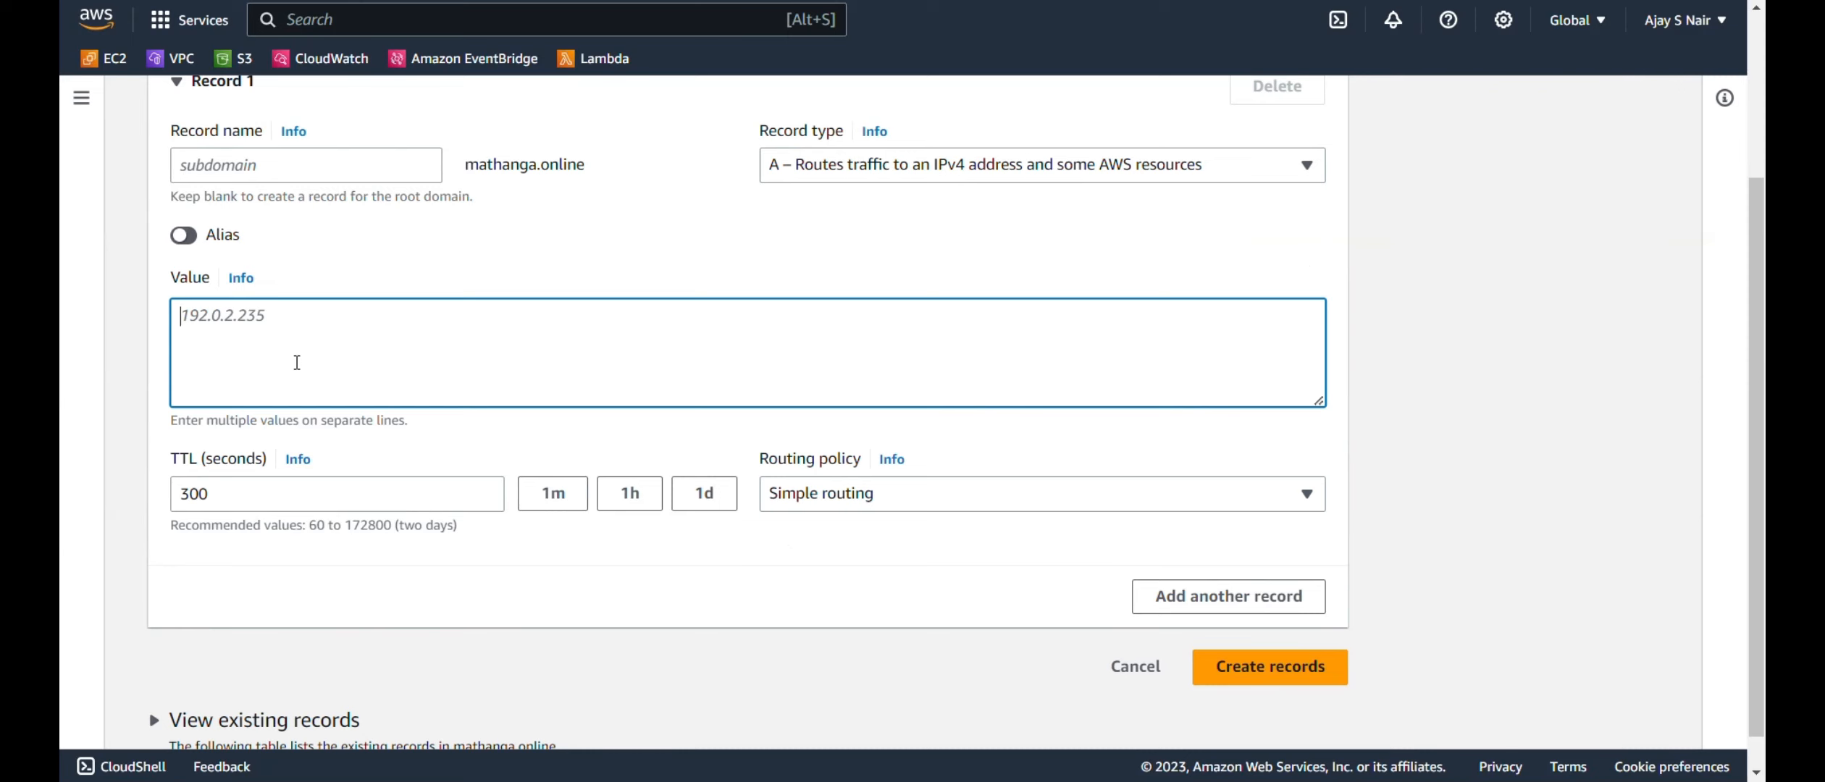
key(ctrl+grave)
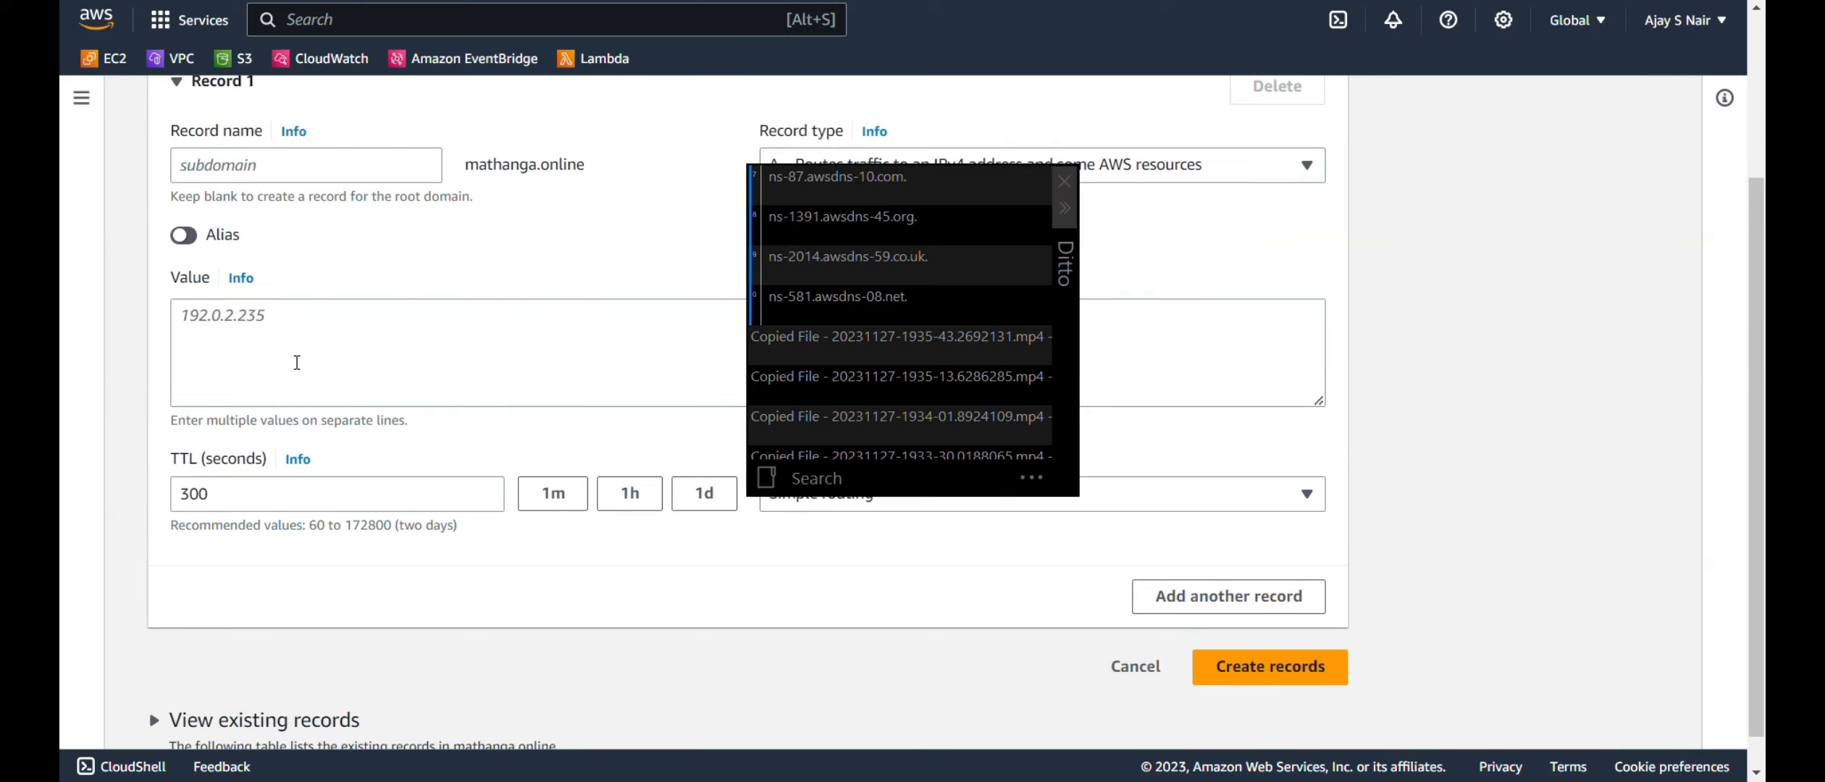
key(Down)
key(Down)
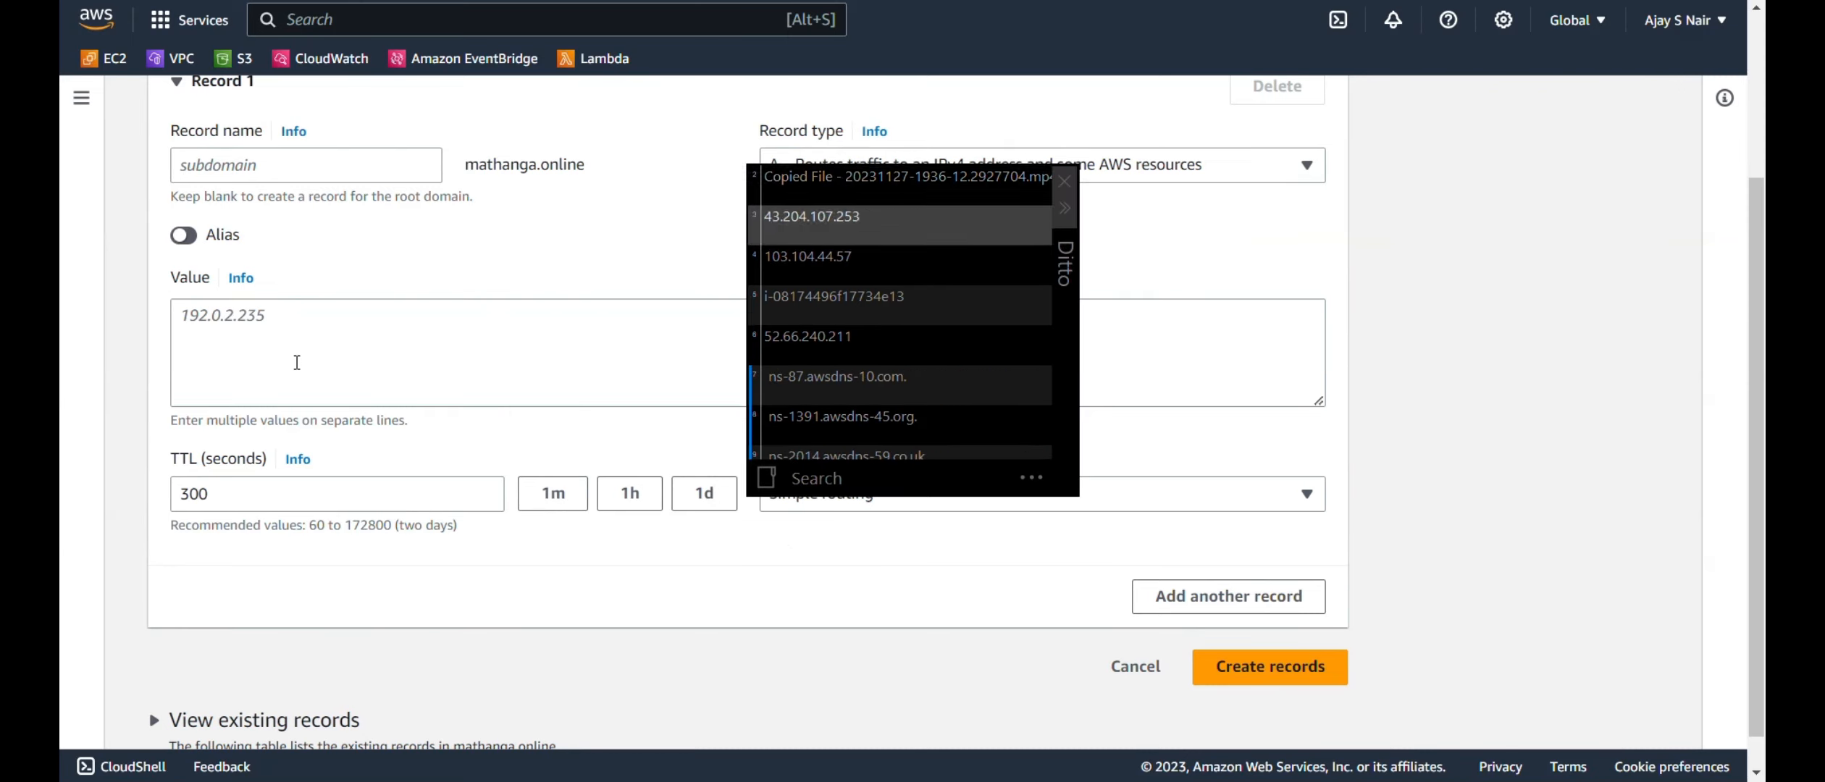
key(Return)
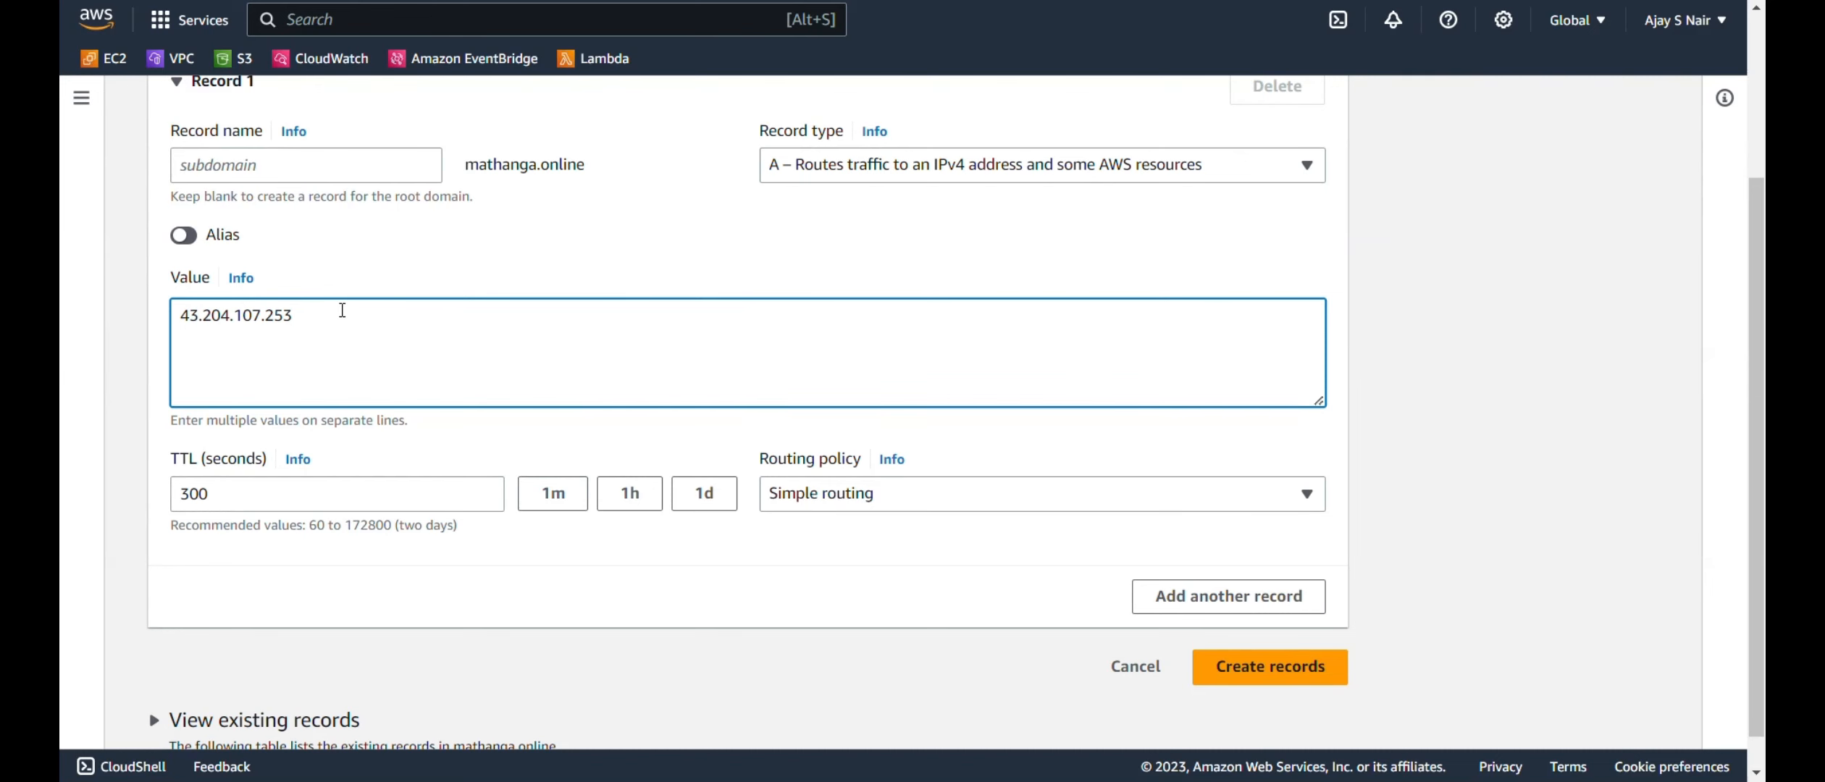
key(ctrl+shift+Tab)
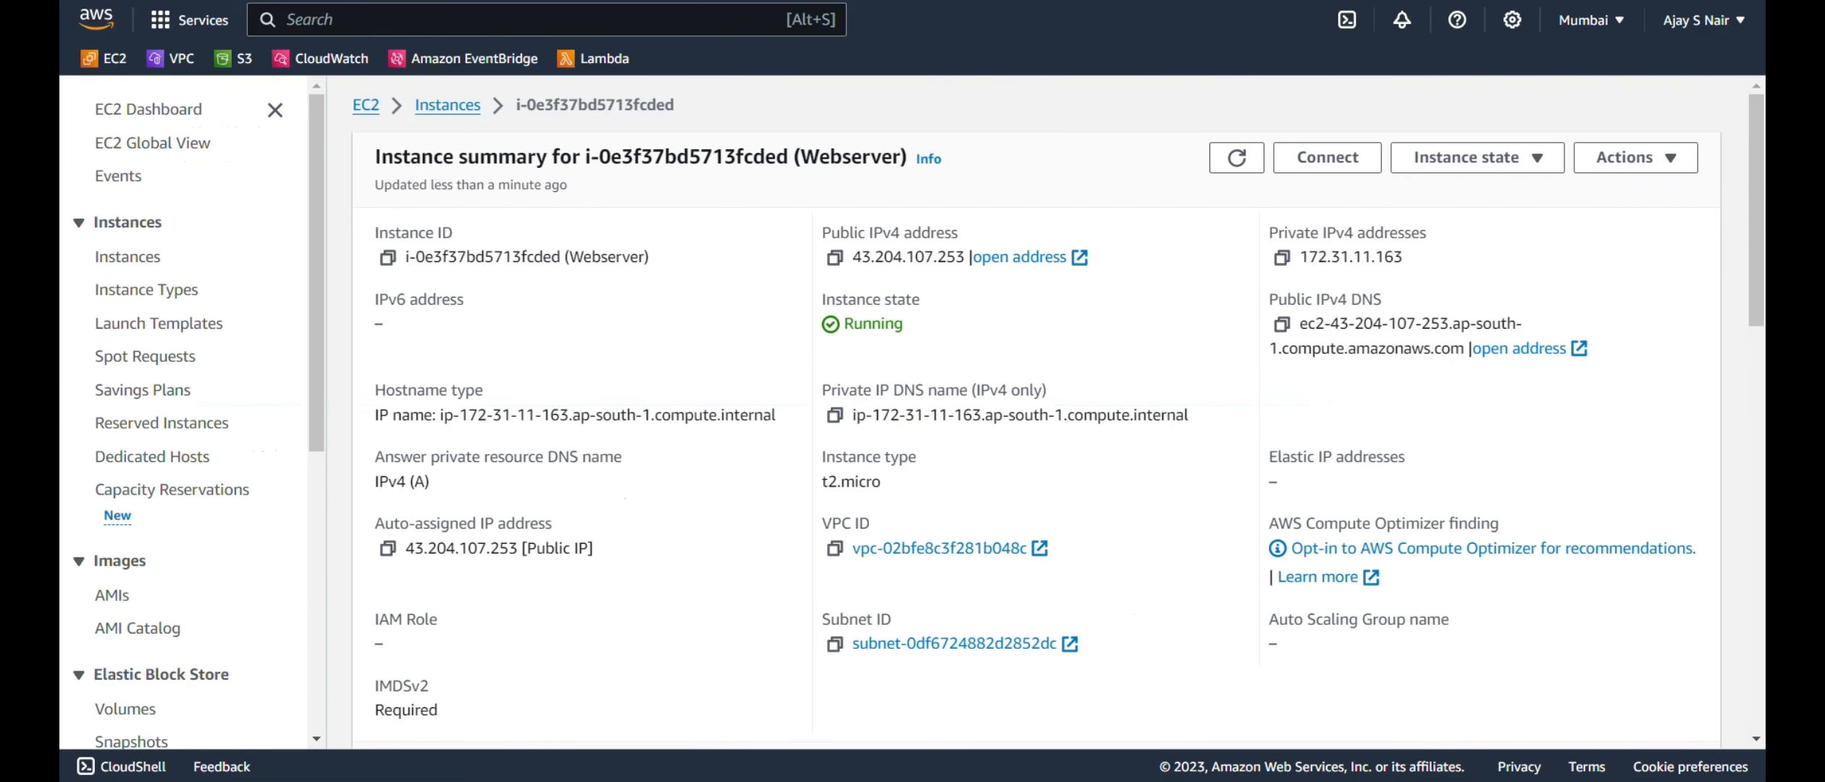
Return to the new record form and create the A record for mathanga.online.
key(ctrl+Tab)
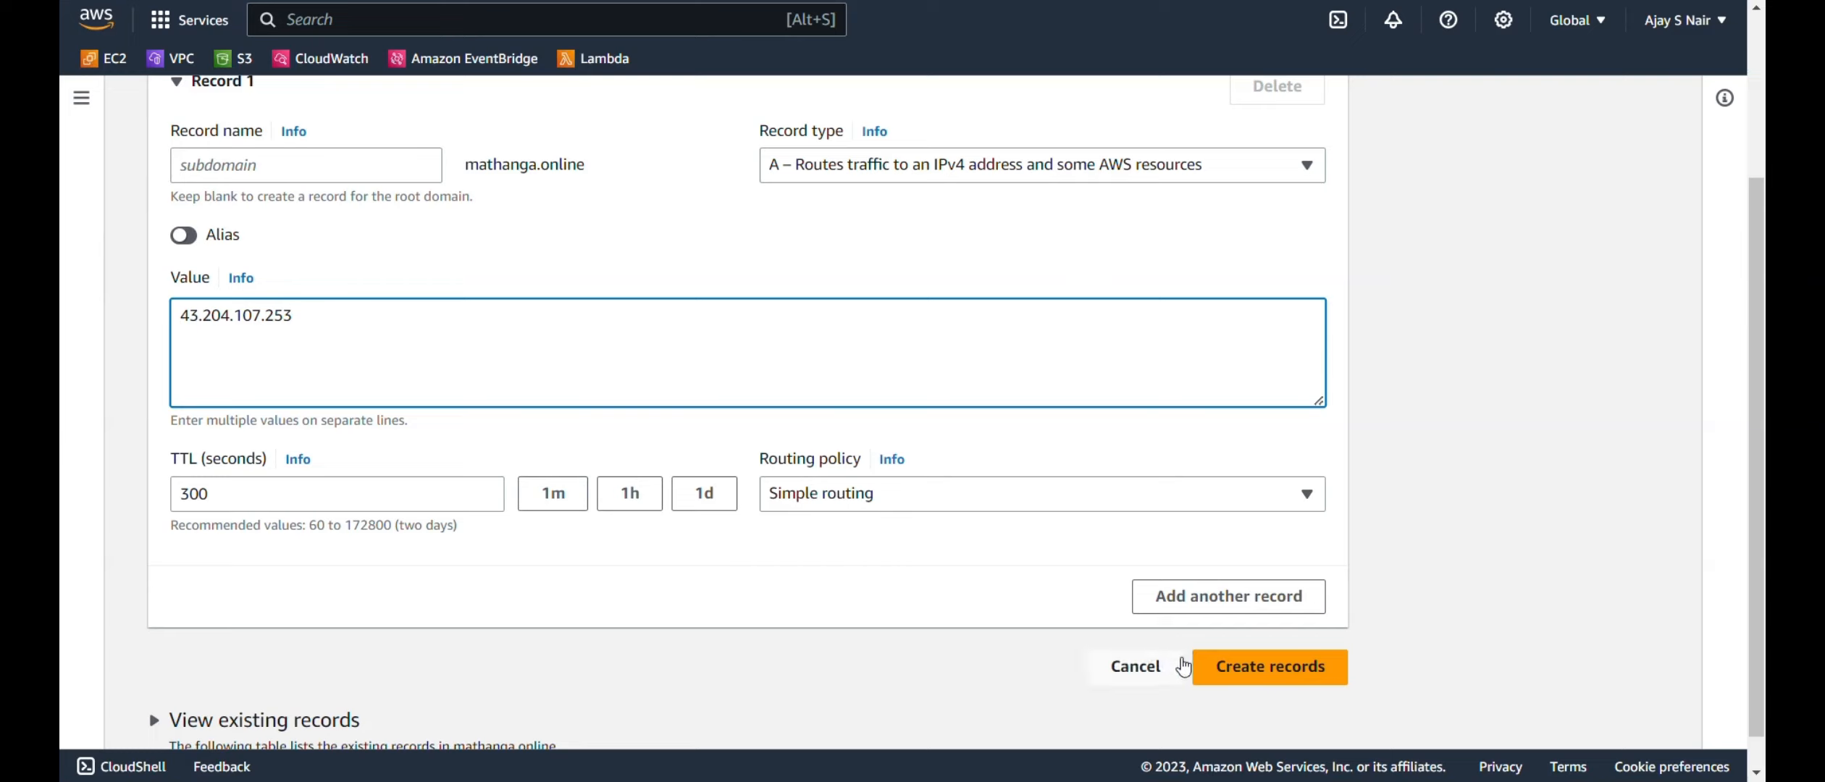
click(1245, 681)
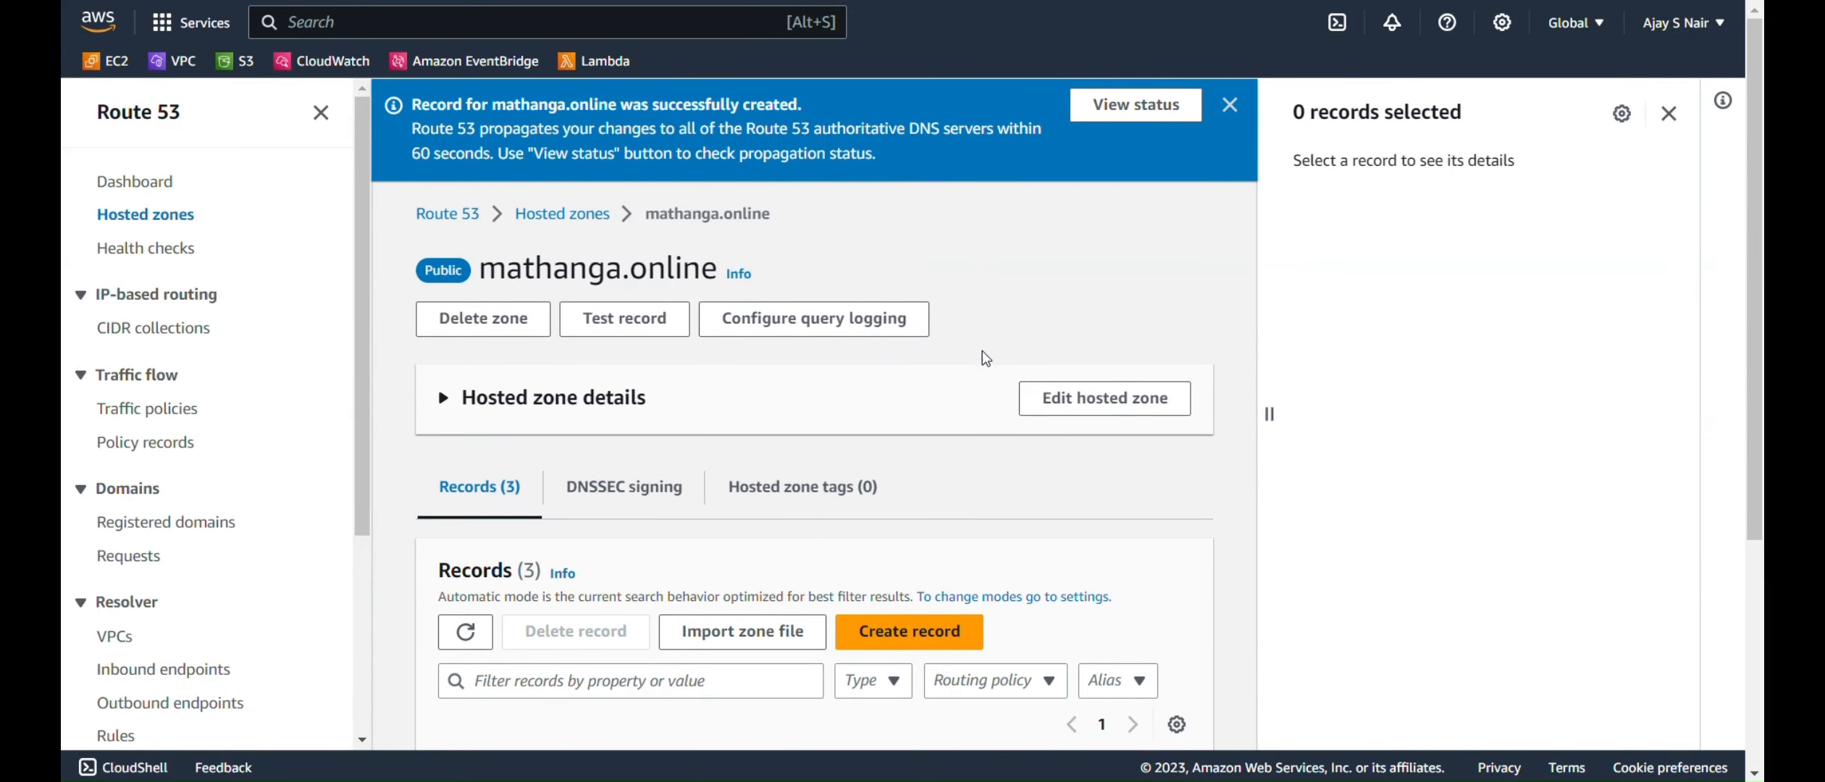
Switch to the Ubuntu terminal and query the domain's A record with "dig A mathanga.online".
click(1124, 781)
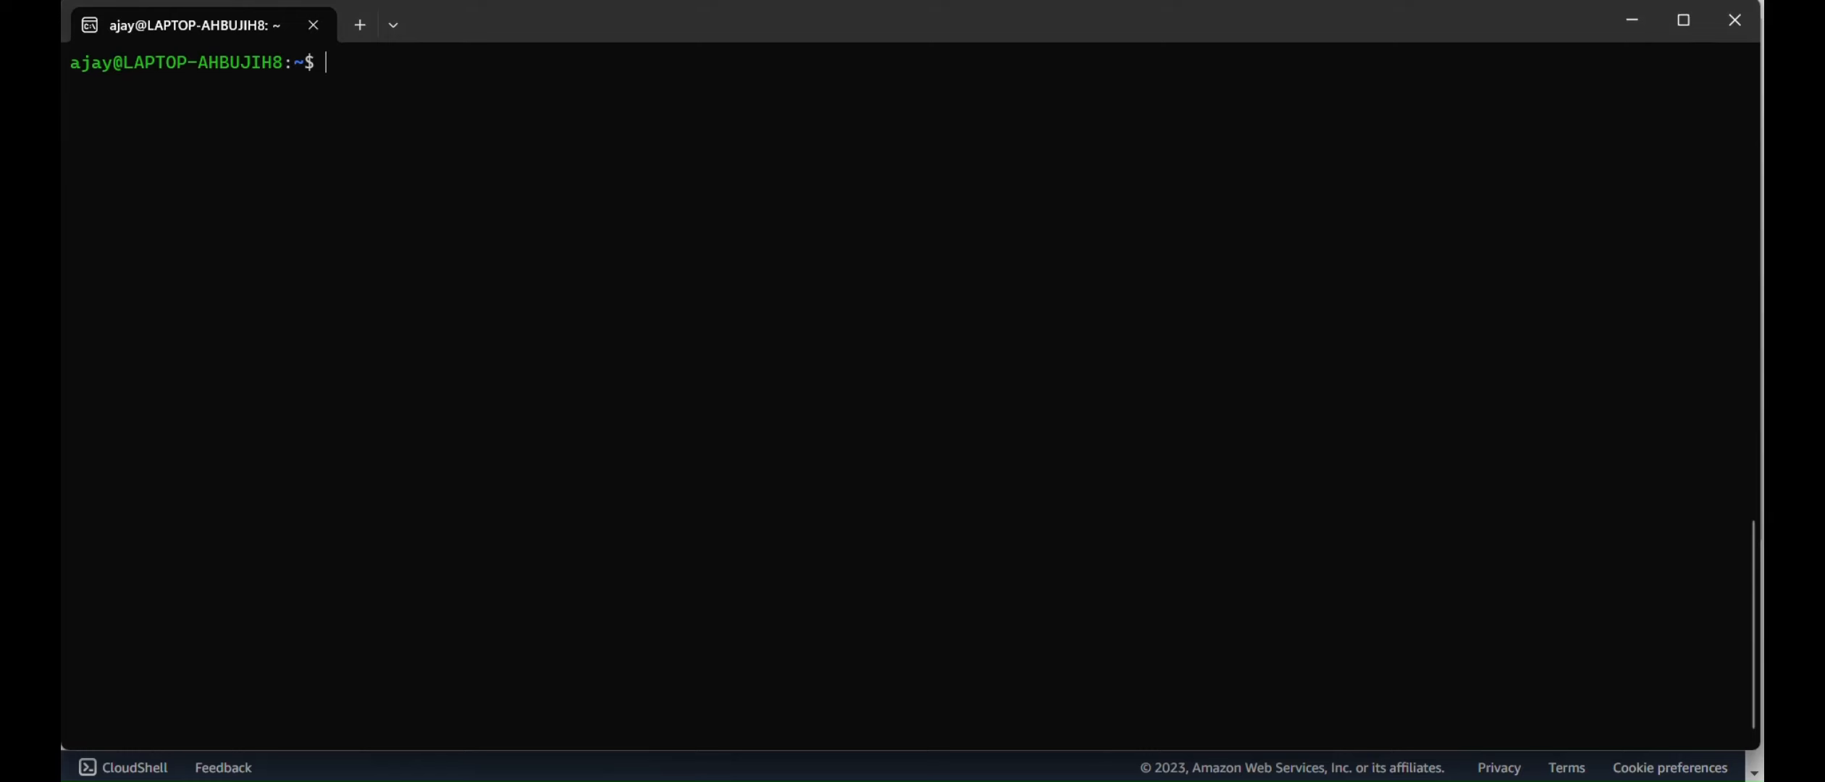
text(dig A mathanga.online)
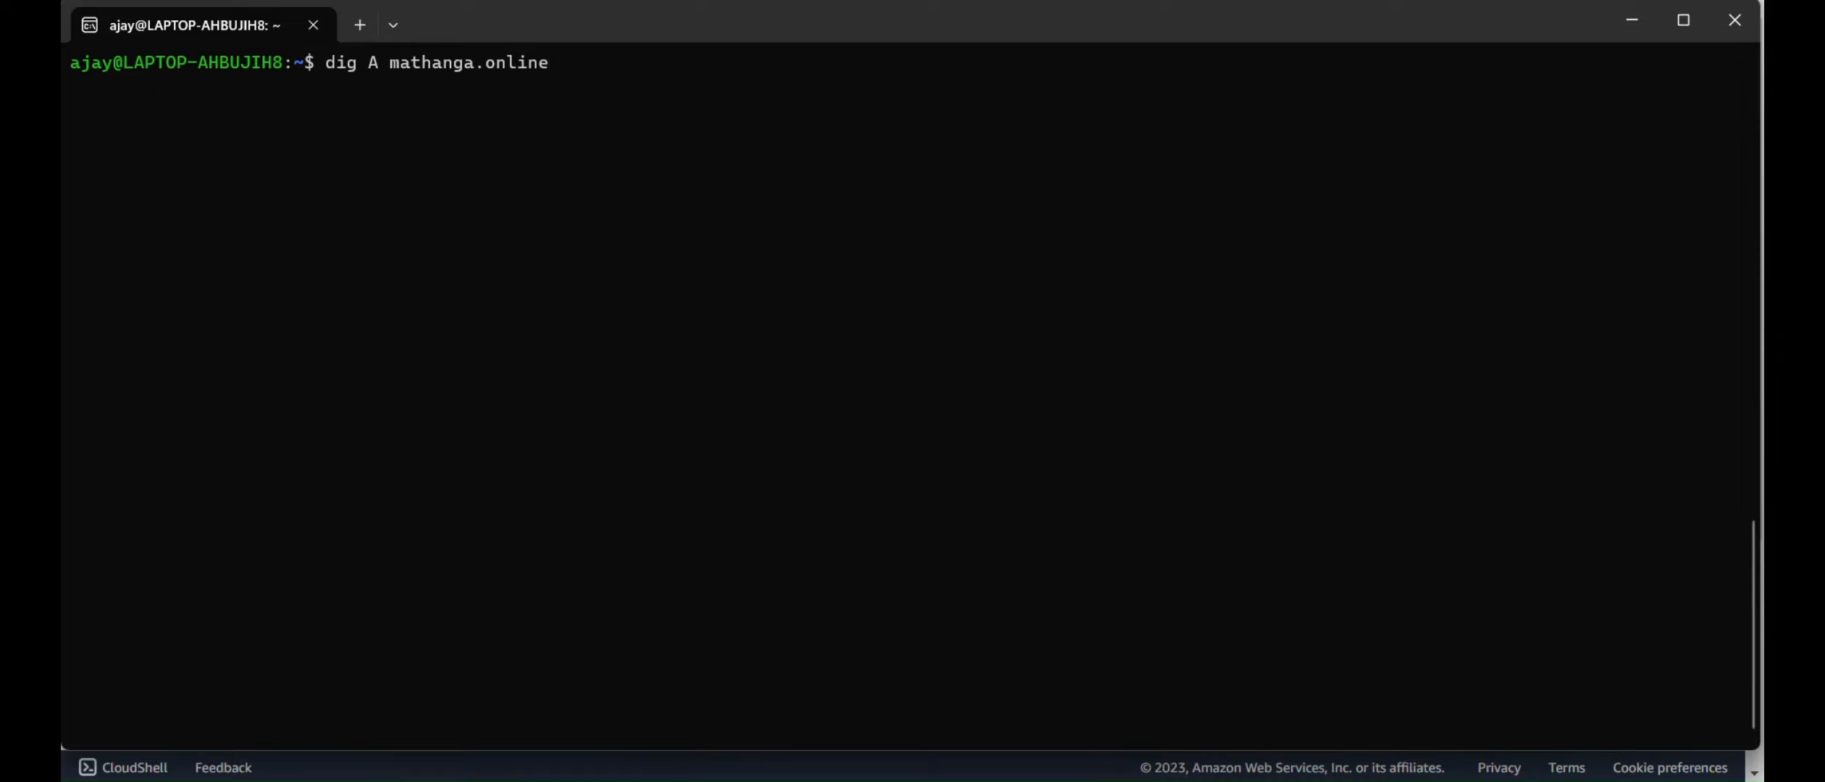
key(Return)
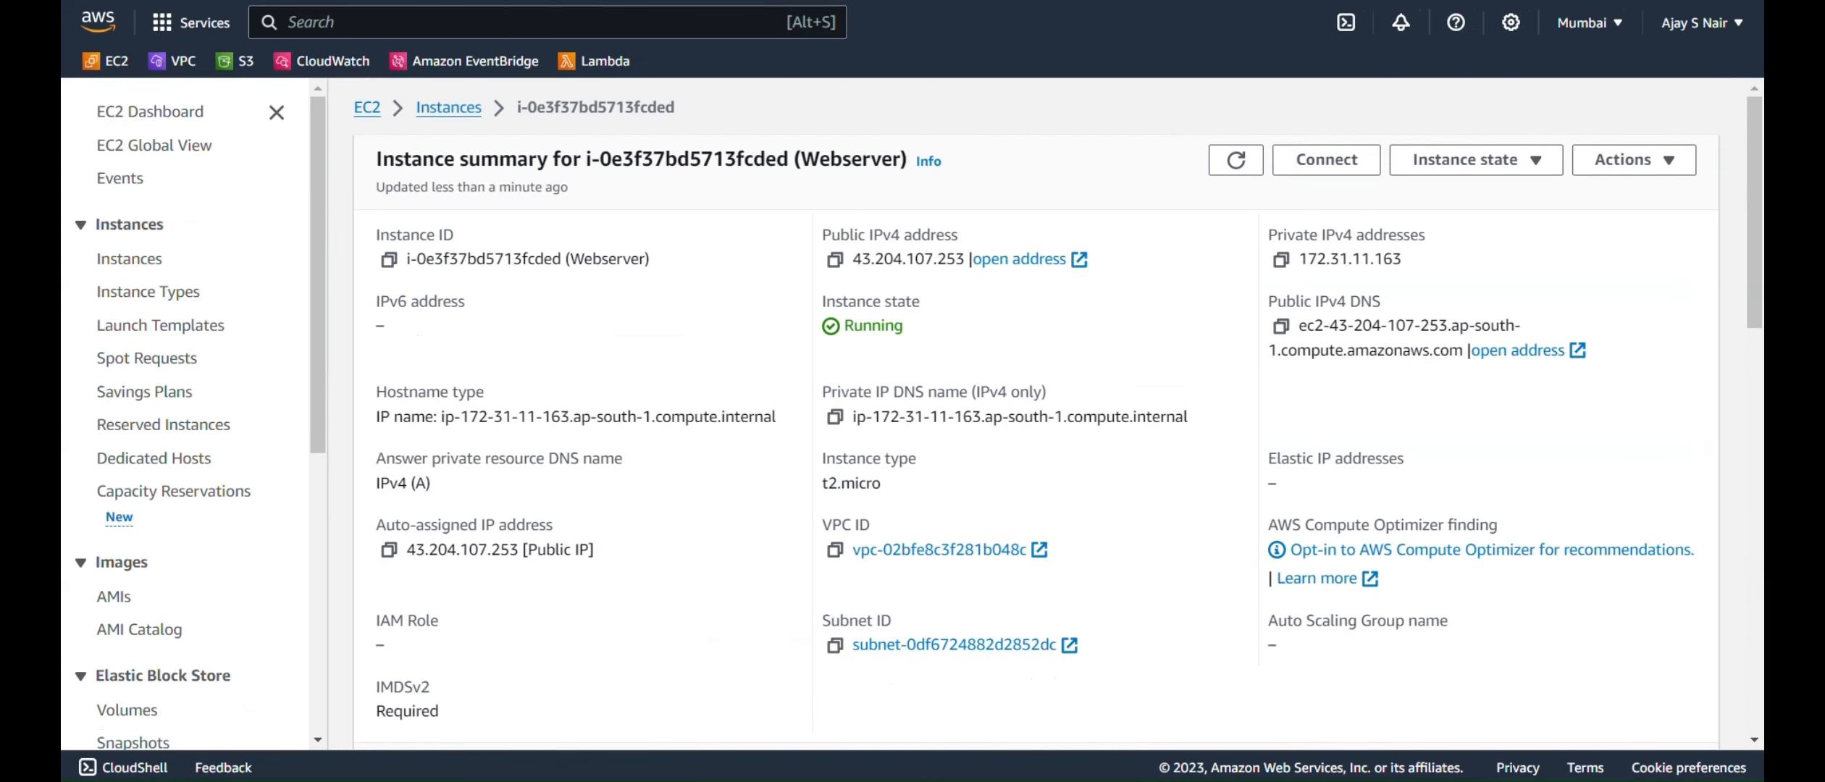
Return to the terminal, rerun the lookup in brief form as "dig A +short mathanga.online", and clear the screen.
key(alt+Tab)
click(918, 555)
key(Up)
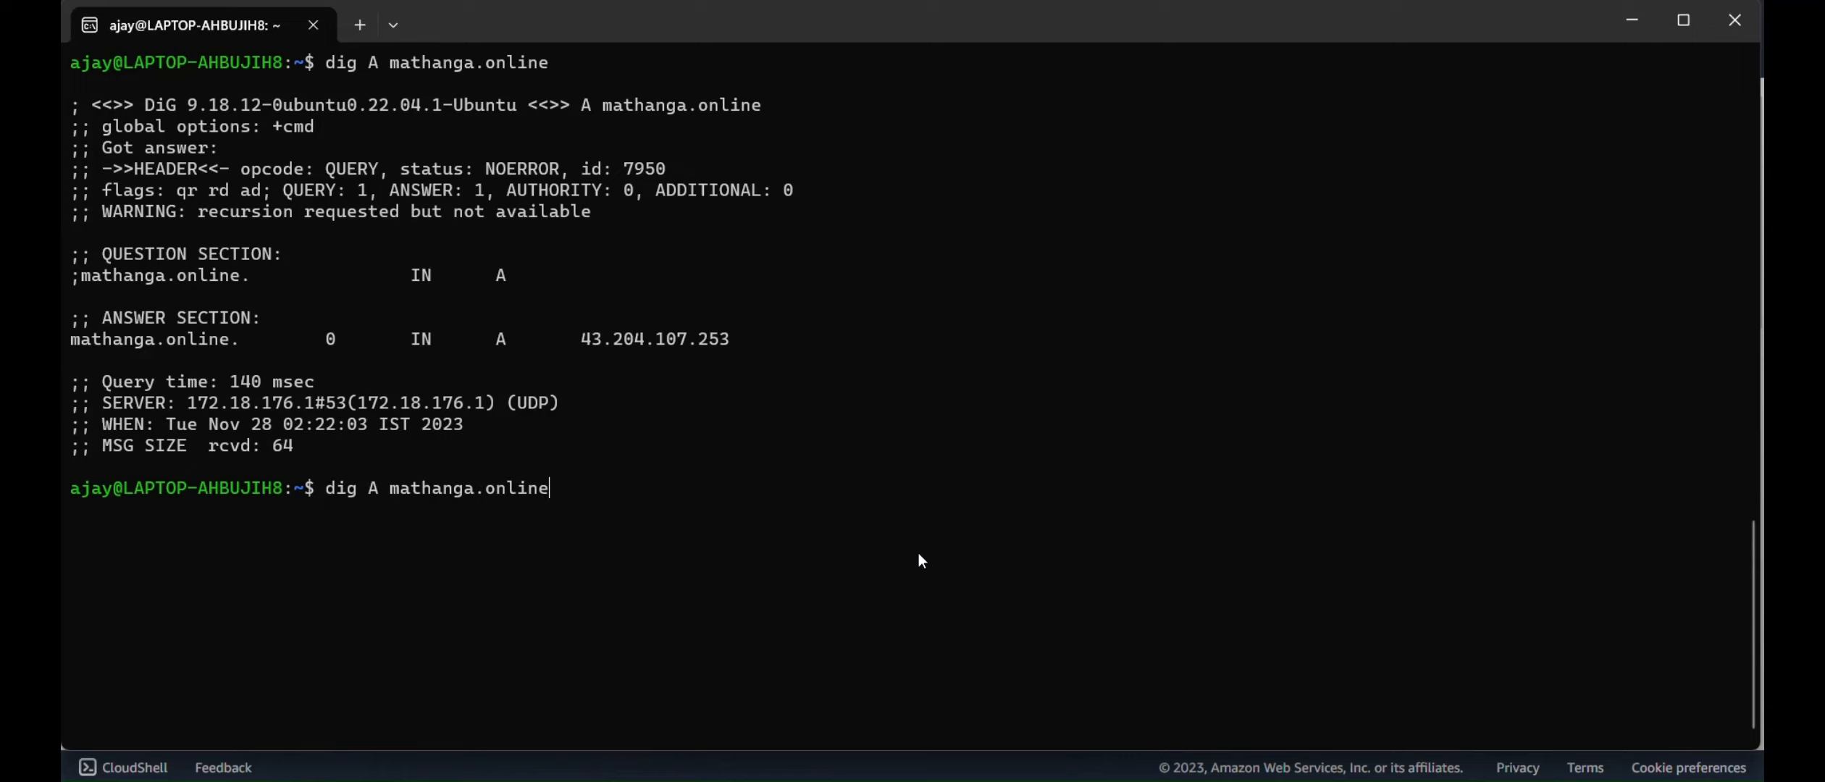
key(Left)
key(Left)
key(Left)
key(Left)
key(Left)
key(Left)
key(Left)
key(Left)
key(Left)
key(Left)
key(Left)
key(Left)
key(Left)
key(Left)
key(Left)
key(Left)
text(+short)
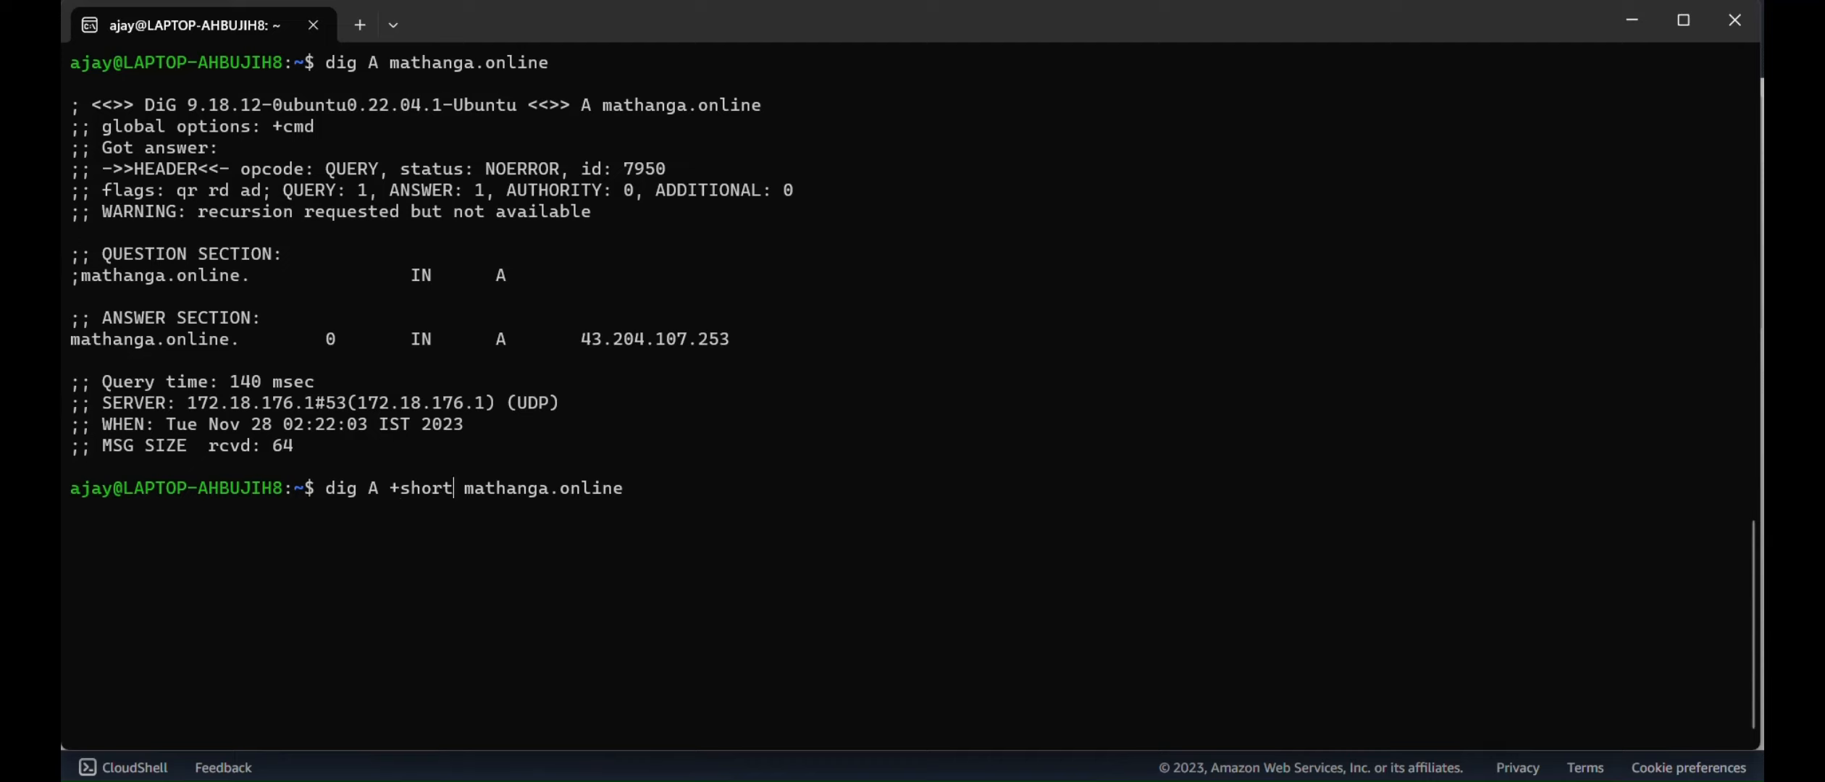
key(Return)
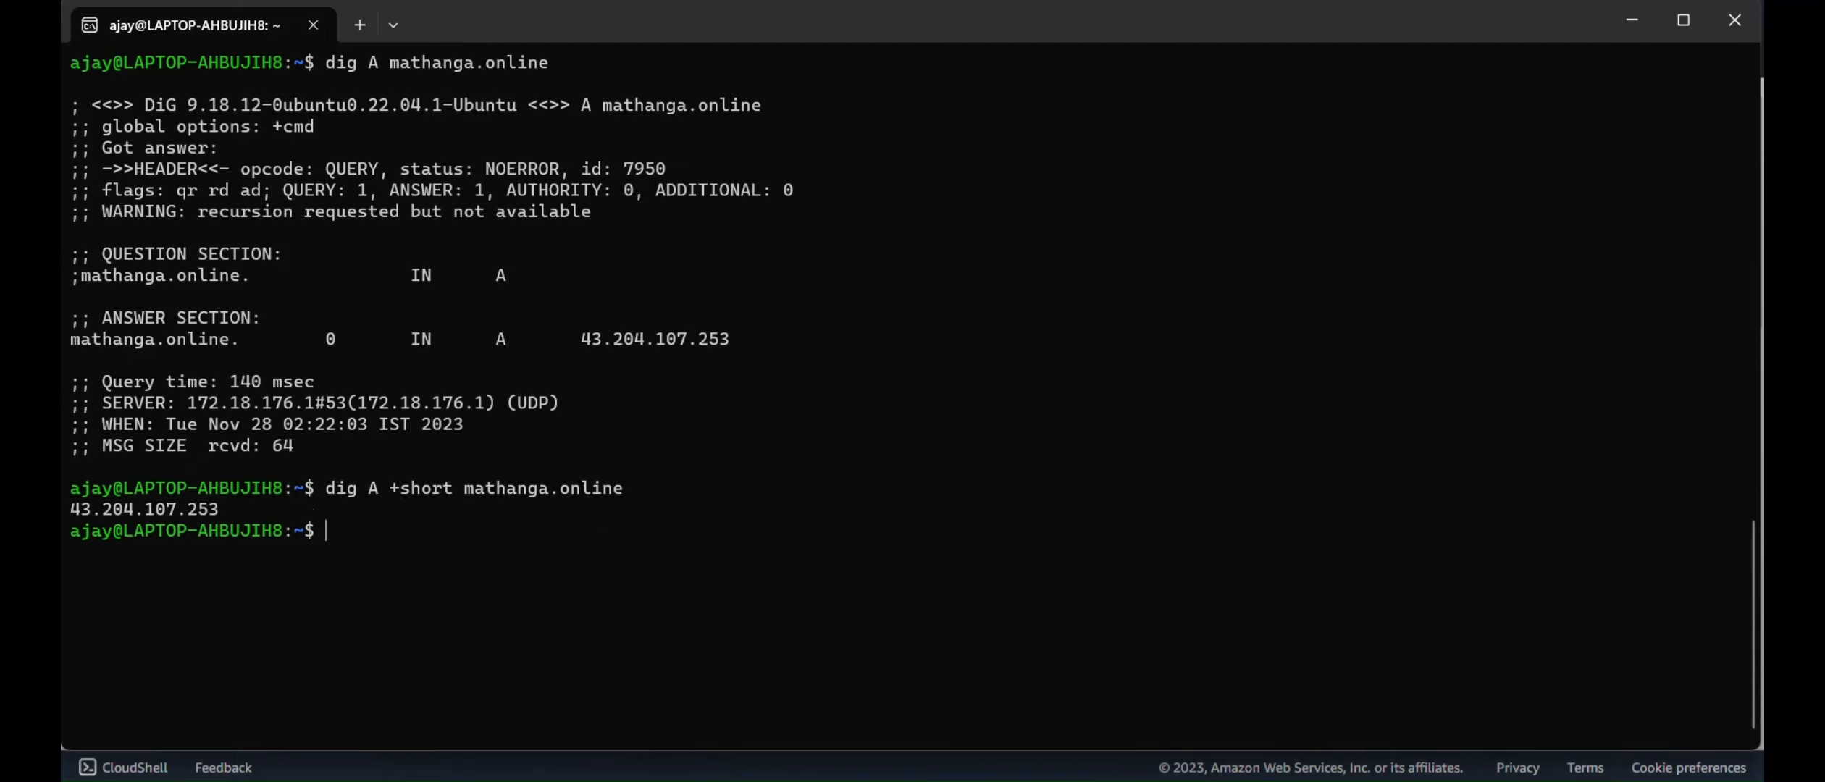
key(ctrl+l)
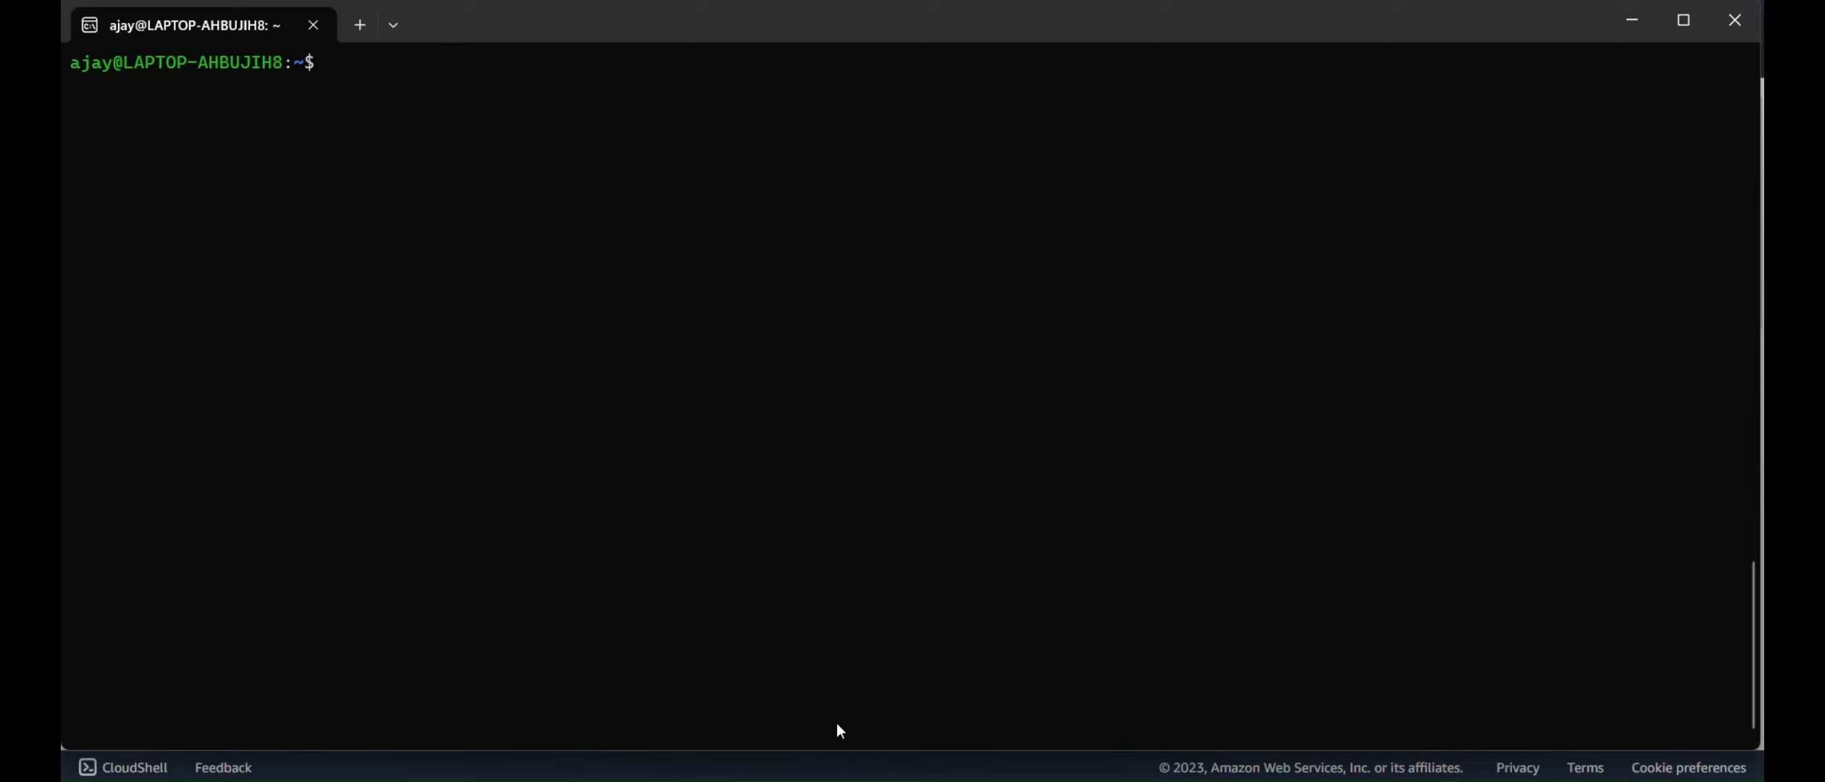
Switch to the Chrome Incognito window and load mathanga.online to test the domain.
mouse_move(980, 781)
click(1070, 717)
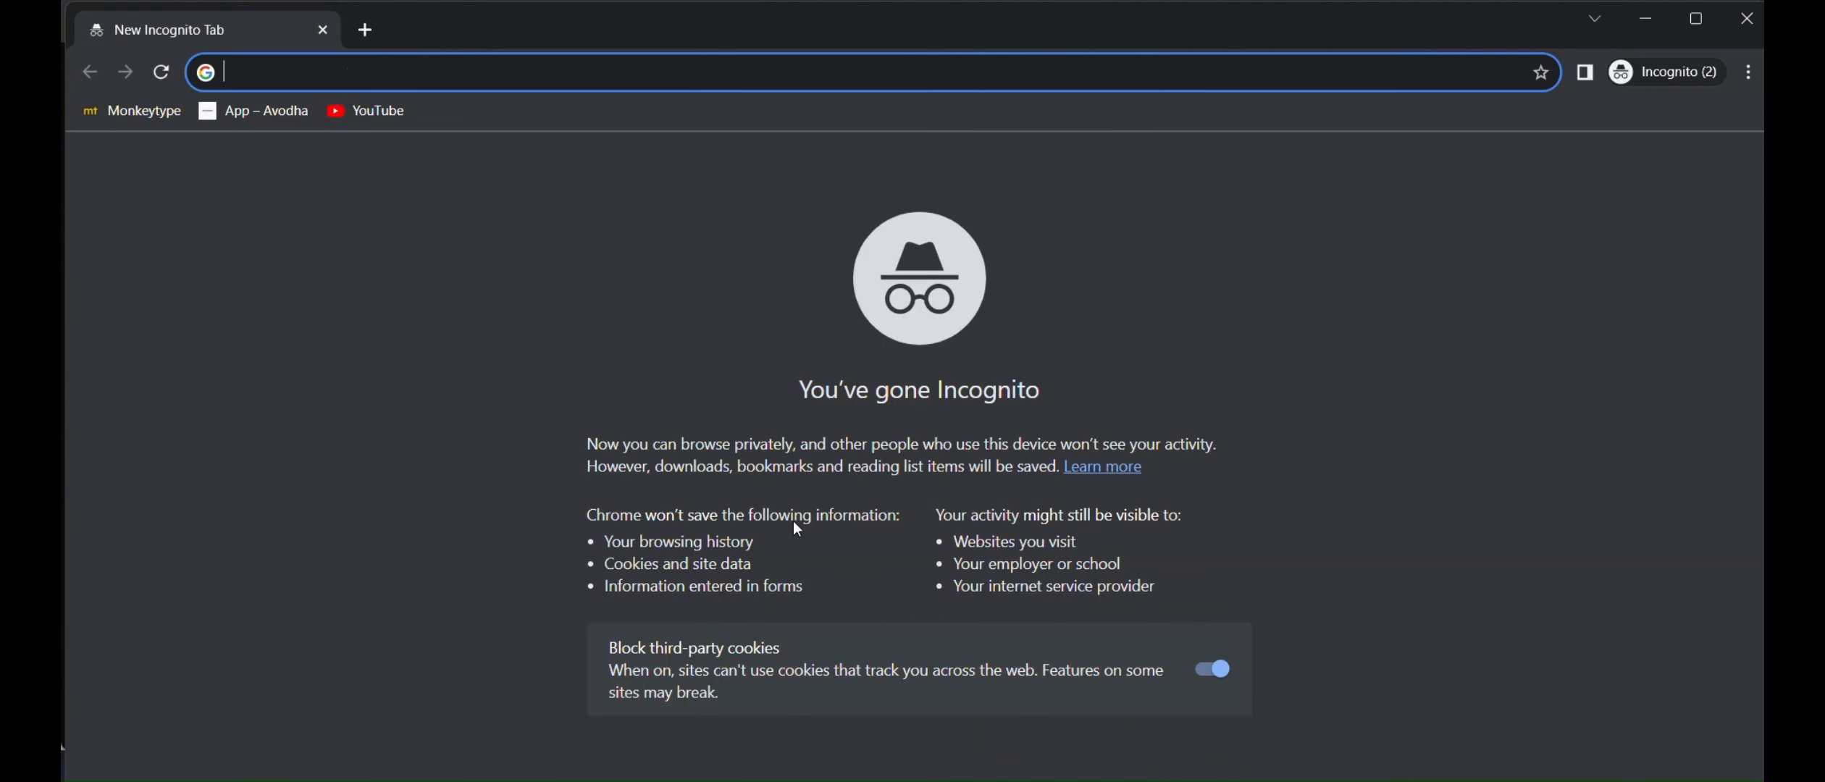
text(ma)
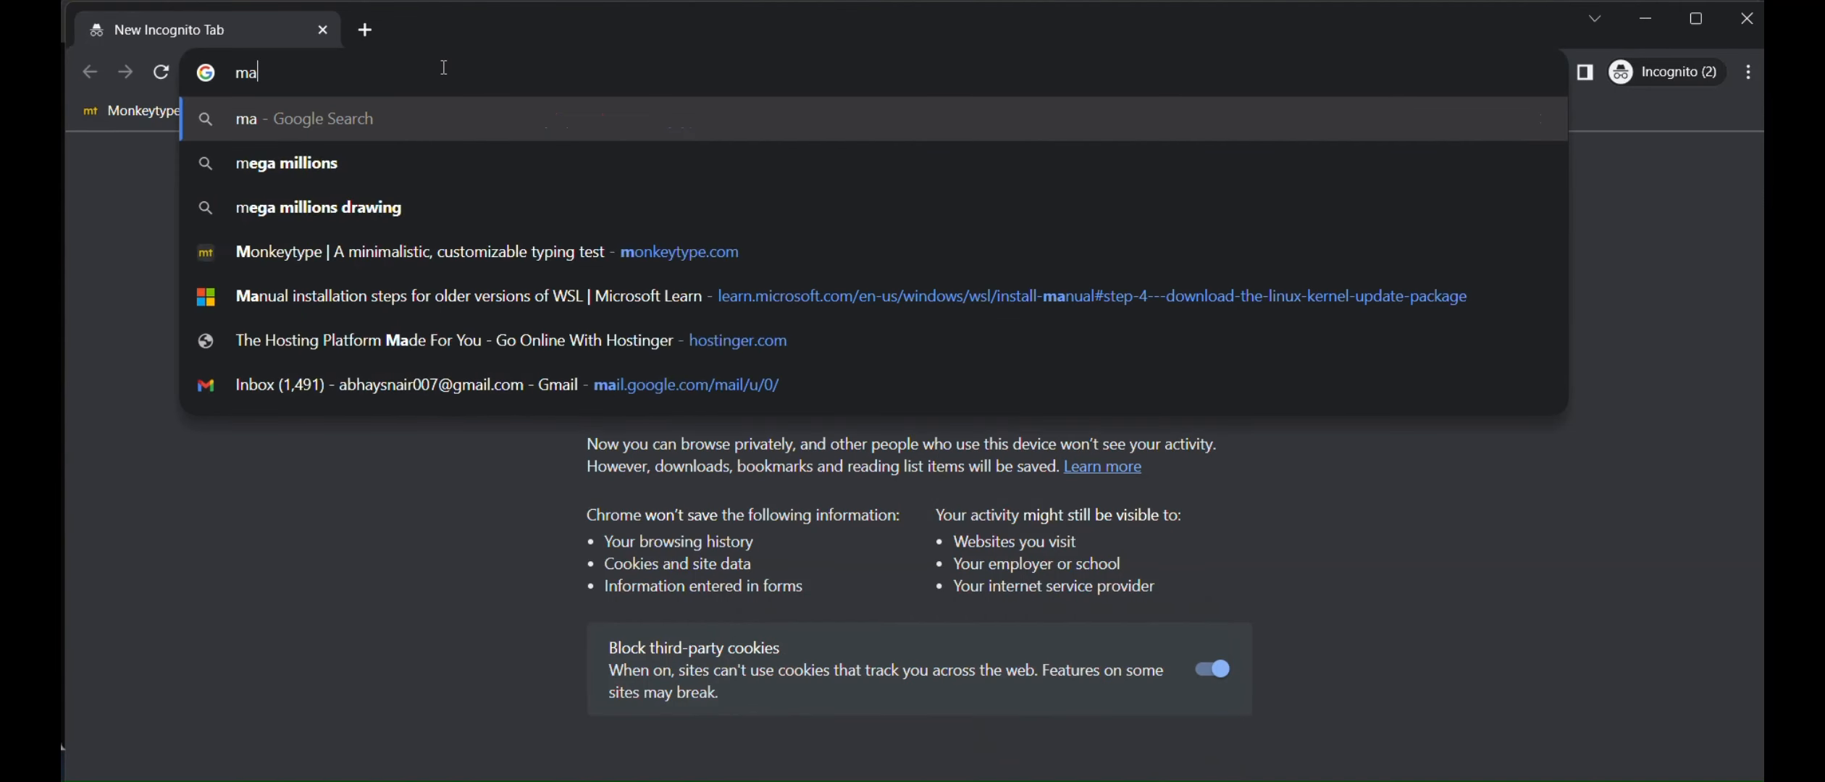
text(thanga)
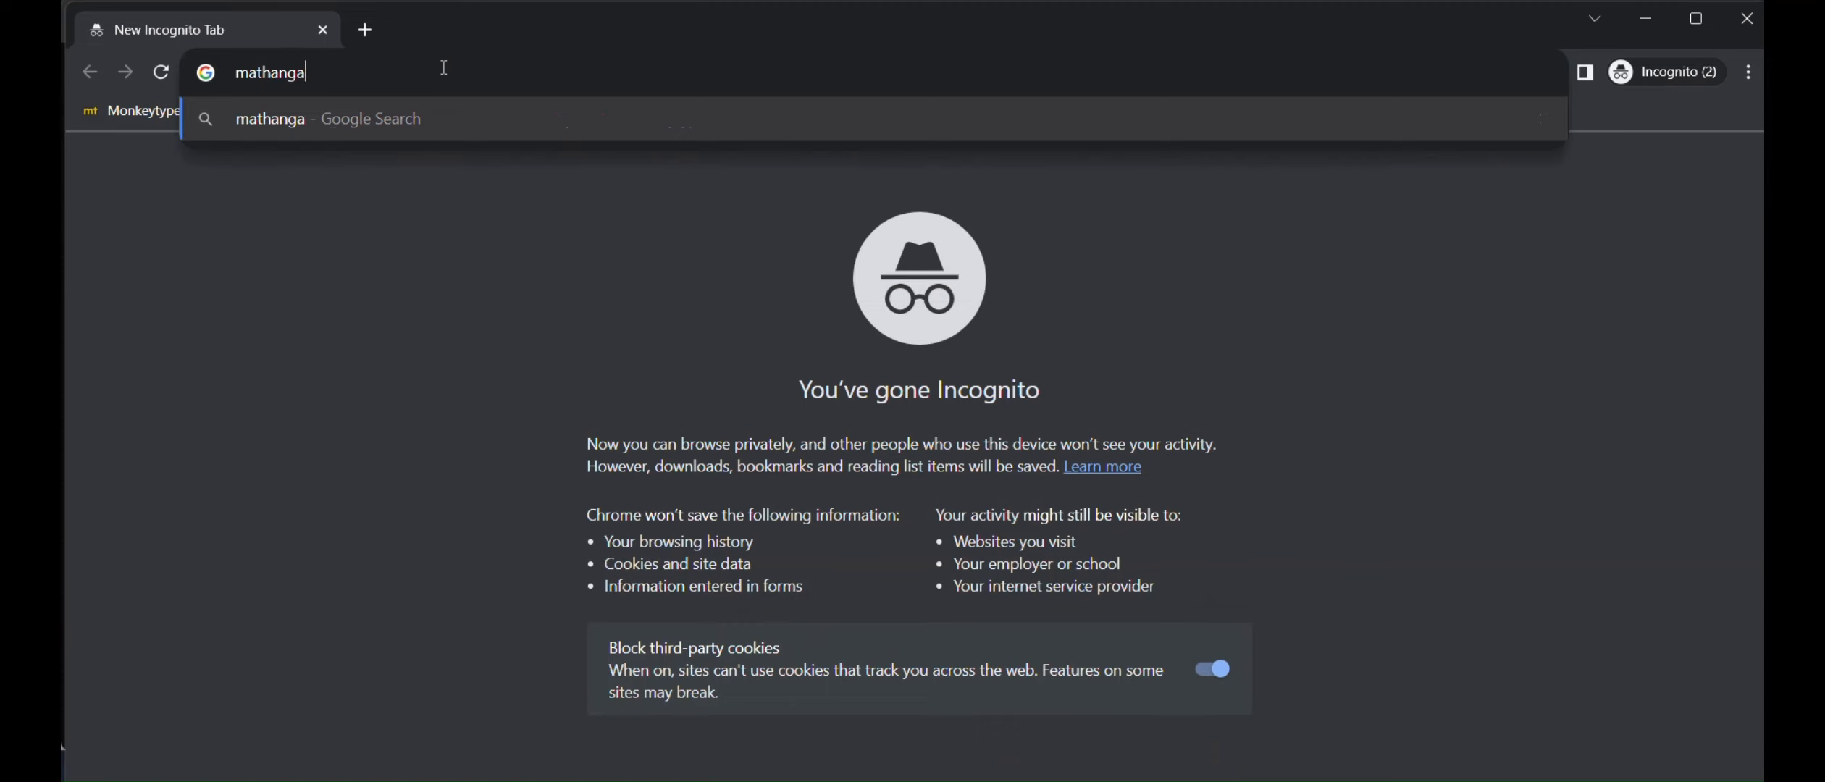
text(.online)
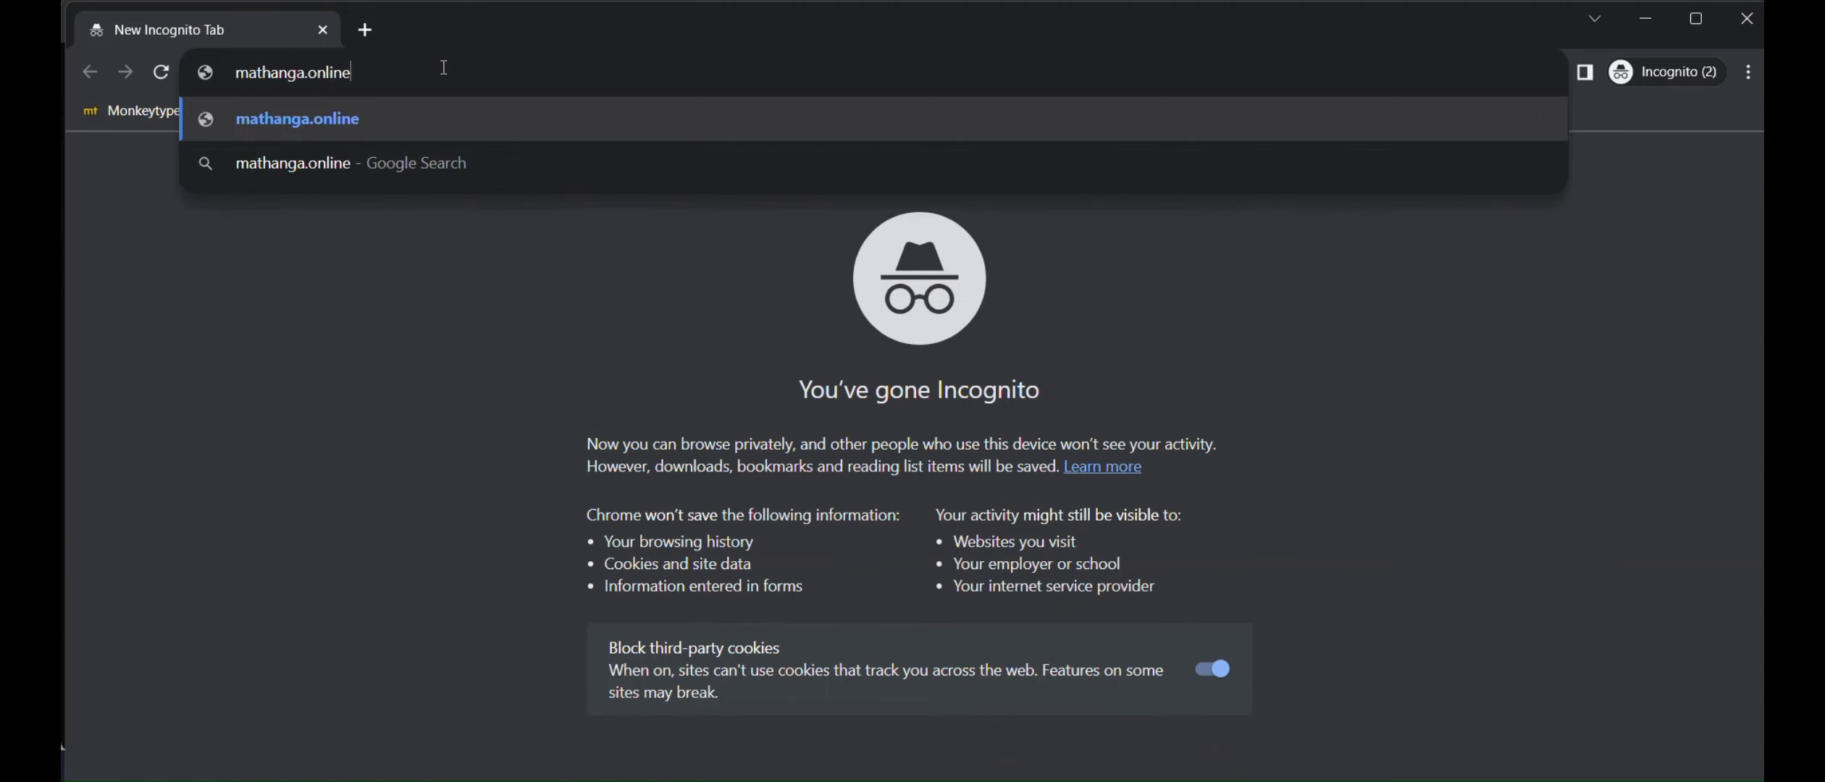
key(Return)
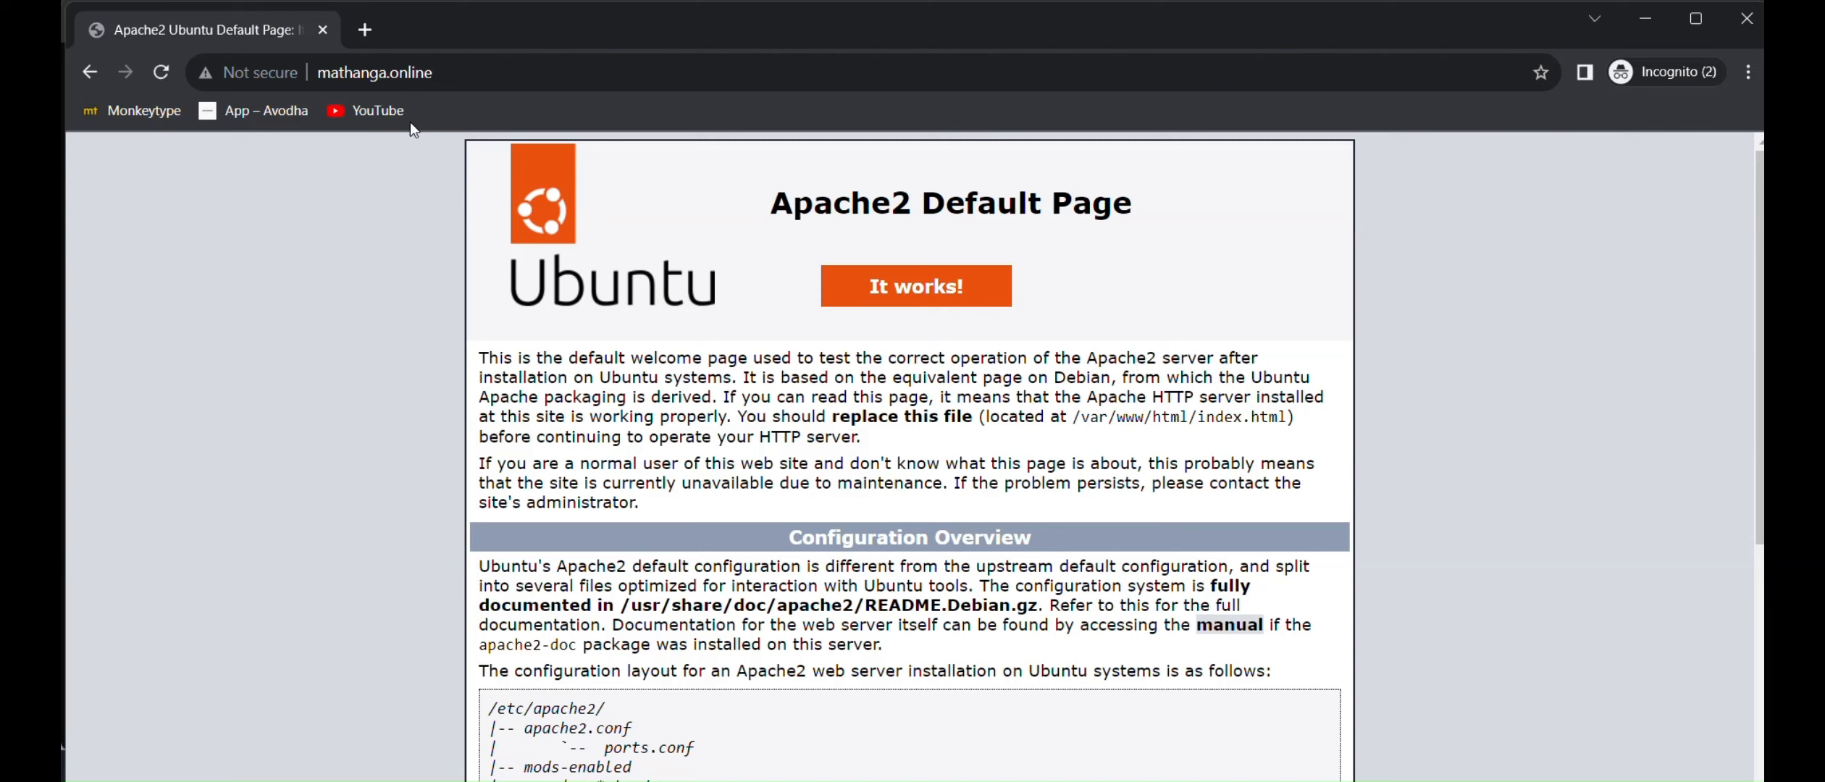
Load the web server's address 43.204.107.253 from the clipboard history in a second Incognito tab.
click(365, 30)
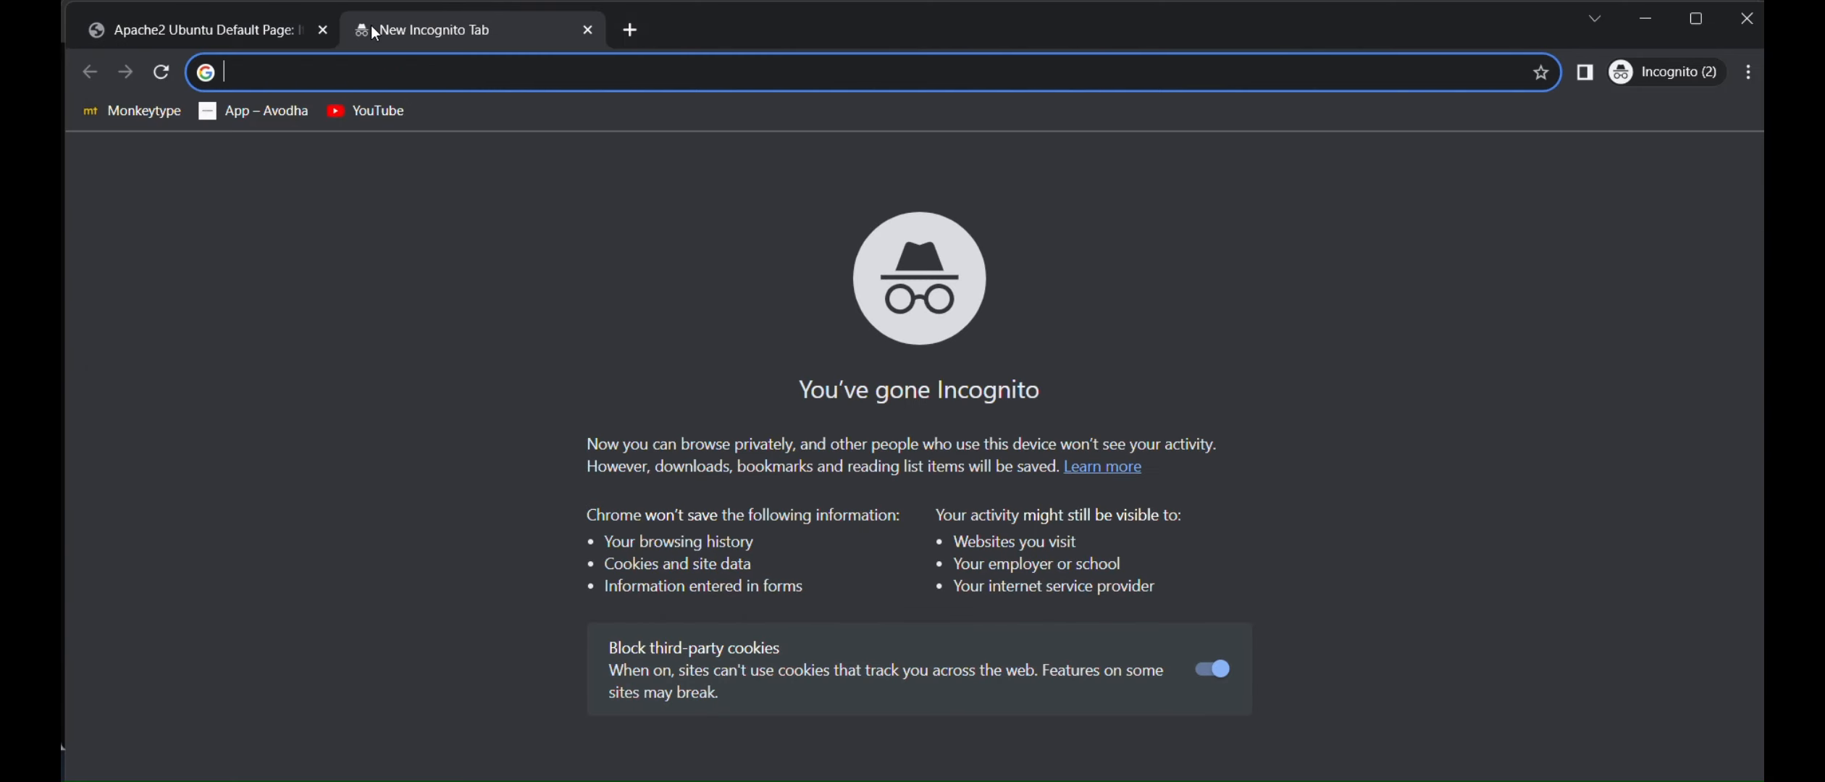
key(ctrl+grave)
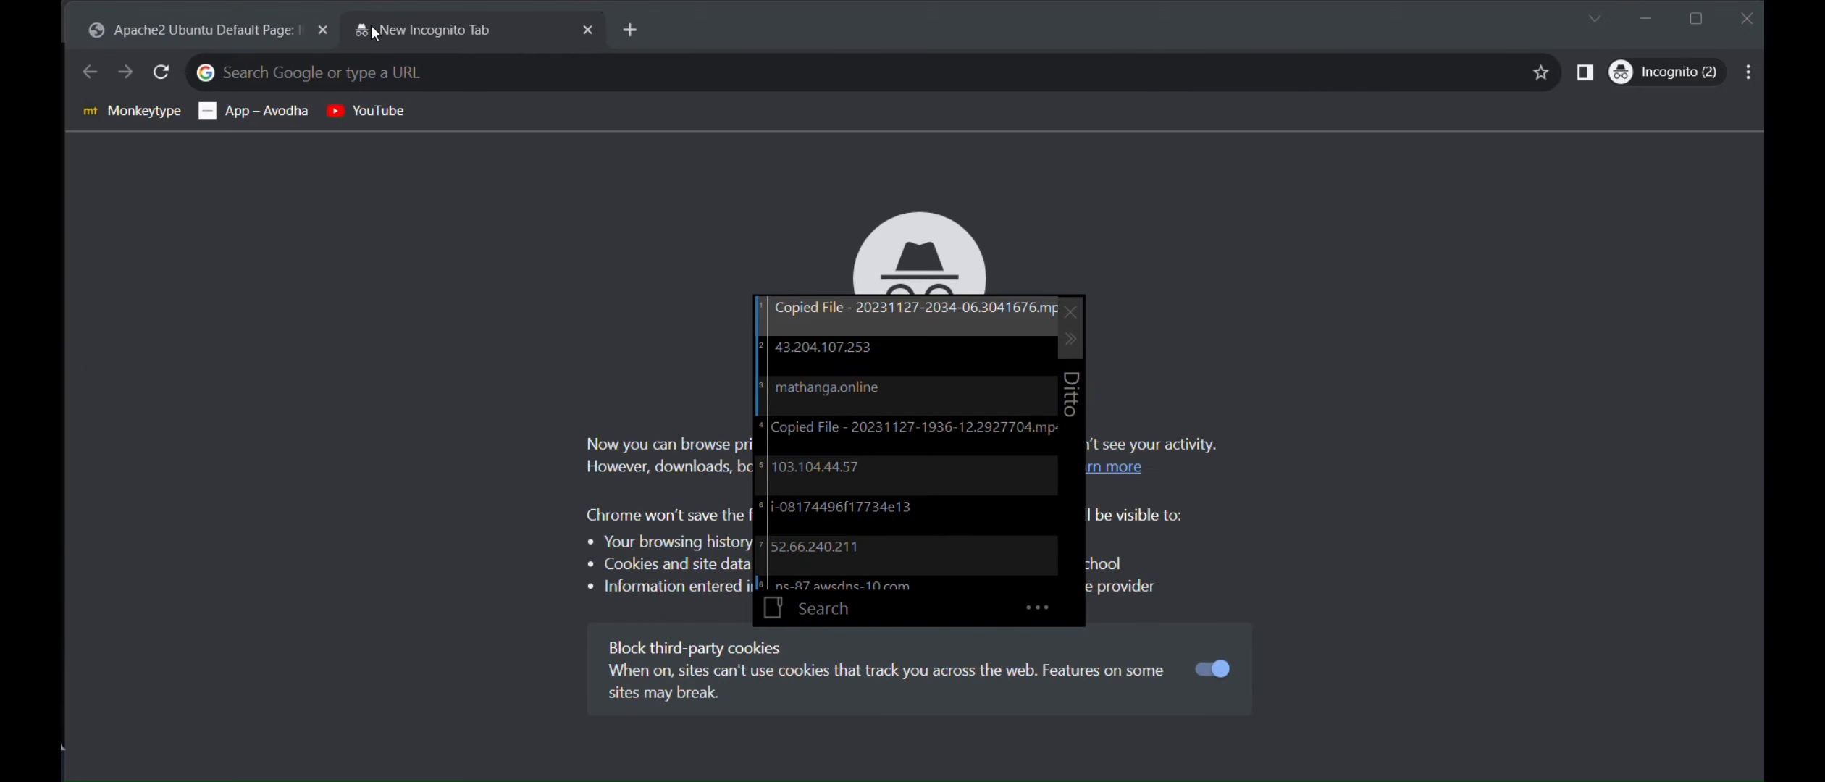
key(Down)
key(Return)
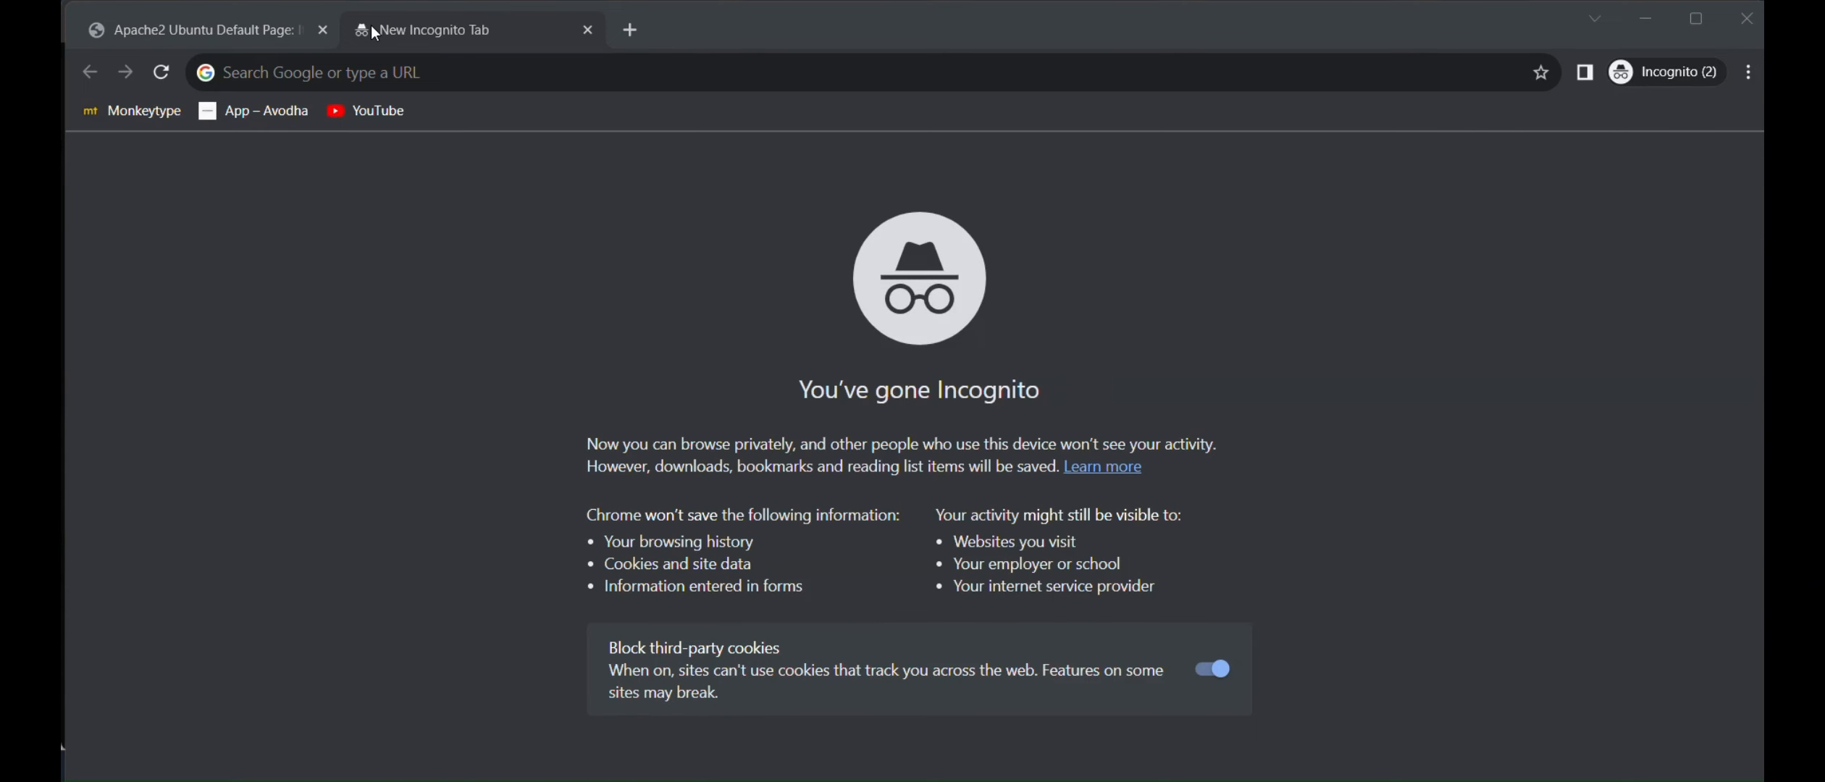
key(Return)
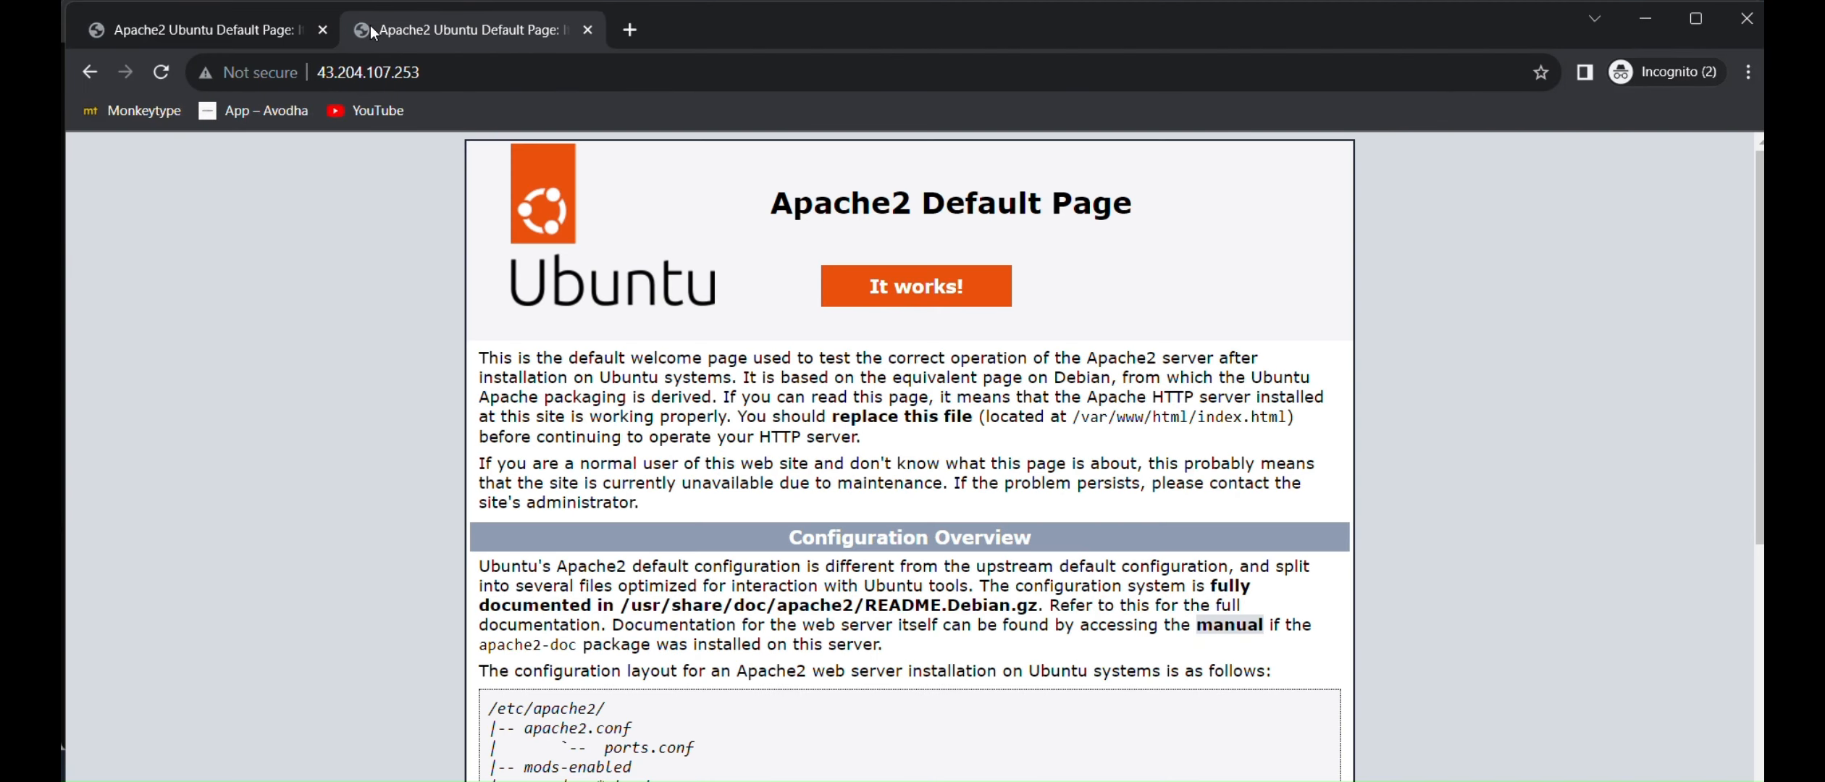
Compare the page served at mathanga.online with the page served at 43.204.107.253.
click(232, 39)
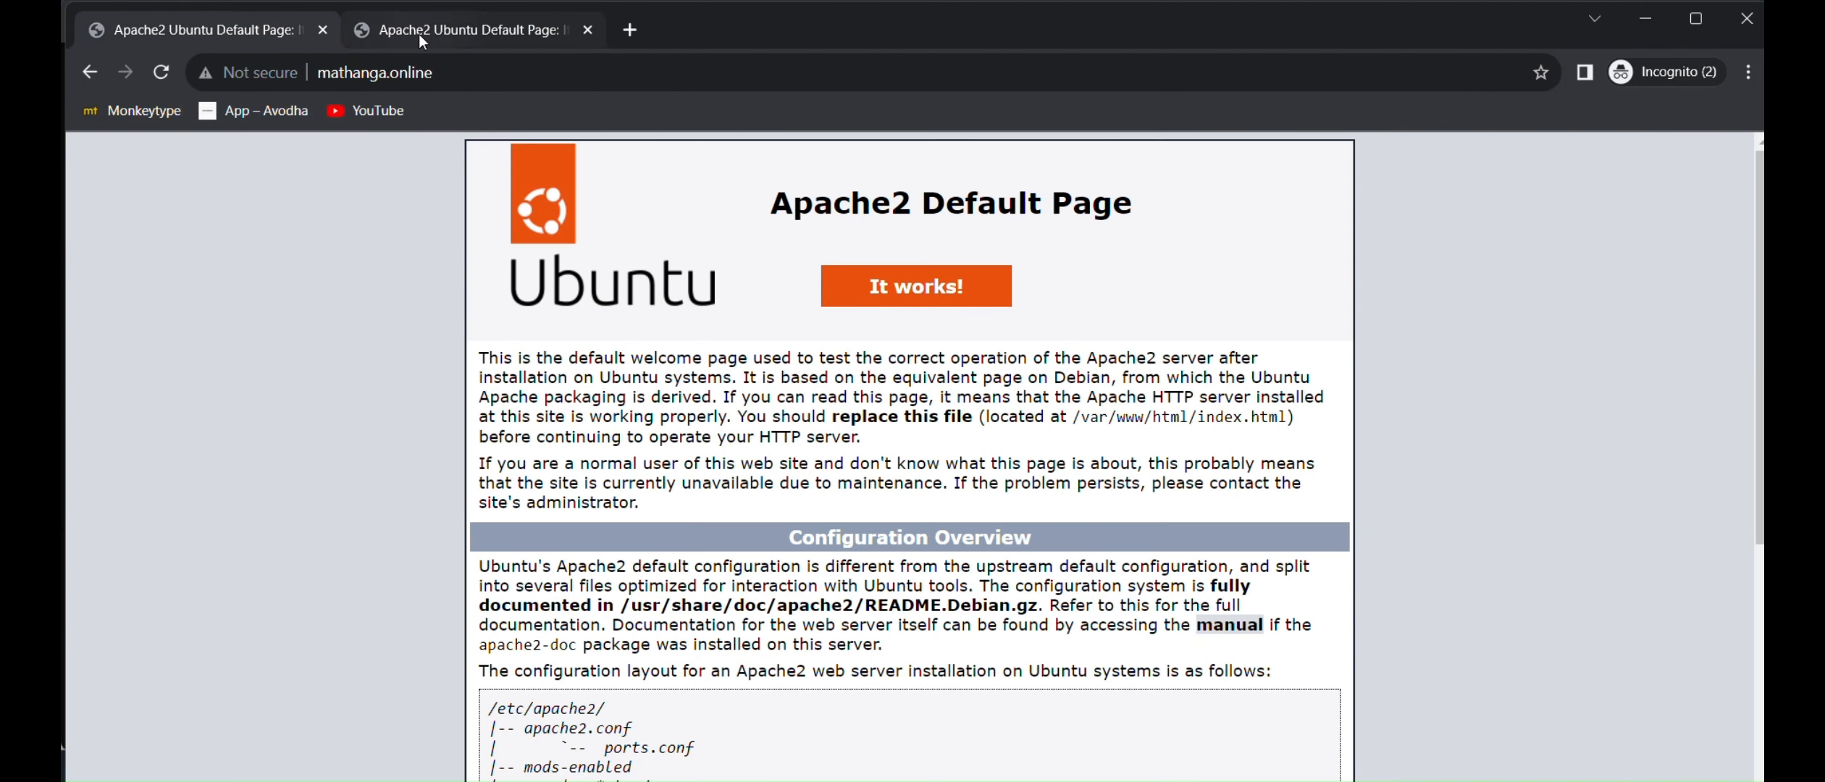
click(419, 34)
click(214, 41)
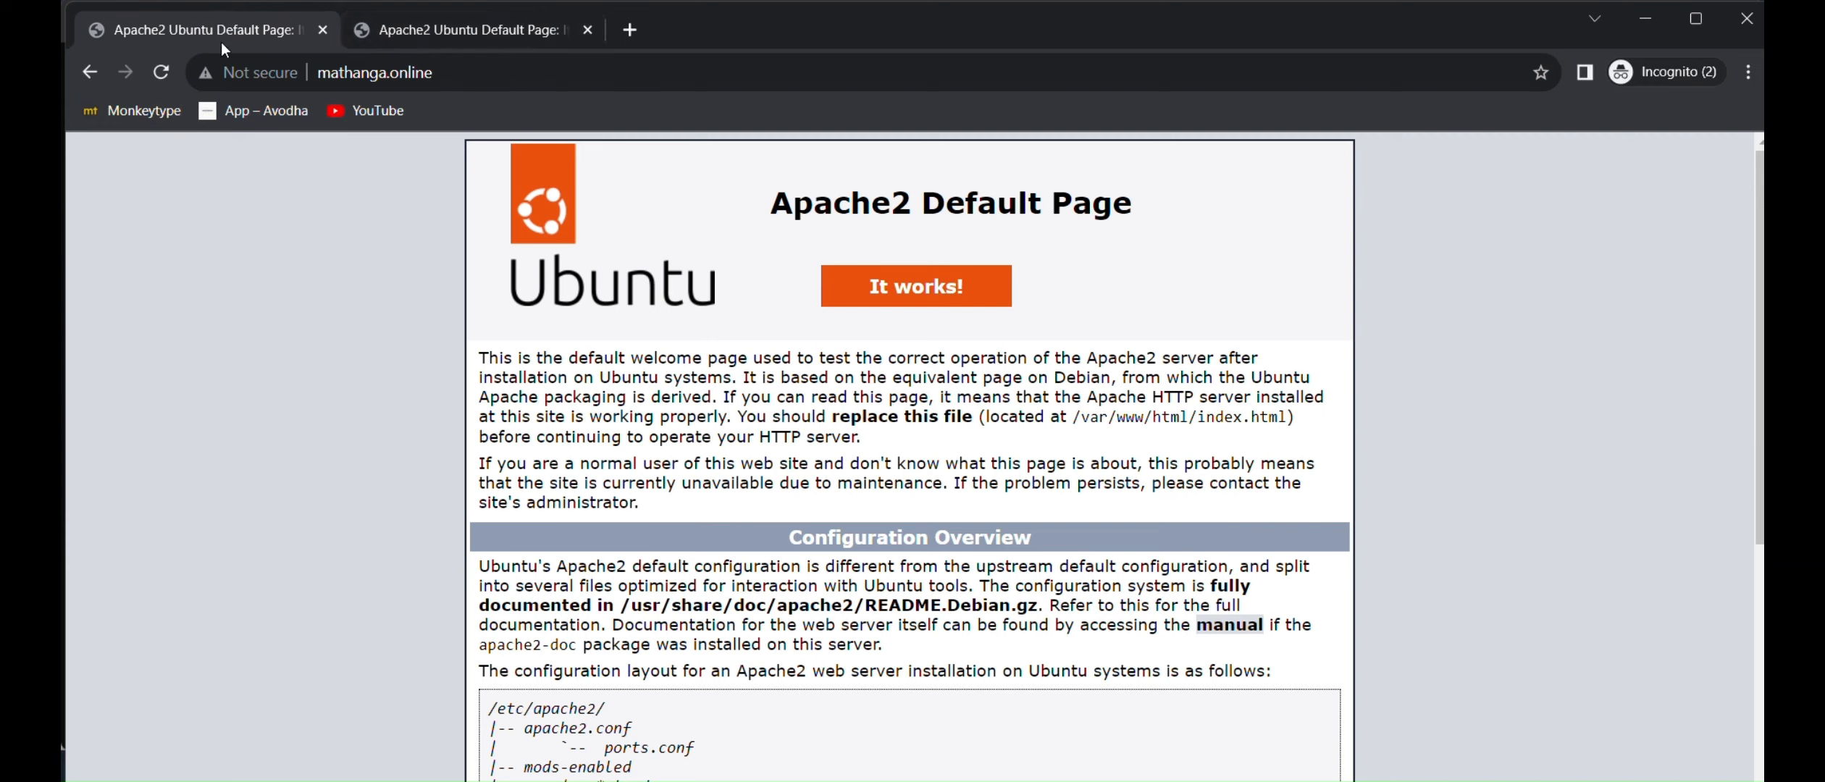
click(453, 34)
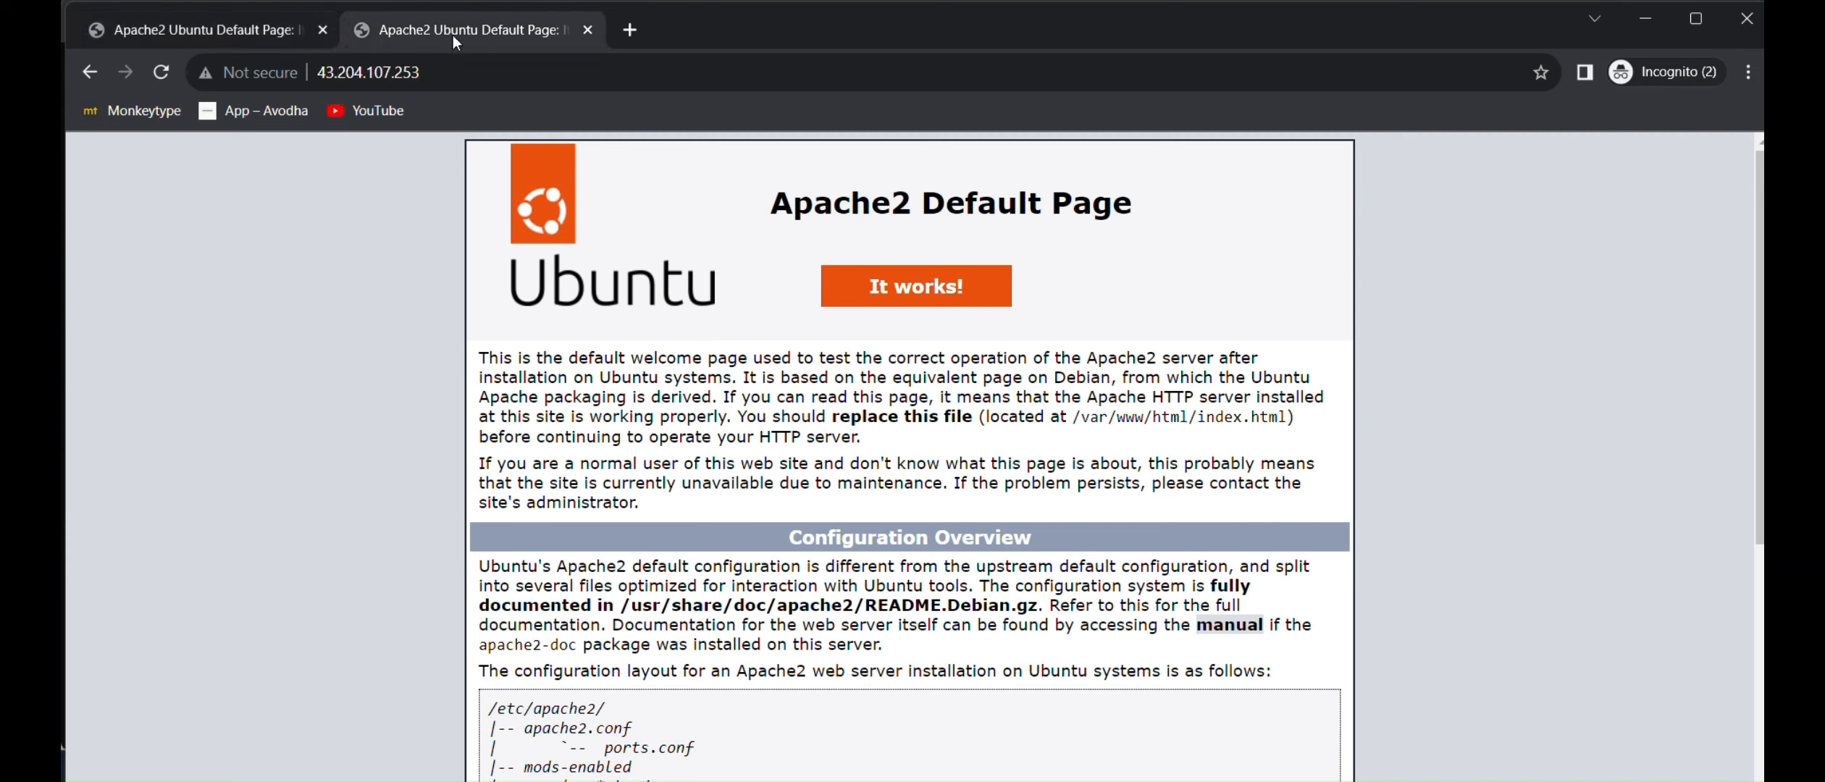